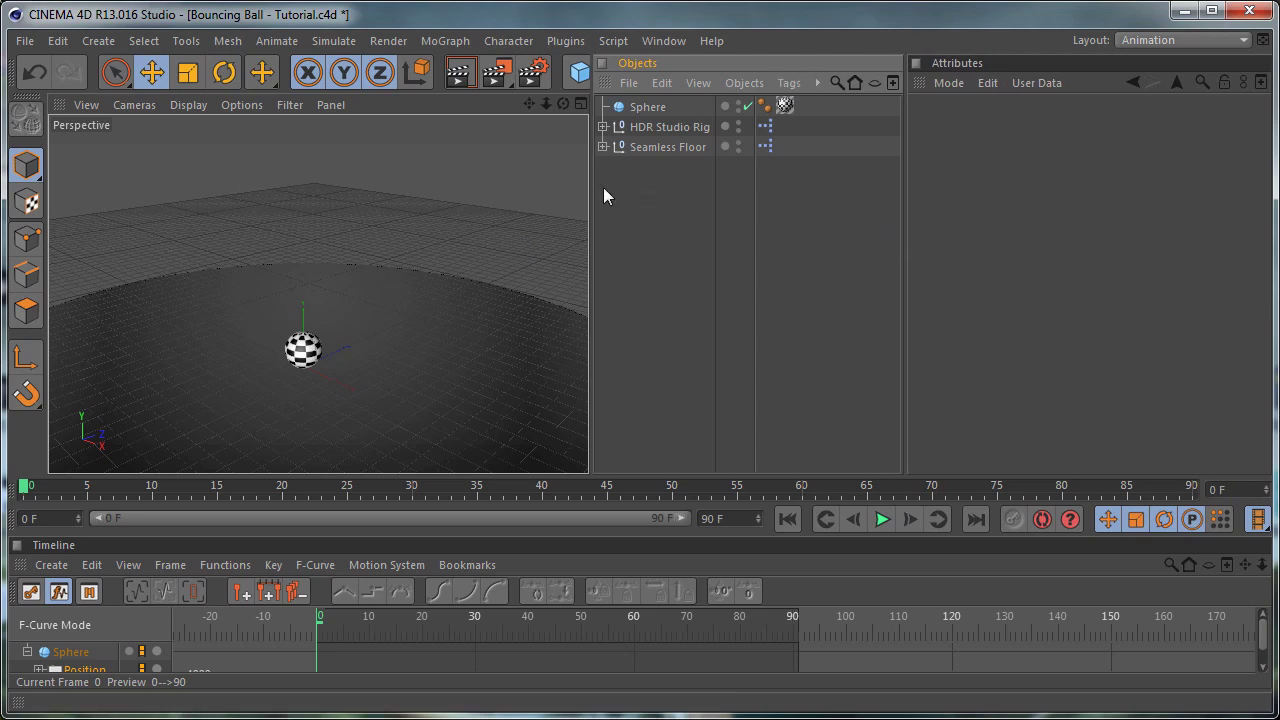
Step: Inspect the sphere, its texture tag, the studio lighting rig and the floor, and preview-render the perspective view
left_click(642, 112)
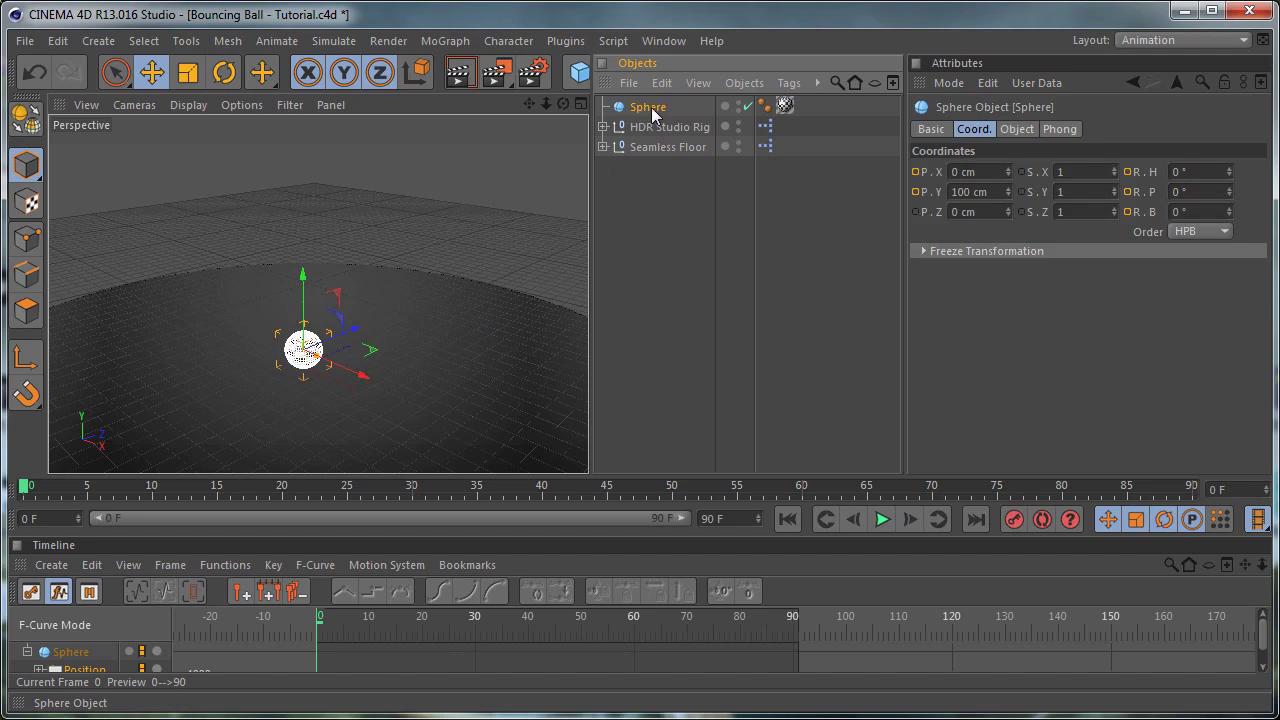
left_click(784, 107)
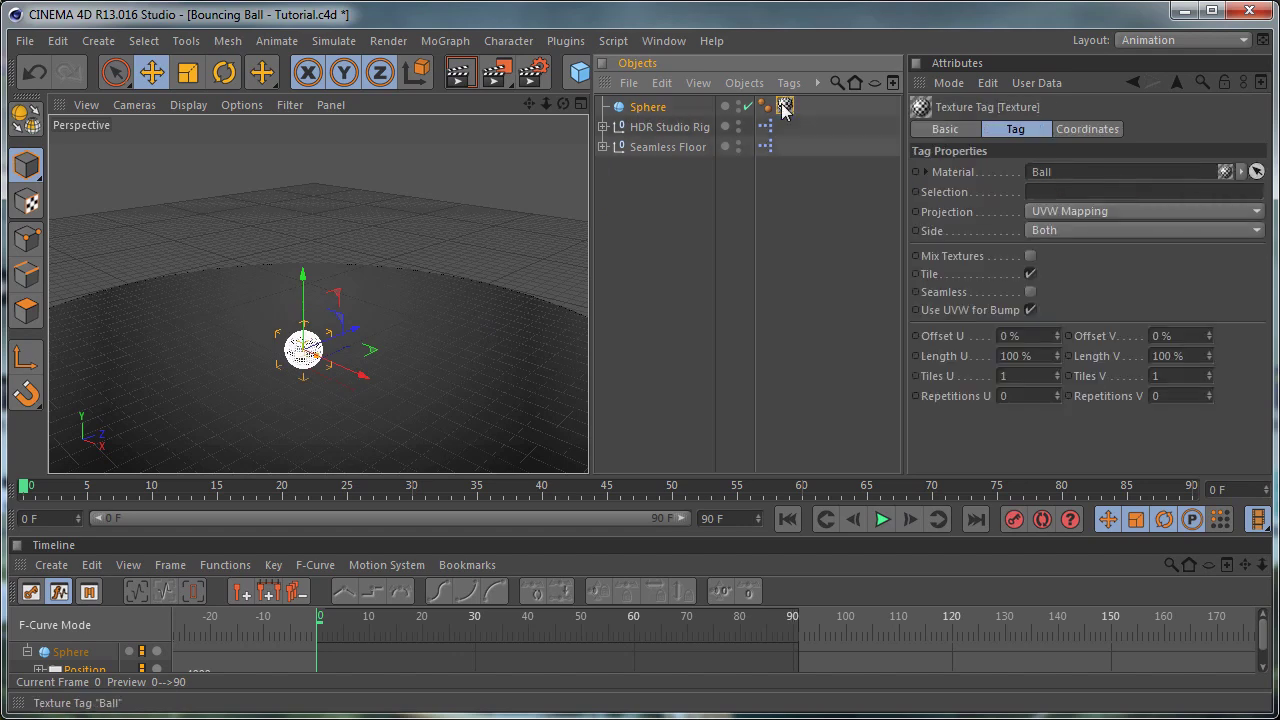
left_click(664, 128)
left_click(640, 158)
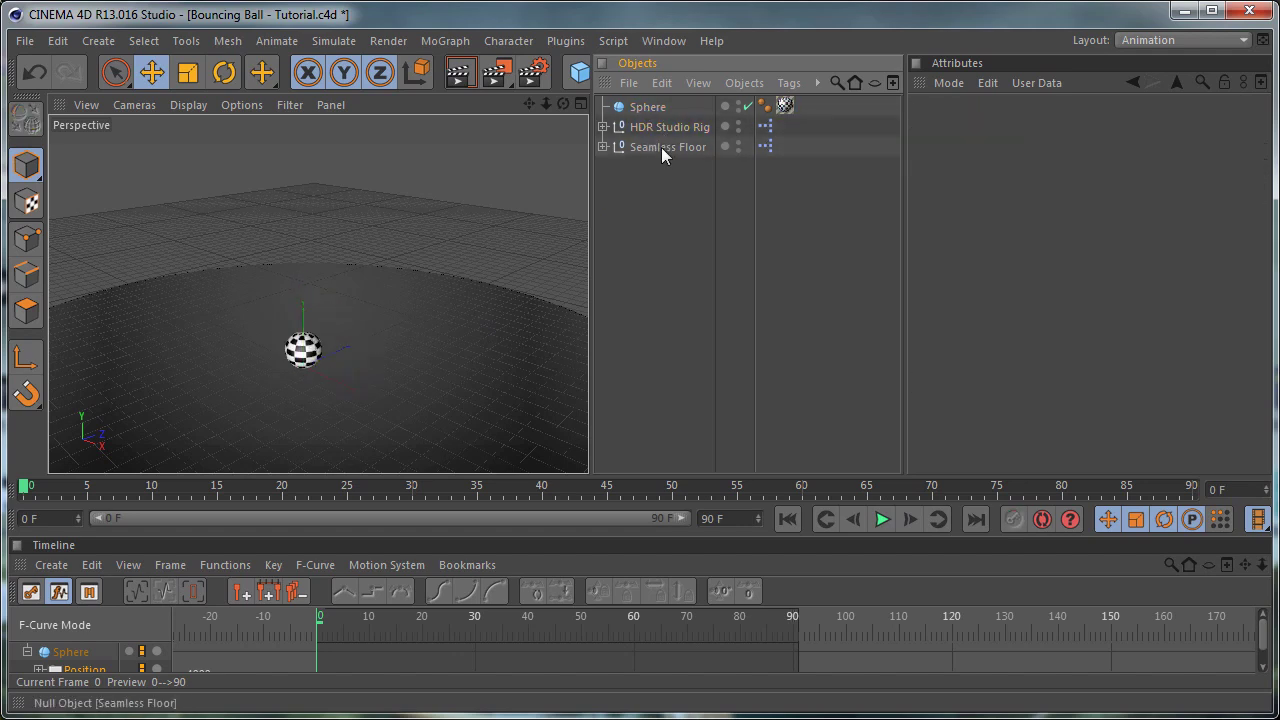
left_click(661, 147)
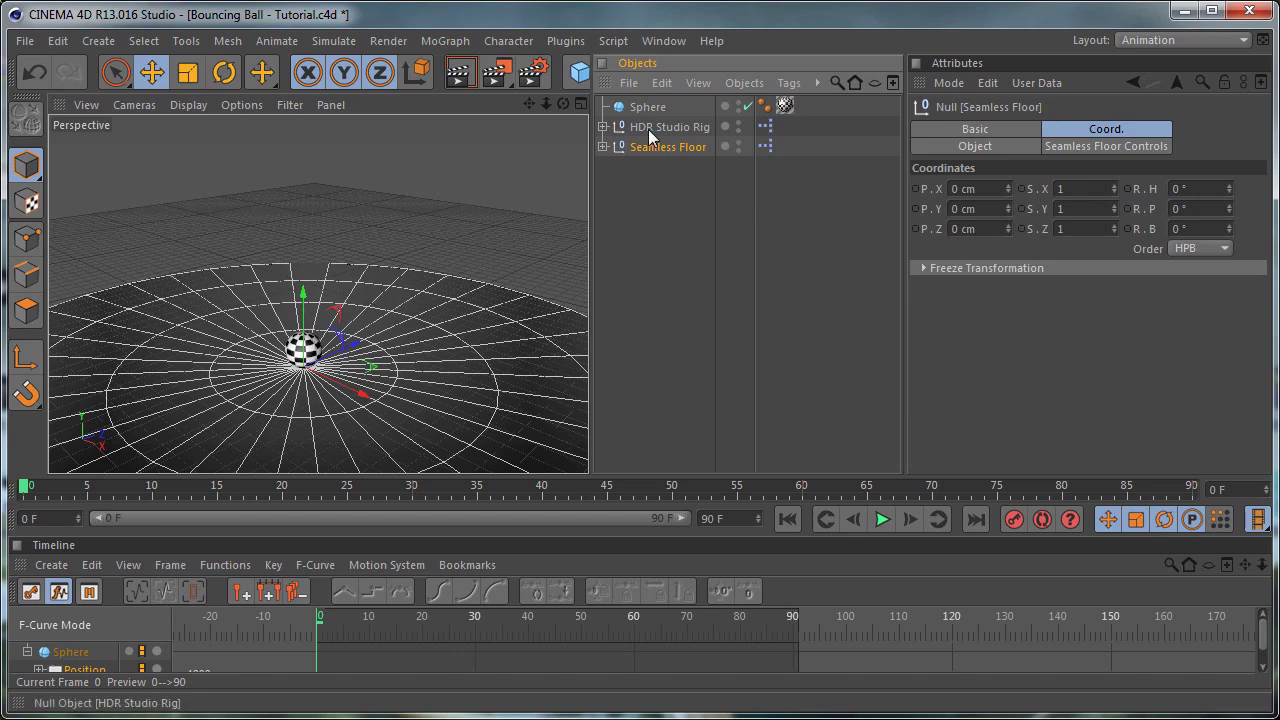
left_click(648, 129)
left_click(651, 175)
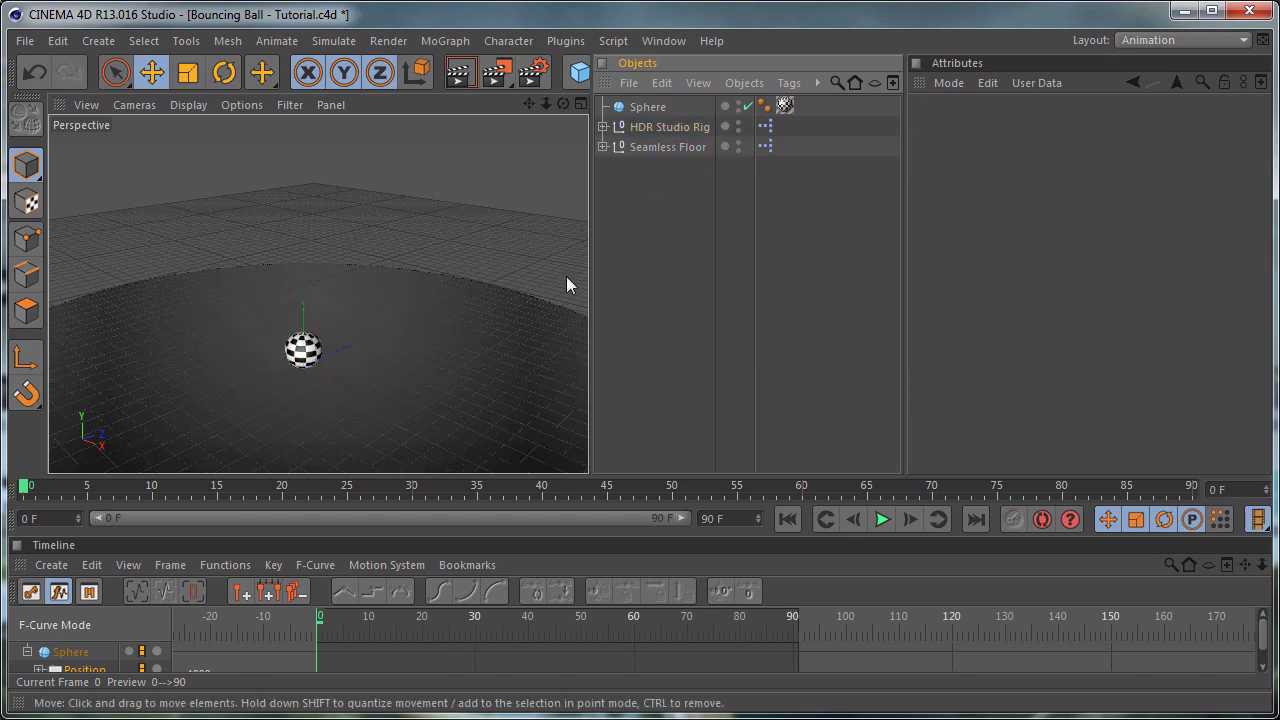
key("ctrl+r")
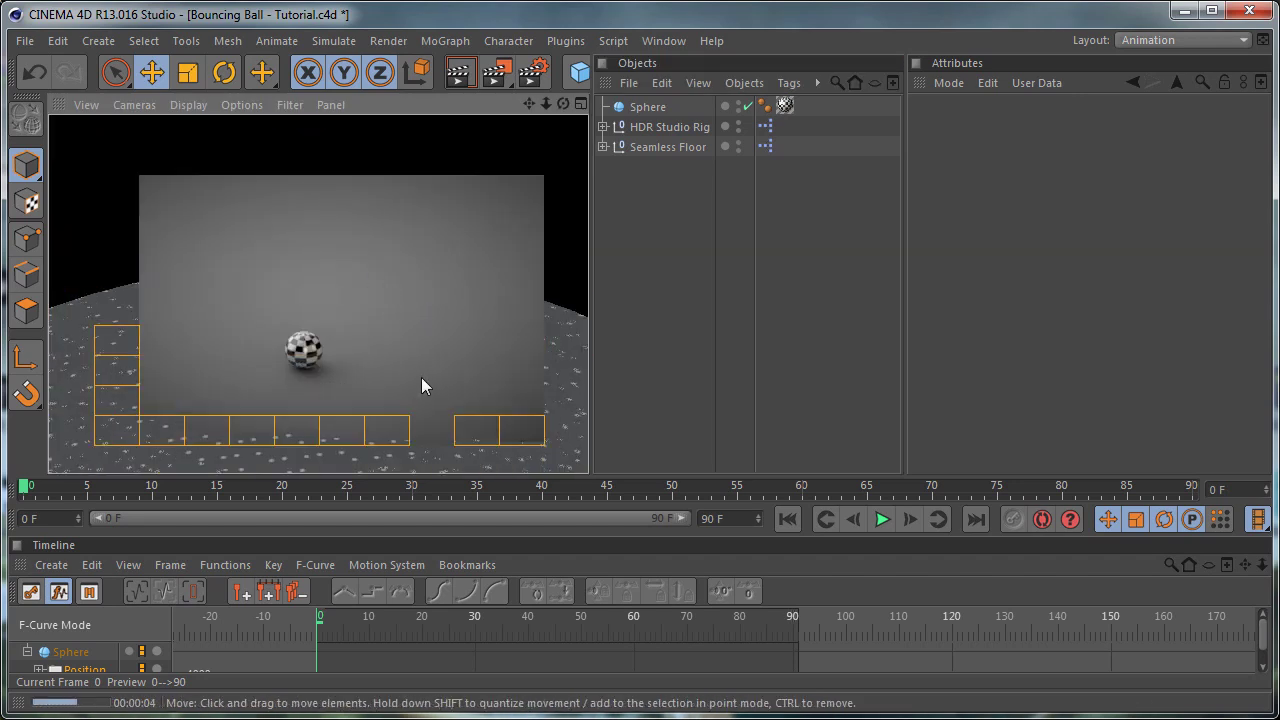
left_click(701, 226)
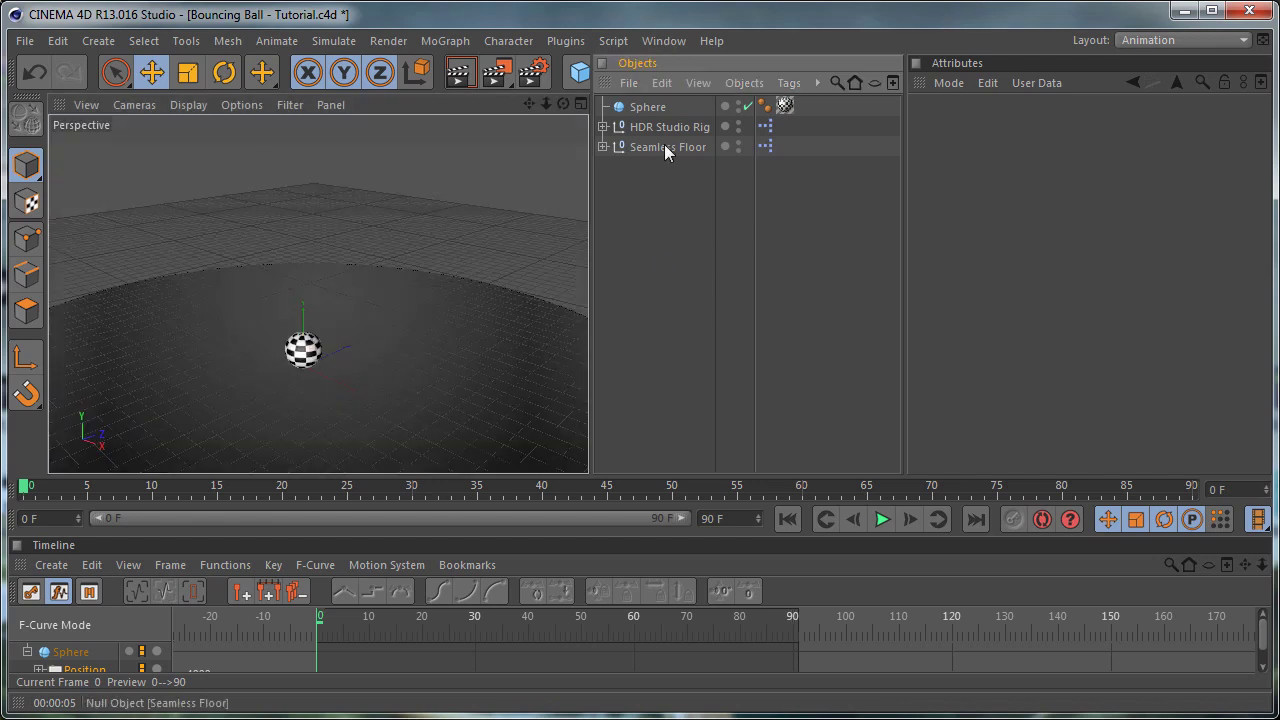
Step: In the Right view, set the sphere's Y position to 1000 cm and keyframe it at frame 0
left_click(648, 107)
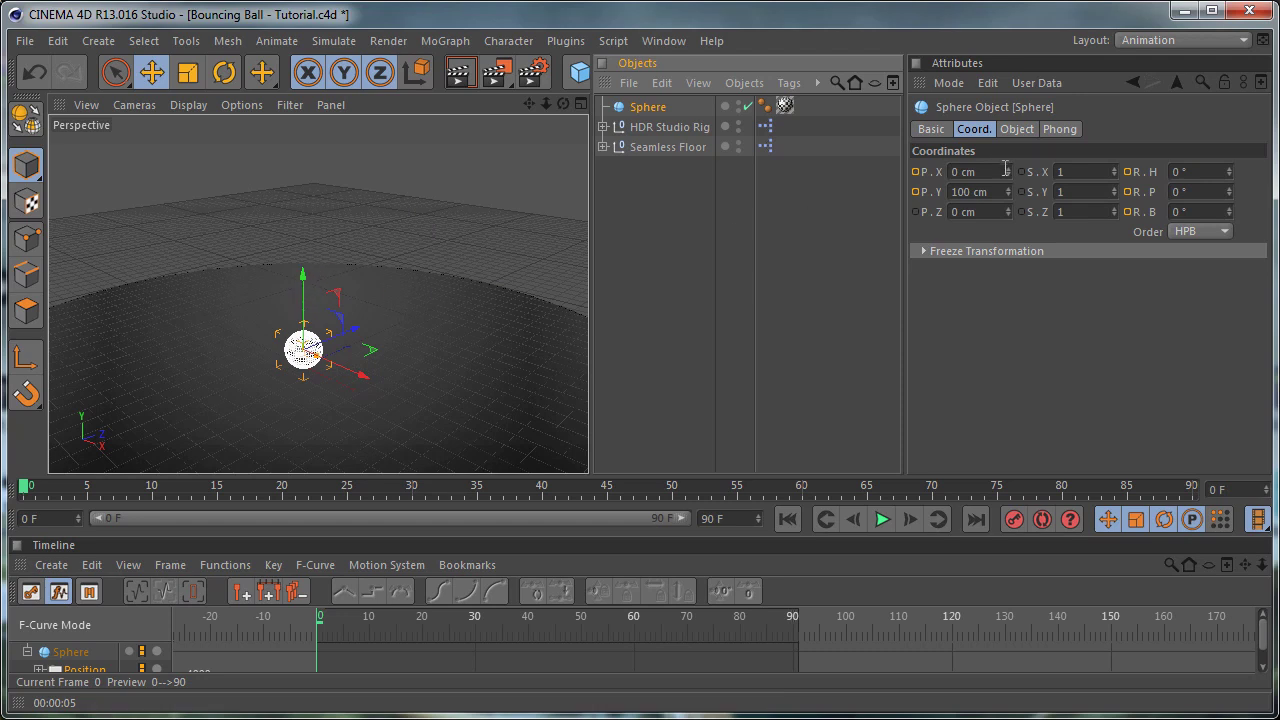
middle_click(453, 203)
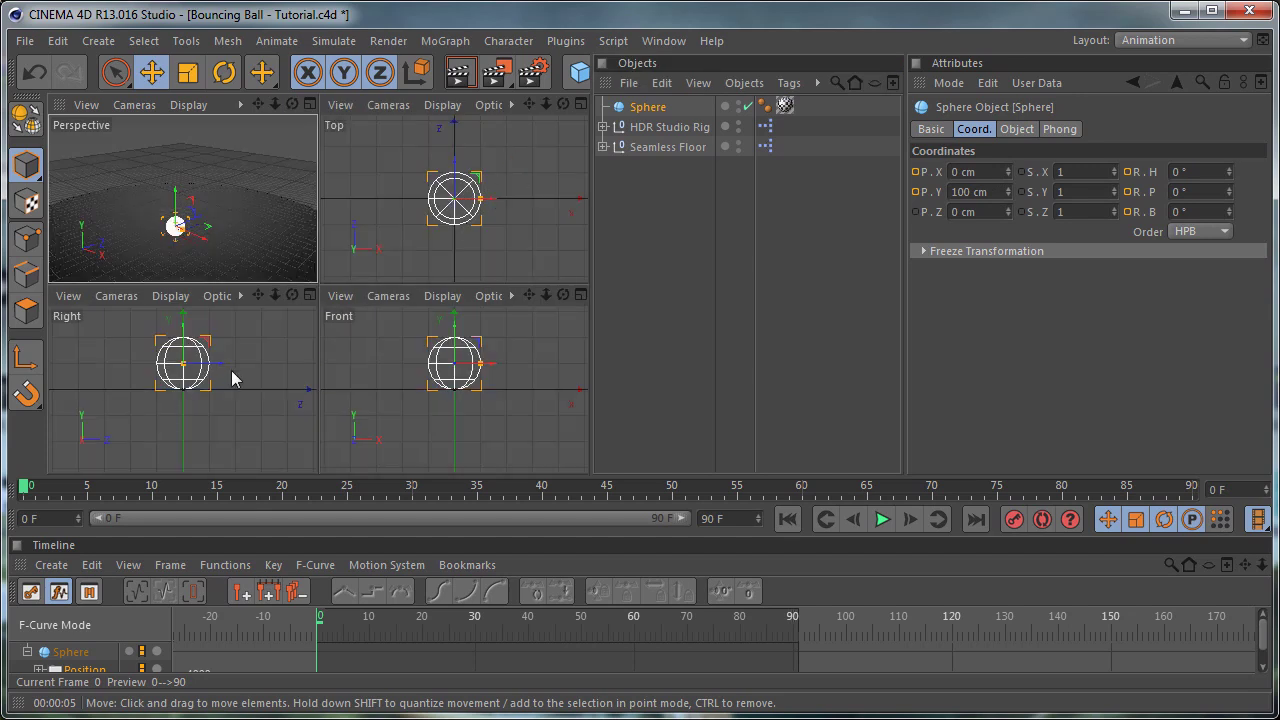
middle_click(245, 359)
scroll(352, 275, "up", 5)
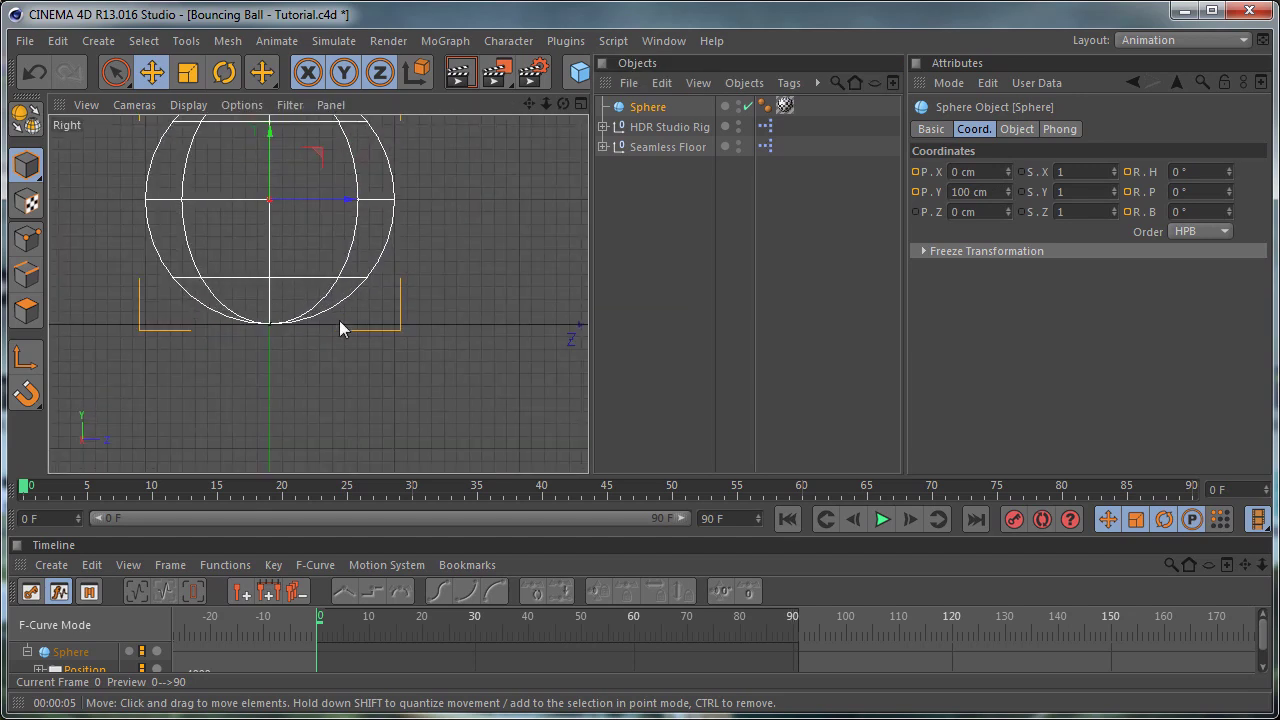
scroll(277, 341, "down", 10)
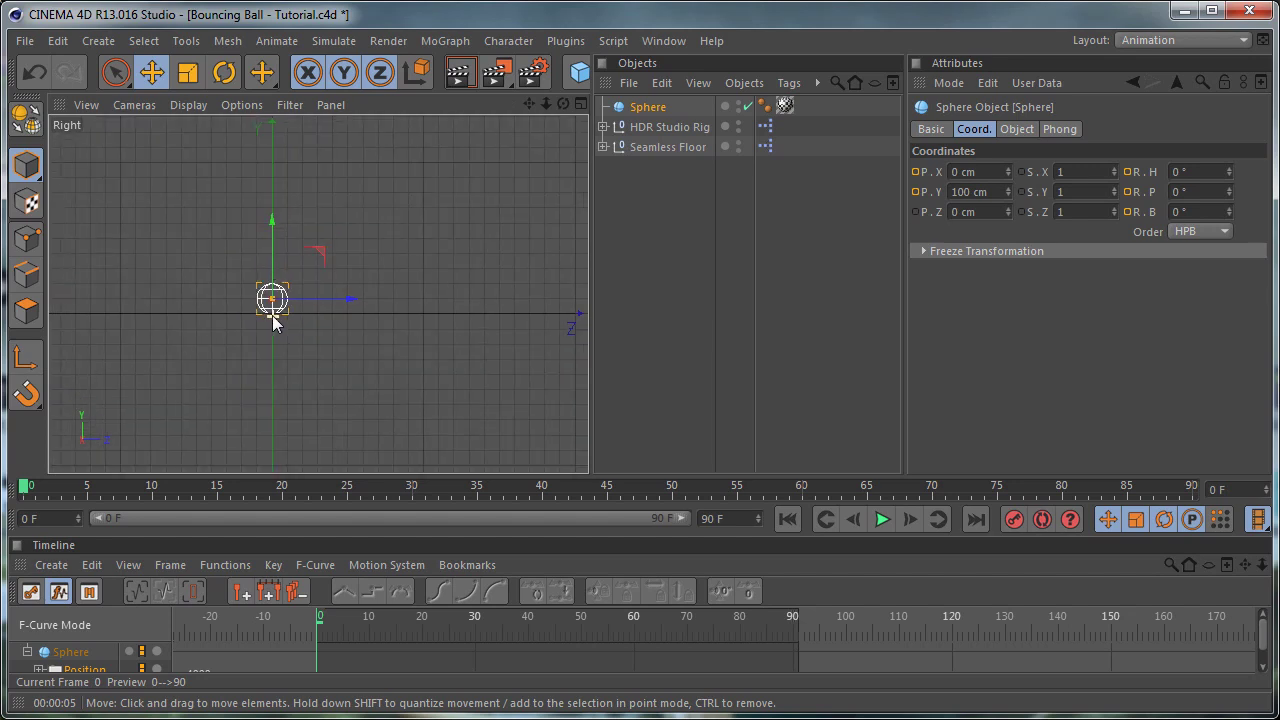
middle_click_drag(345, 241, 367, 279, "alt")
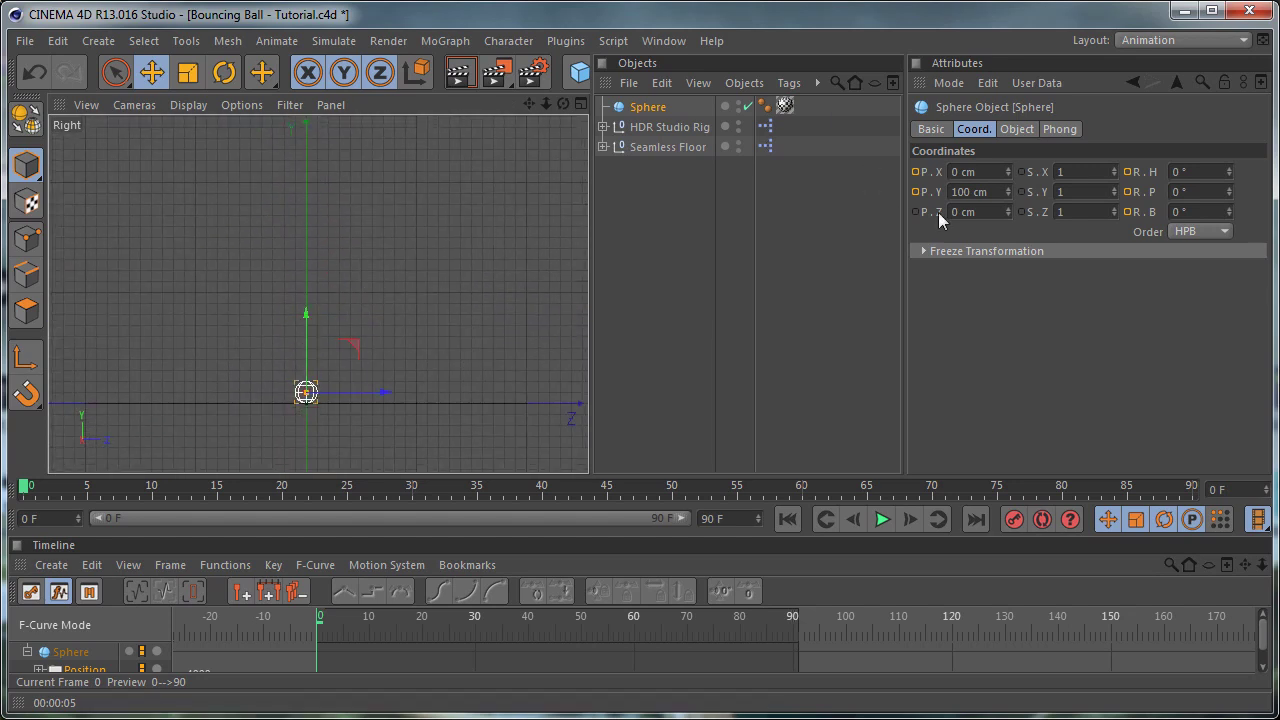
left_click(997, 192)
type("100")
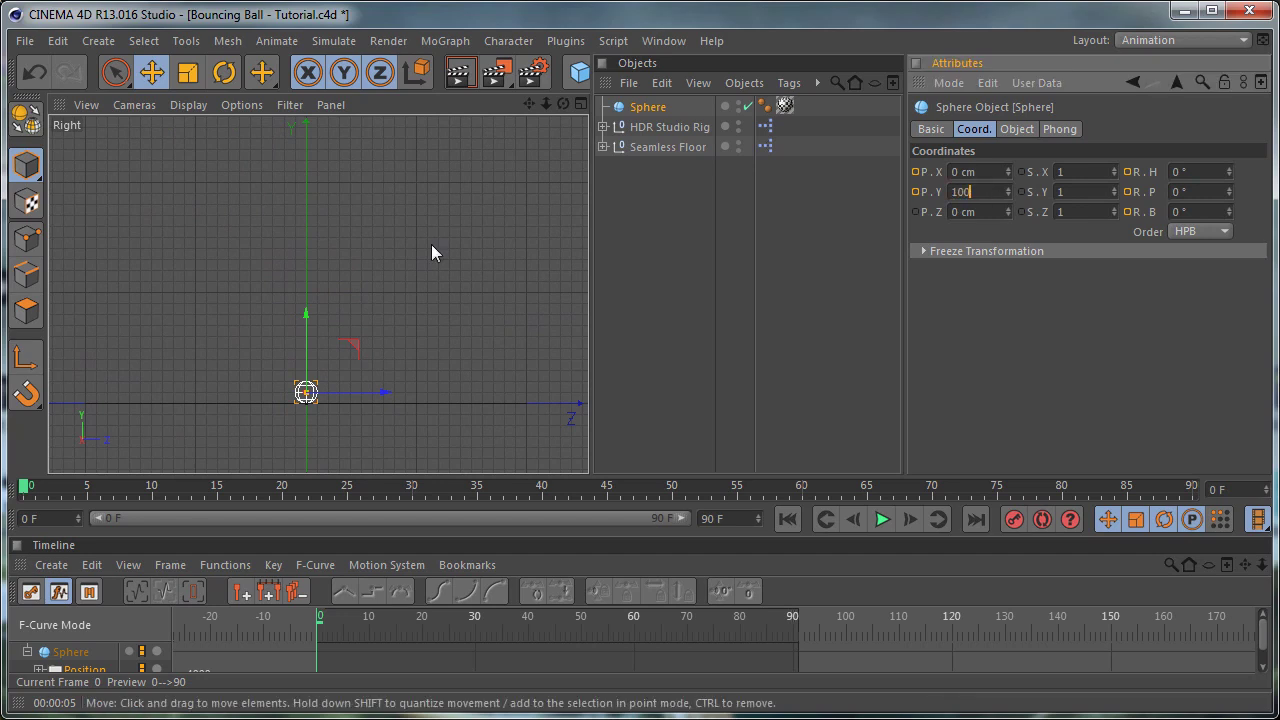
key("Return")
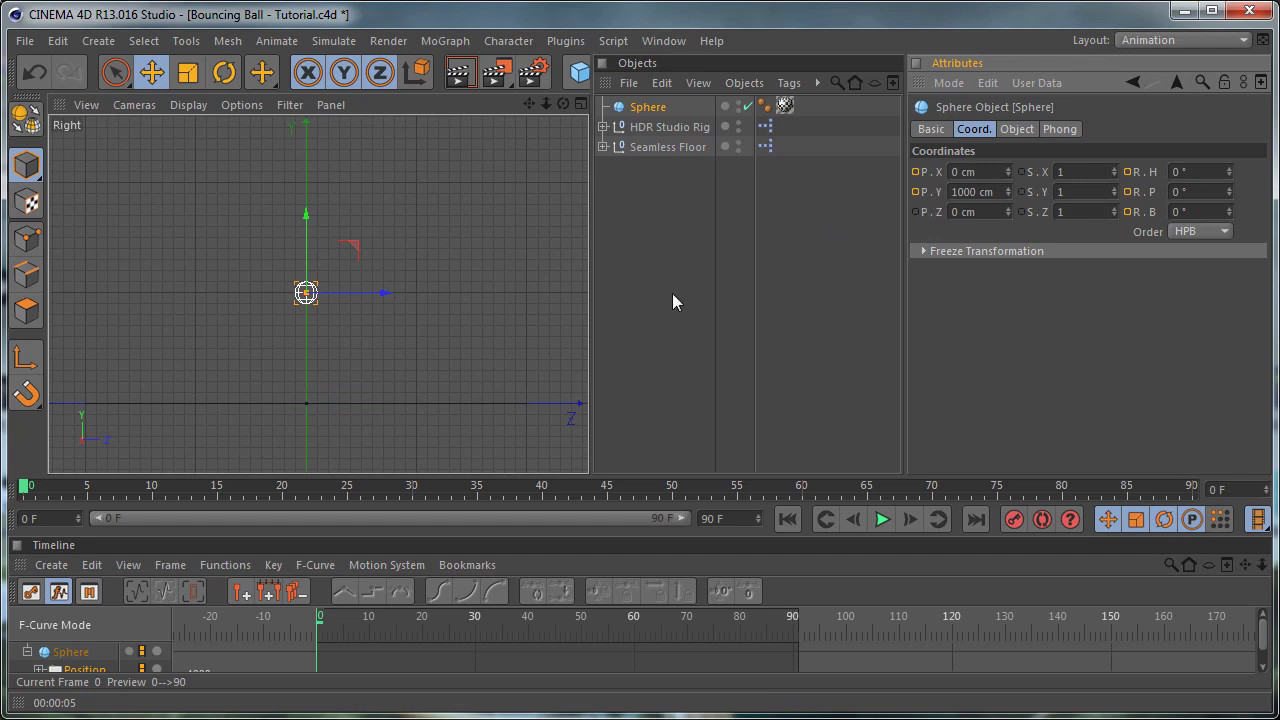
left_click(918, 193)
Step: Keyframe the sphere's Y position at 100 cm on frame 10 for the first ground contact
left_click_drag(24, 489, 155, 503)
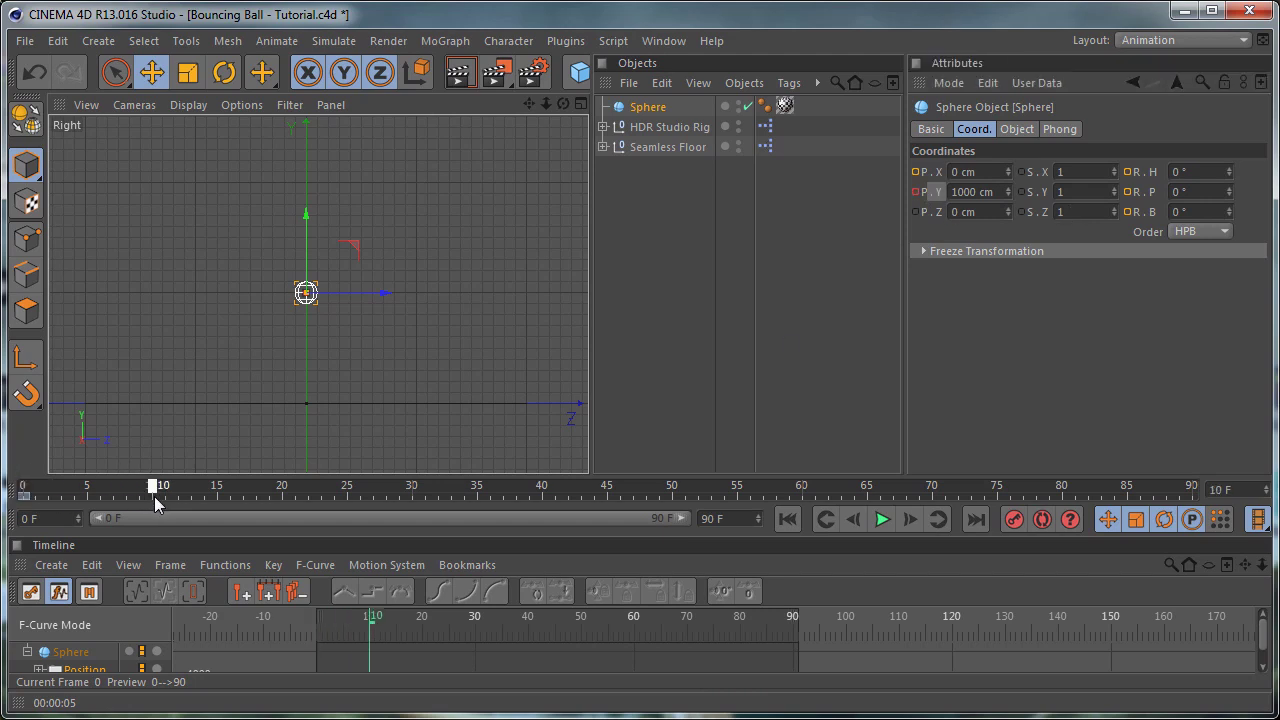
double_click(996, 191)
type("100")
key("Return")
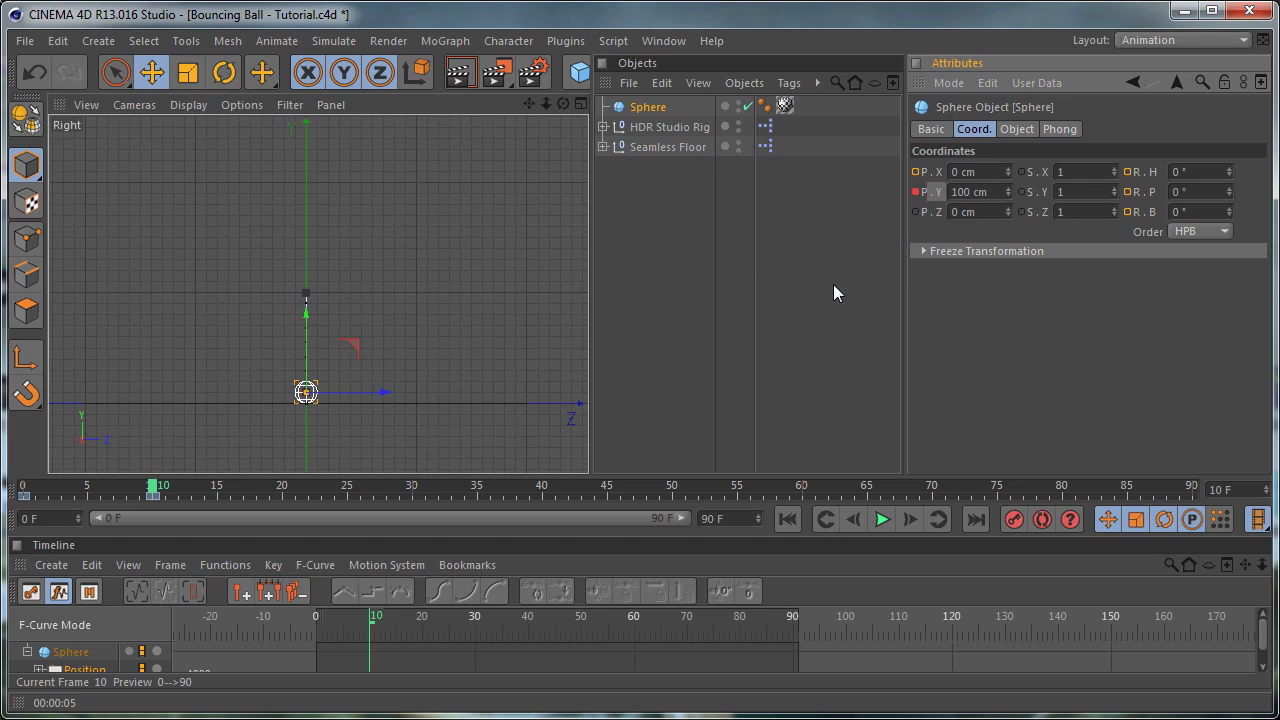
Step: Keyframe the sphere's Y position at 750 cm on frame 20 for the first rebound
left_click_drag(155, 495, 283, 496)
double_click(995, 194)
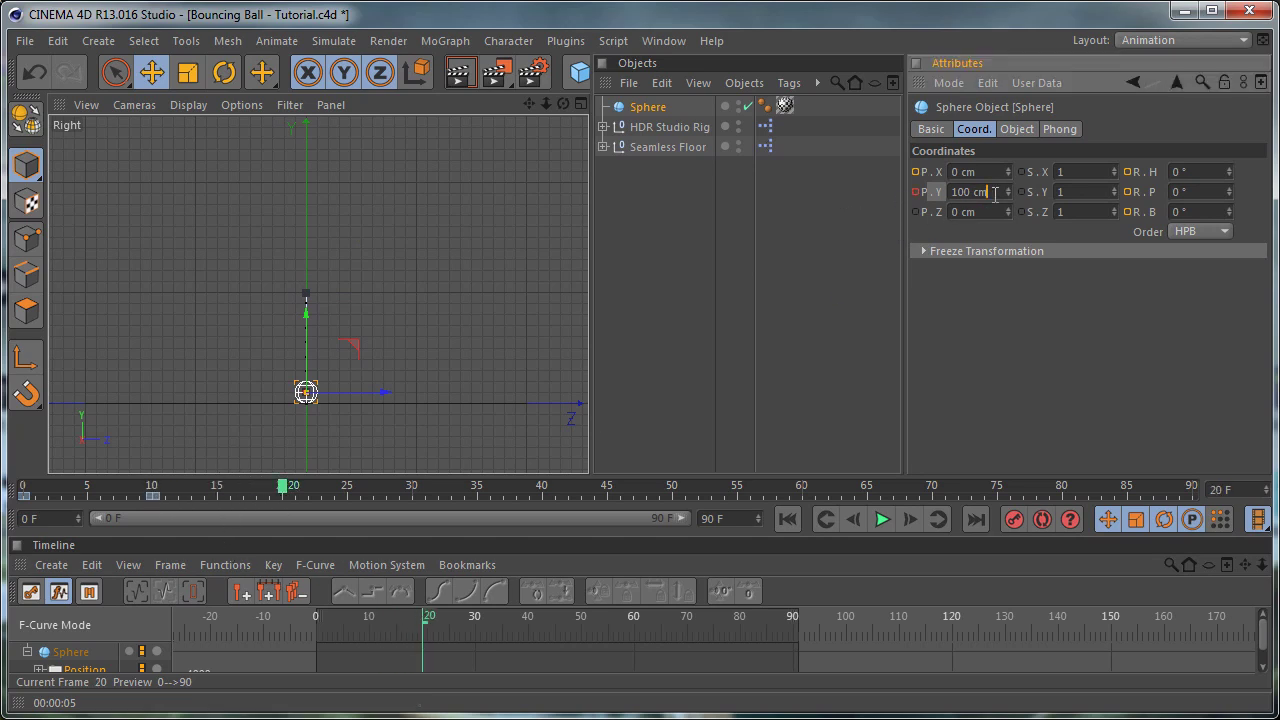
type("750")
key("Return")
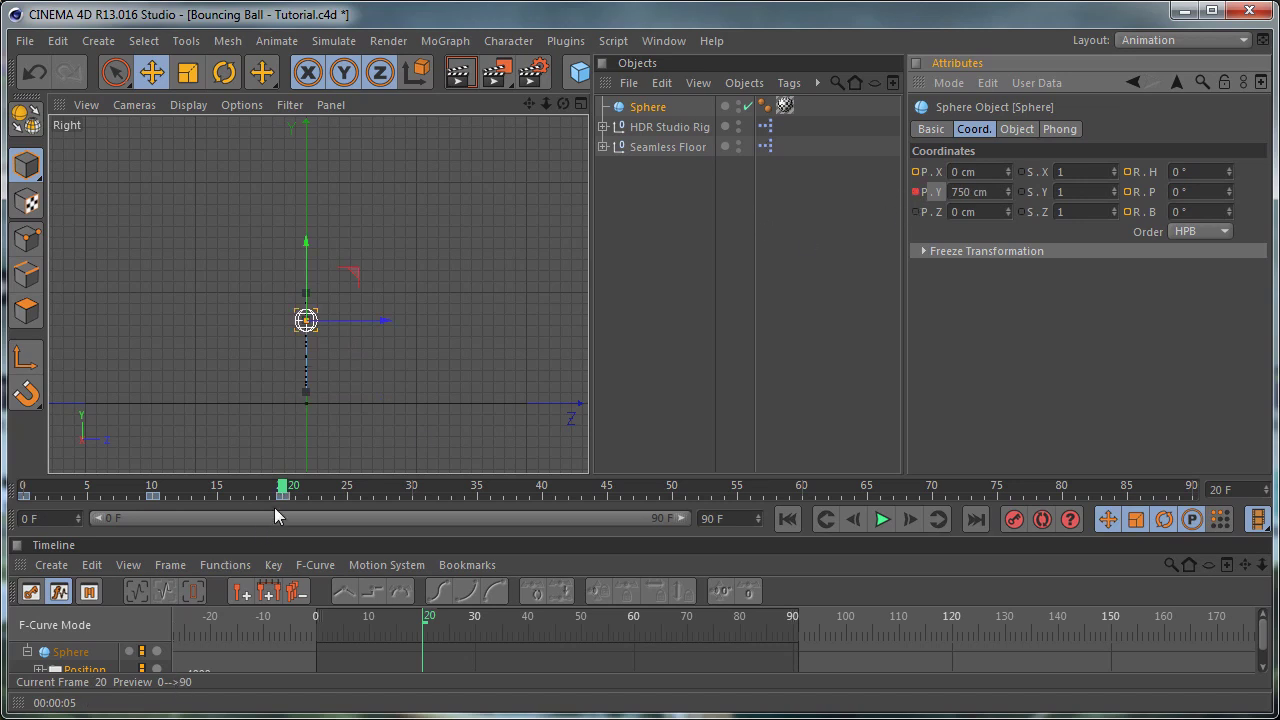
Step: Bring the sphere back to the ground by keyframing its Y position at 100 cm on frame 30
left_click_drag(285, 487, 419, 502)
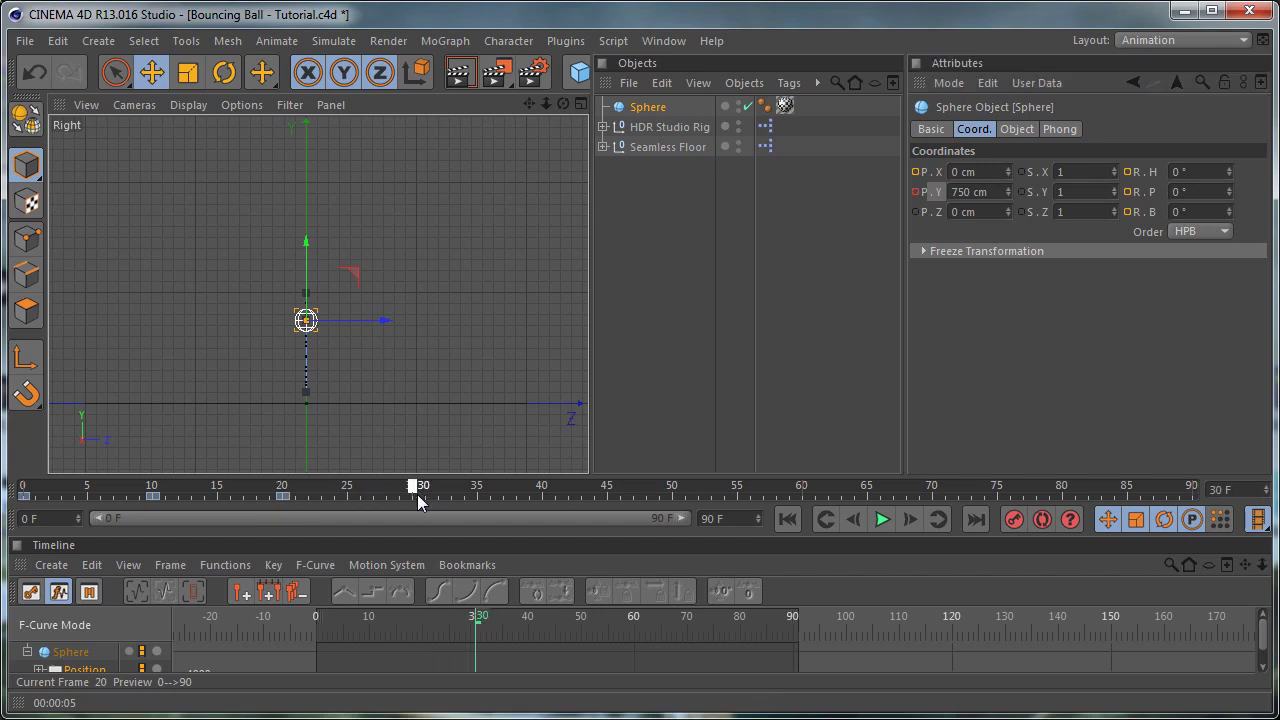
double_click(988, 192)
type("100")
key("Return")
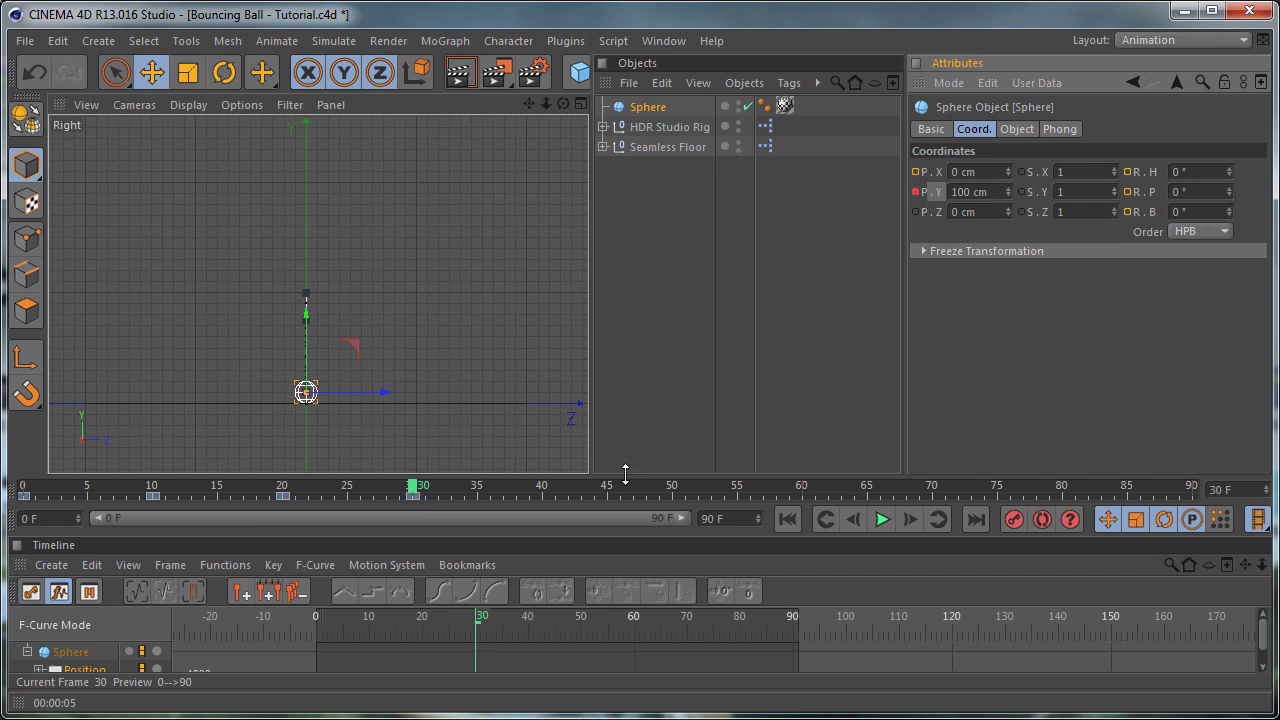
Step: Keyframe the sphere's Y position at 400 cm on frame 38 for the second rebound
left_click_drag(414, 487, 518, 500)
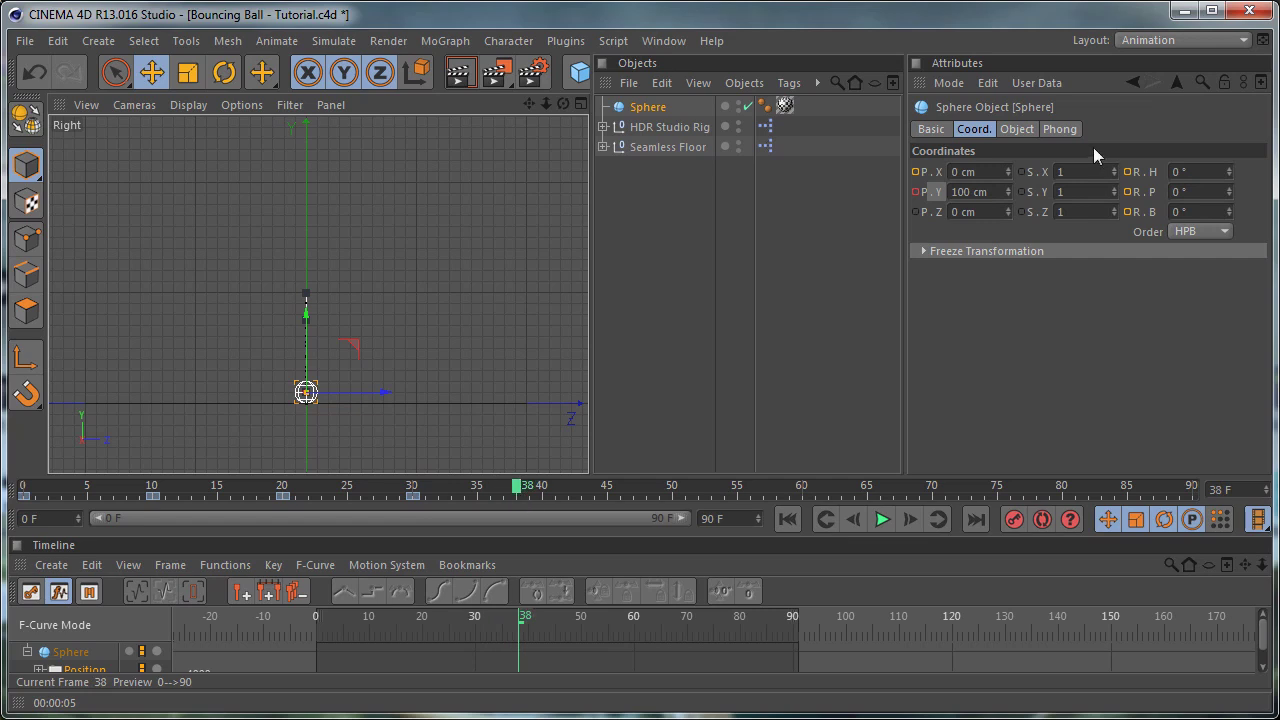
left_click_drag(989, 192, 691, 220)
type("400")
key("Return")
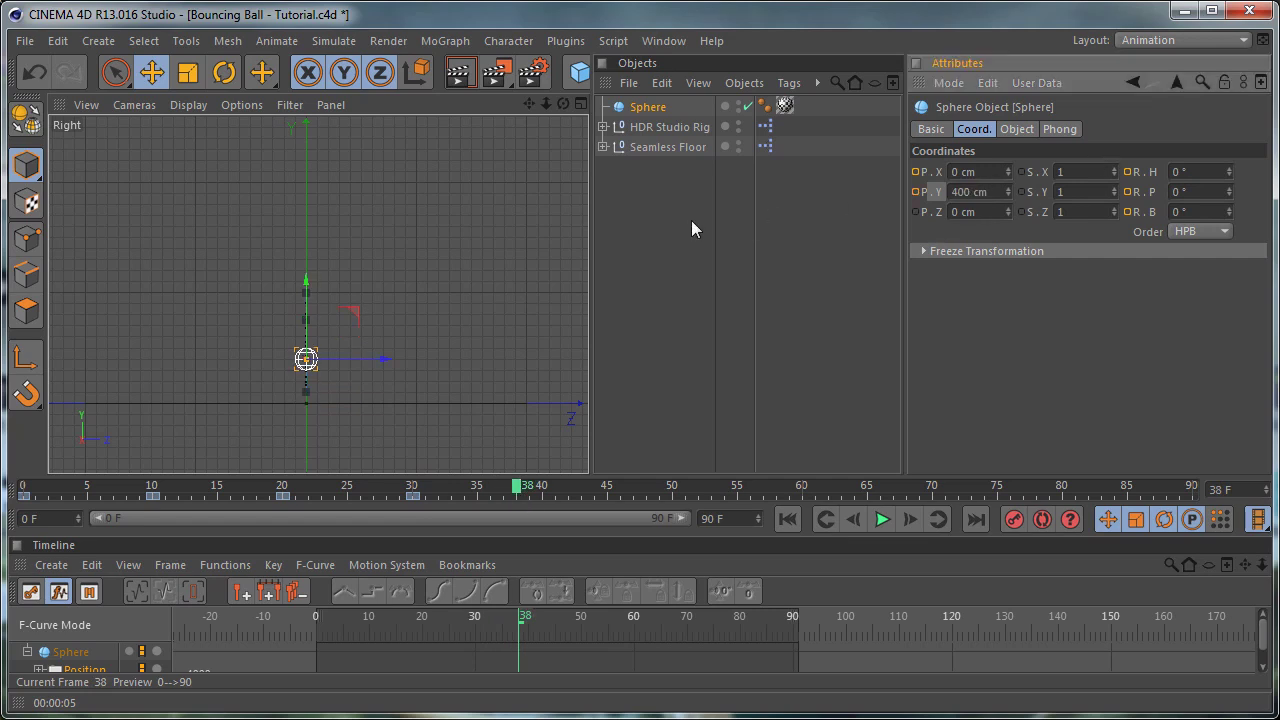
left_click(915, 192)
Step: Keyframe the sphere's Y position at 100 cm on frame 46 for the third ground contact
left_click_drag(517, 497, 647, 507)
mouse_move(347, 500)
left_mouse_down()
mouse_move(50, 508)
mouse_move(620, 497)
left_mouse_up()
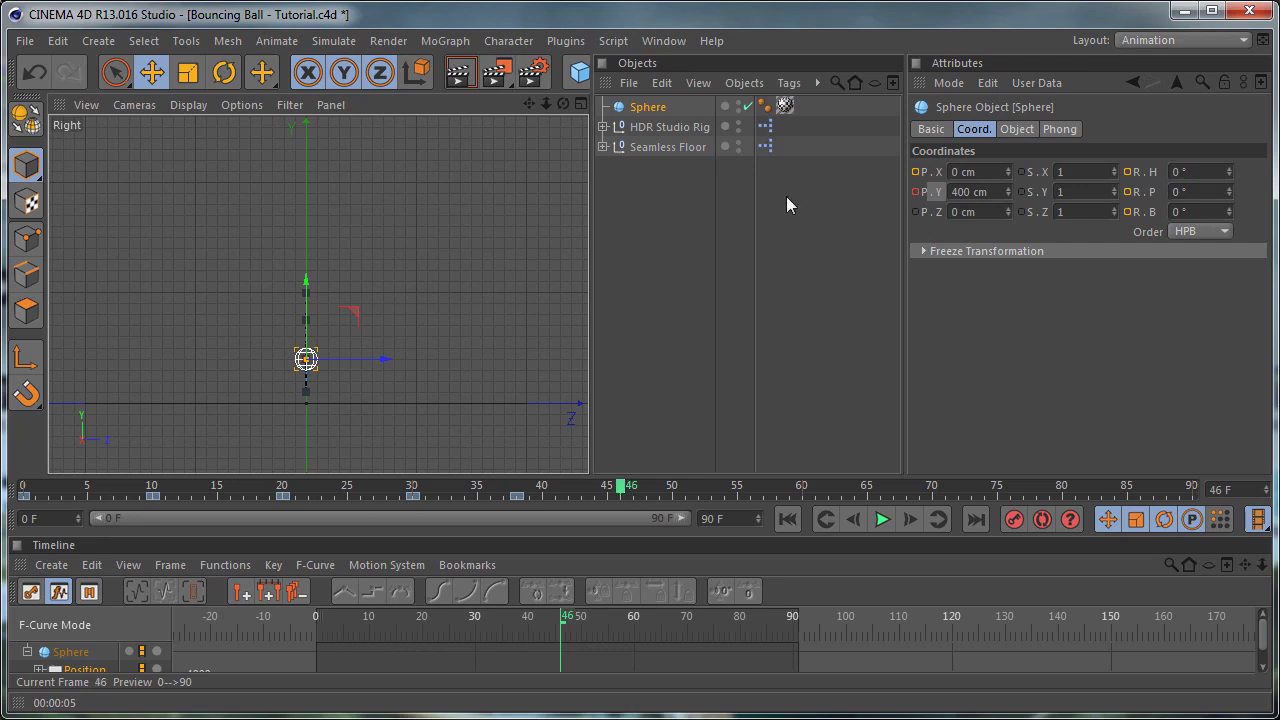
double_click(1000, 191)
type("1")
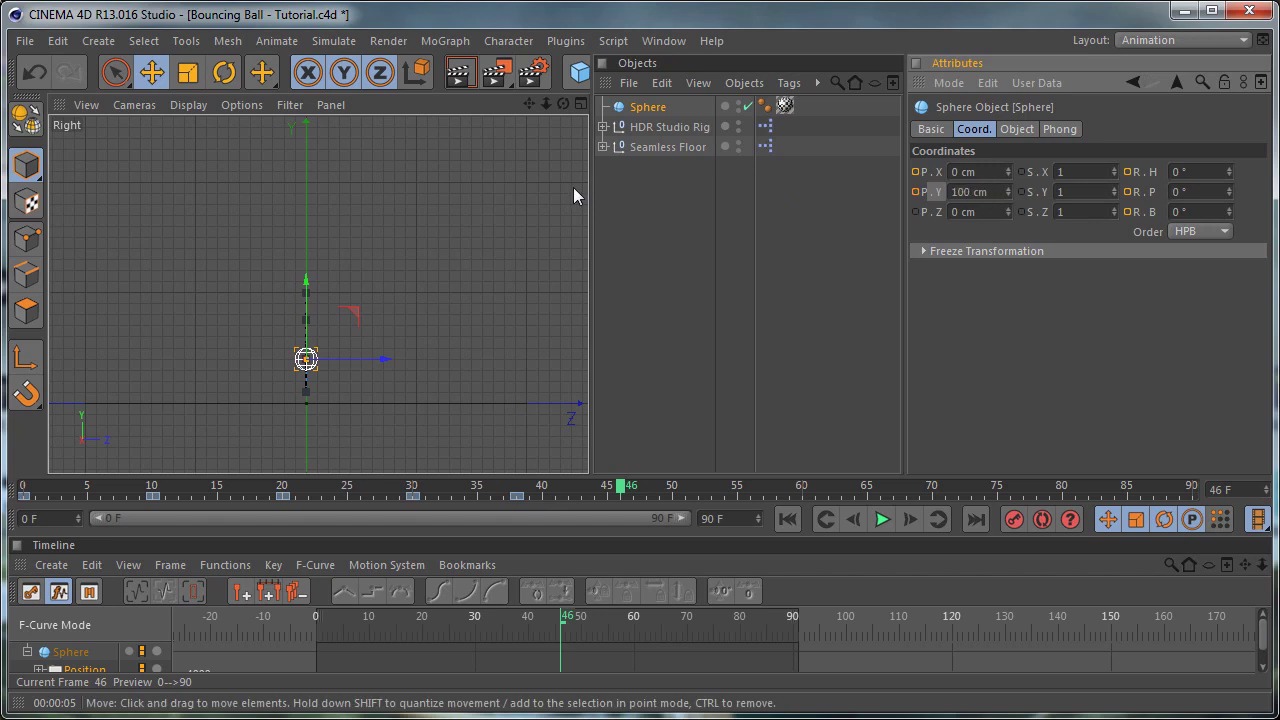
type("00")
key("Return")
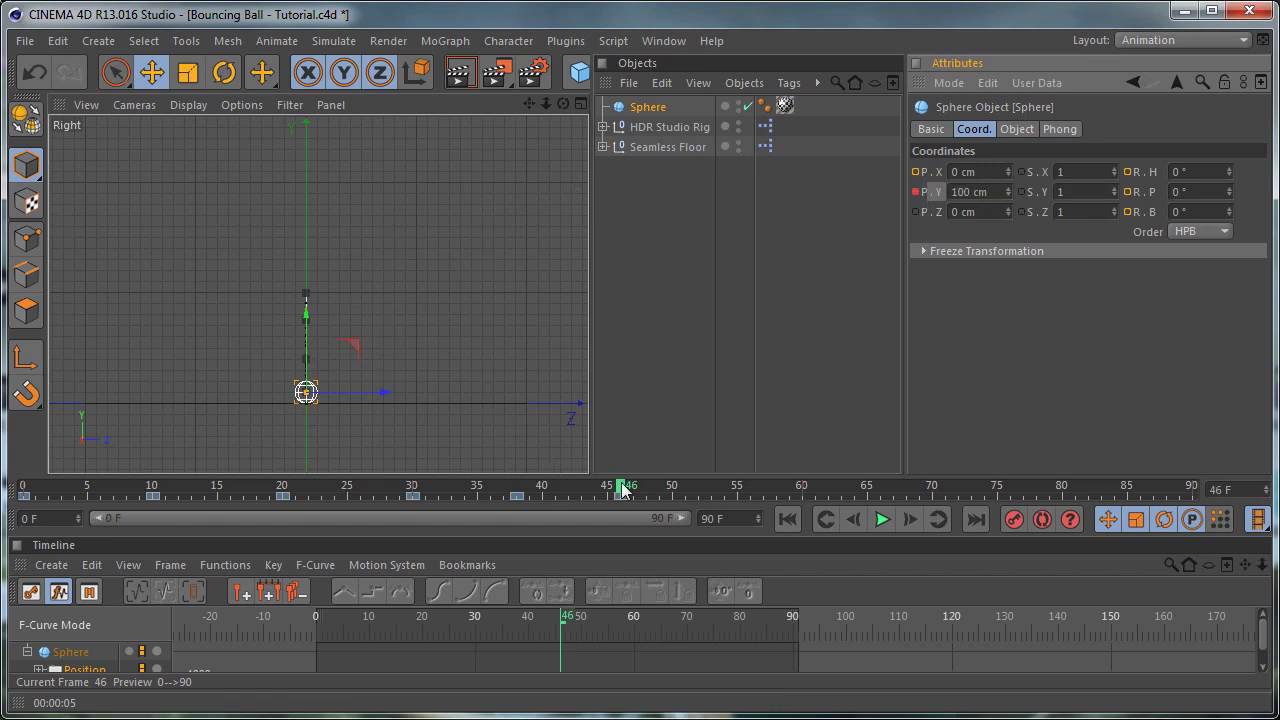
Step: Keyframe the sphere's Y position at 200 cm on frame 51 for the third rebound
left_click_drag(622, 490, 685, 493)
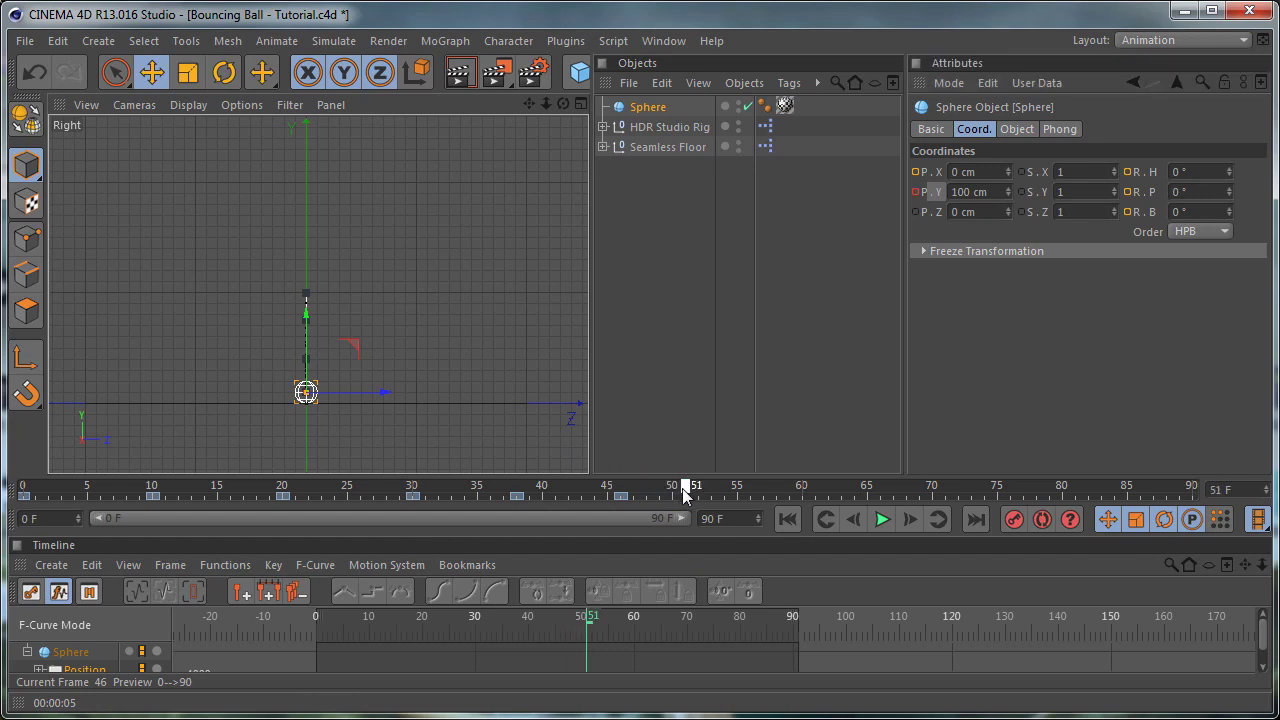
double_click(989, 192)
type("200")
key("Return")
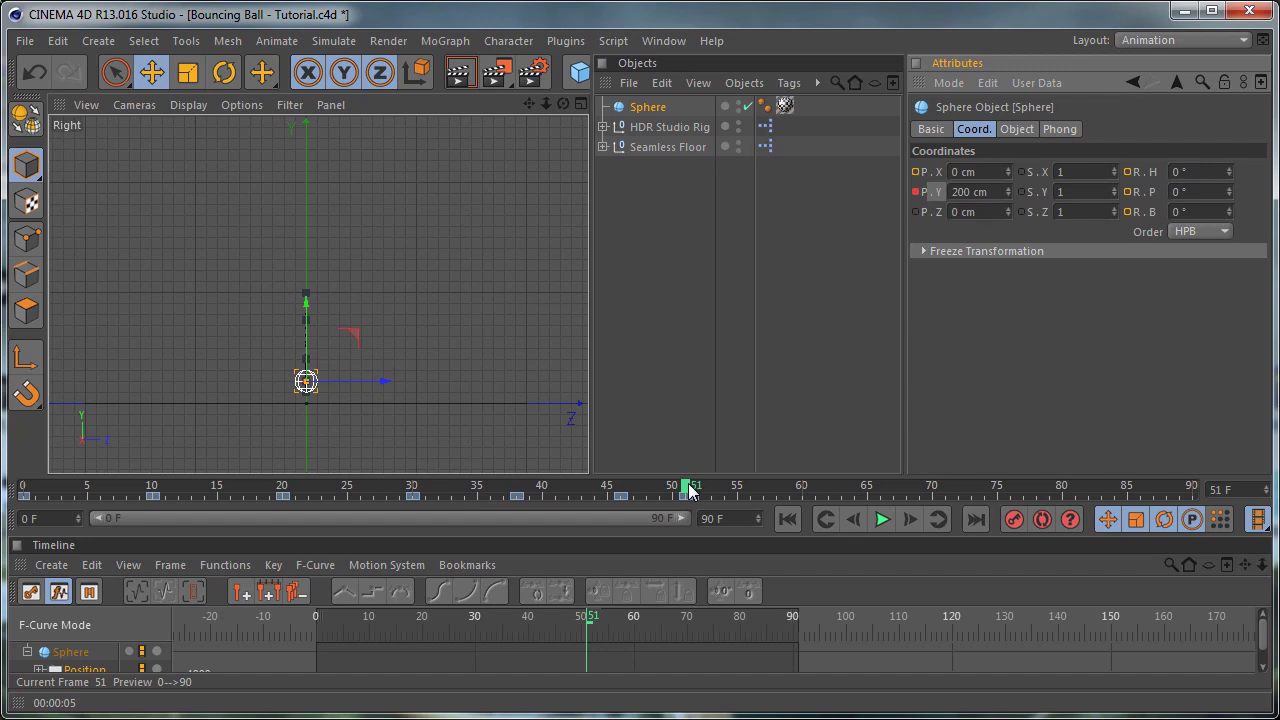
Step: Return the sphere to the ground with a Y position keyframe of 100 cm at frame 56
left_click_drag(688, 490, 752, 495)
double_click(994, 196)
type("100")
key("Return")
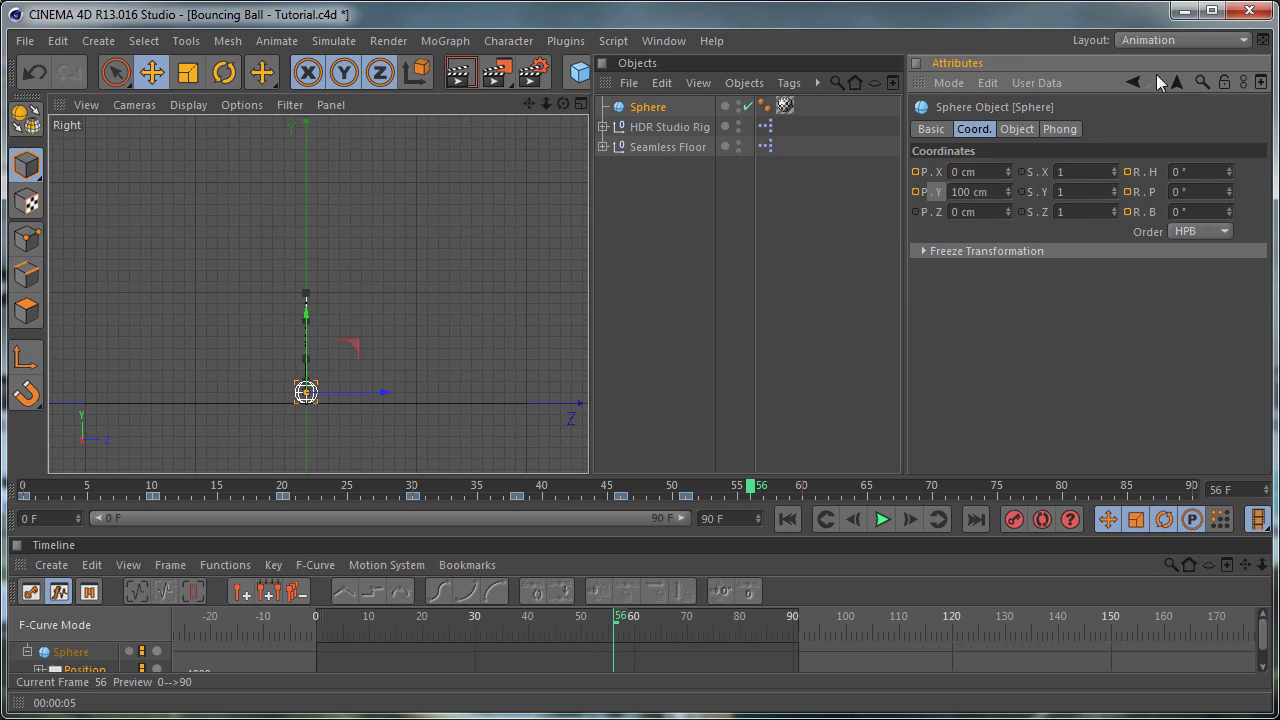
left_click(916, 192)
Step: Keyframe the sphere's Y position at 150 cm on frame 60 for the last small rebound
left_click_drag(752, 490, 800, 489)
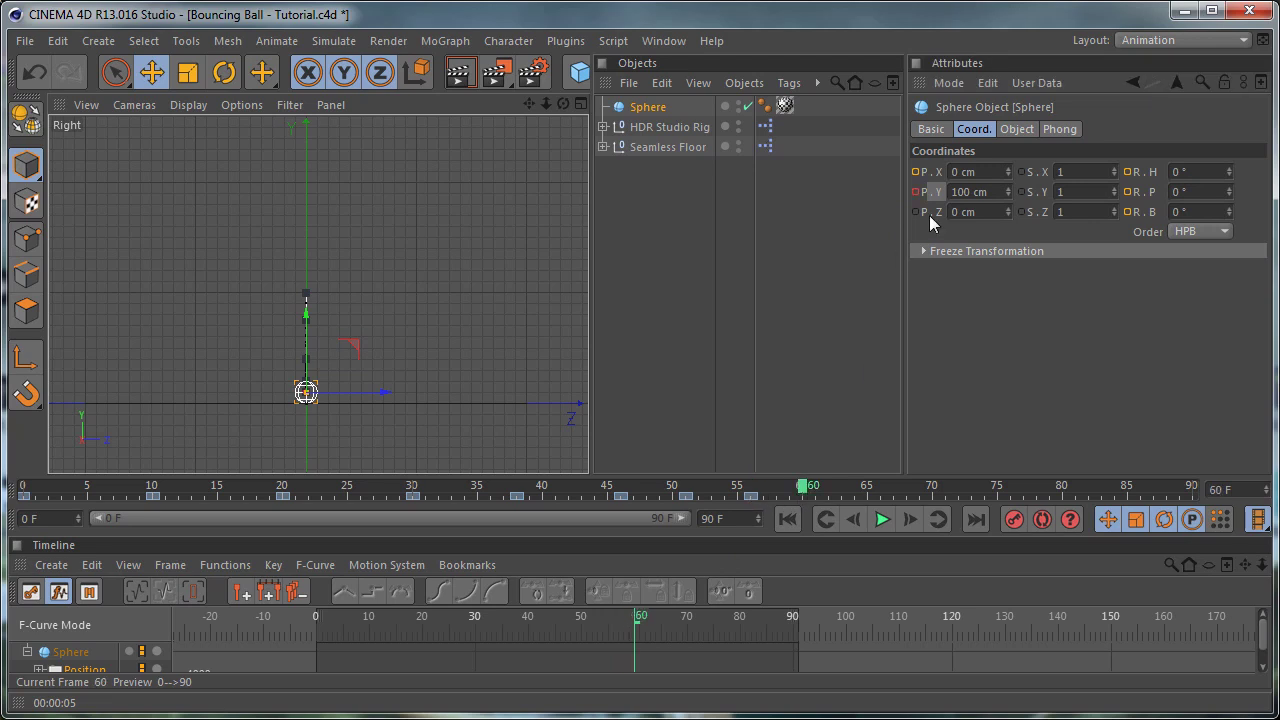
double_click(985, 191)
type("150")
key("Return")
left_click(915, 191)
Step: Bring the sphere to rest with a final Y position keyframe of 100 cm at frame 64
left_click_drag(803, 490, 855, 490)
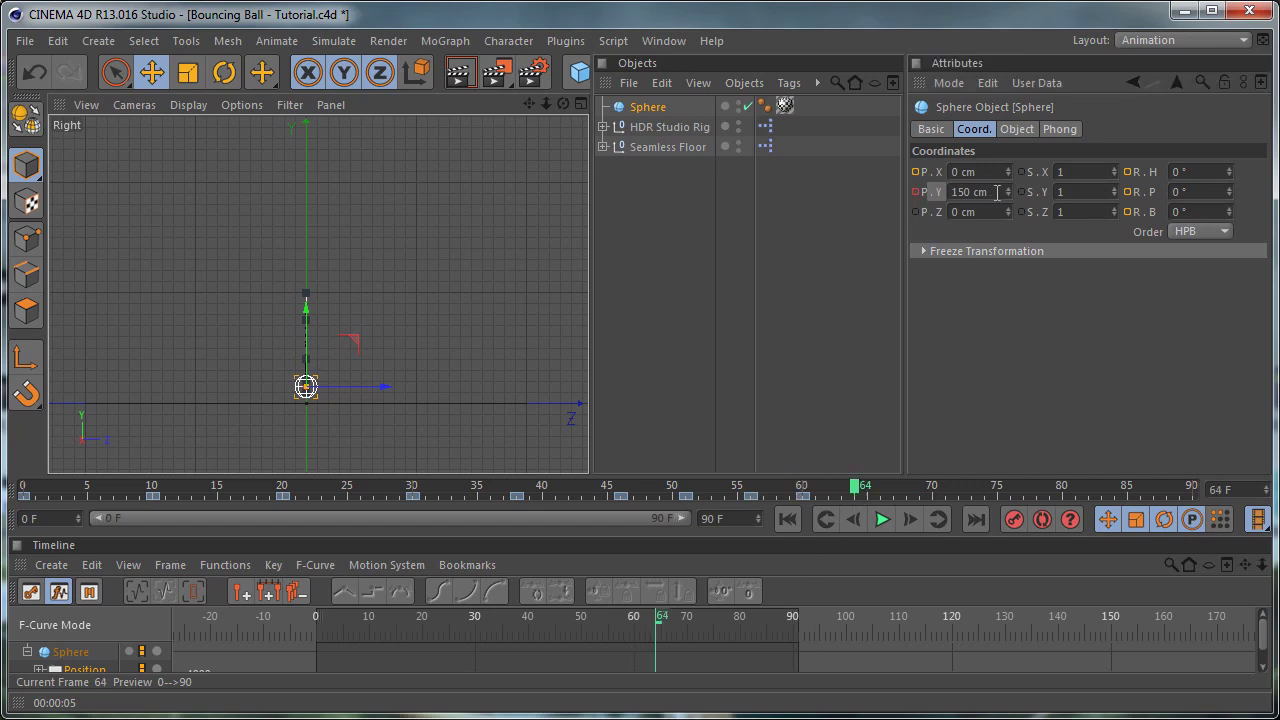
left_click_drag(992, 188, 853, 199)
type("100")
key("Return")
left_click(915, 191)
Step: Play back and scrub the bounce animation in the Perspective view, and return to frame 0
middle_click(390, 225)
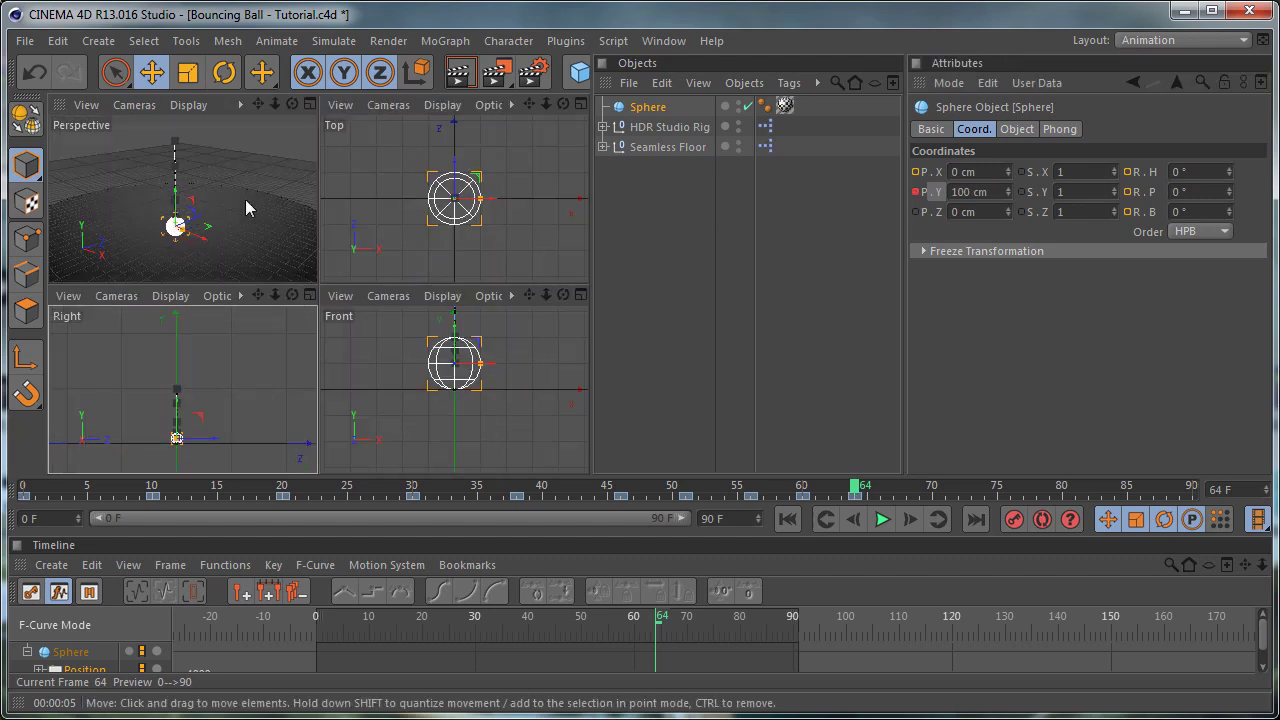
middle_click(246, 200)
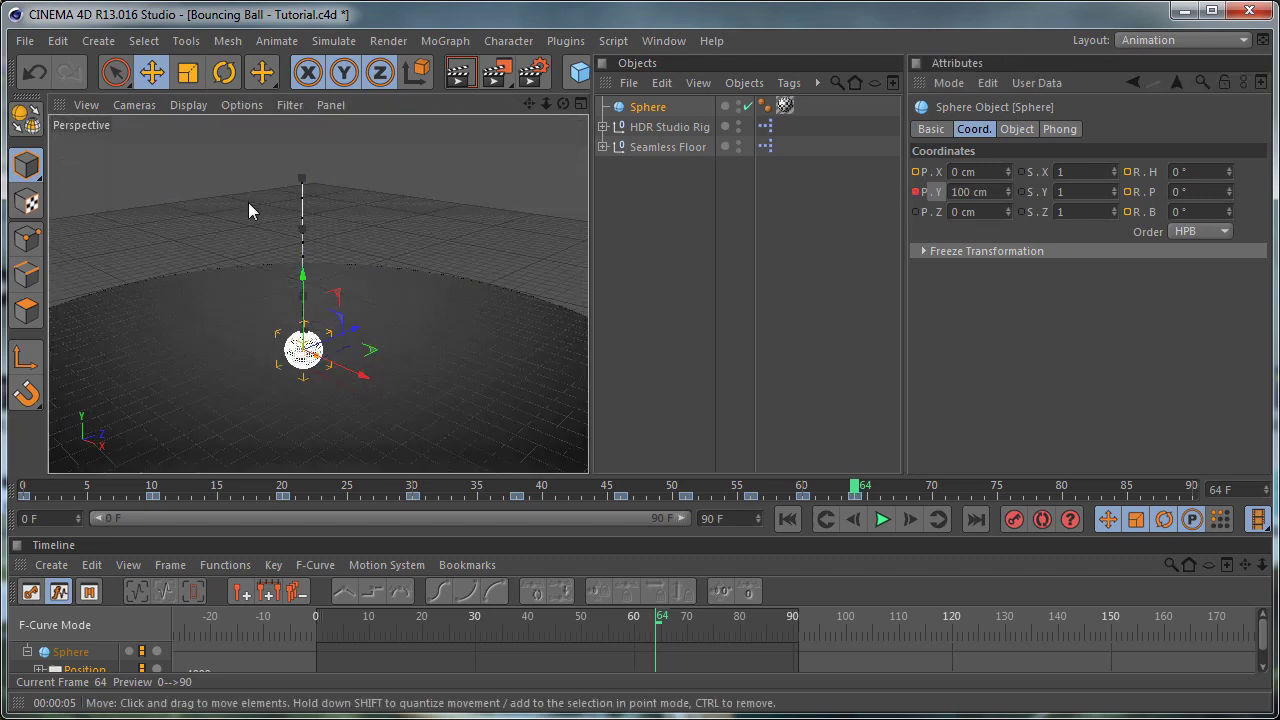
left_click(882, 519)
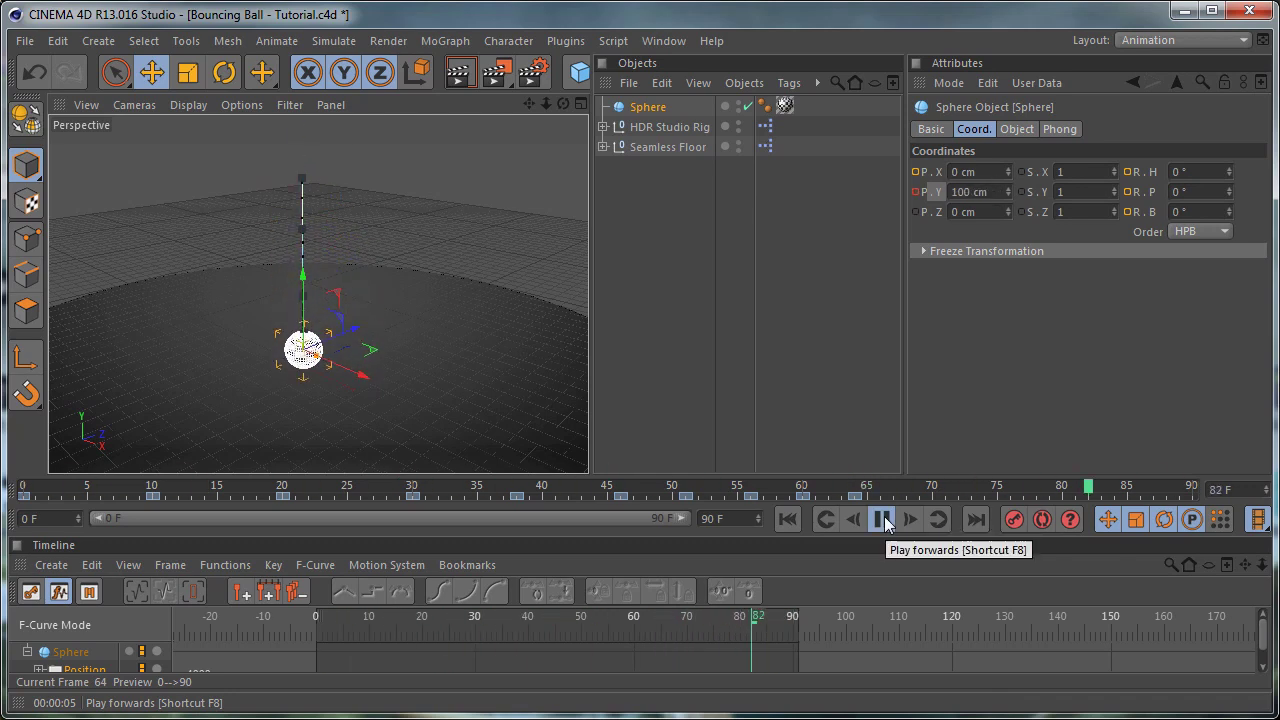
left_click(883, 519)
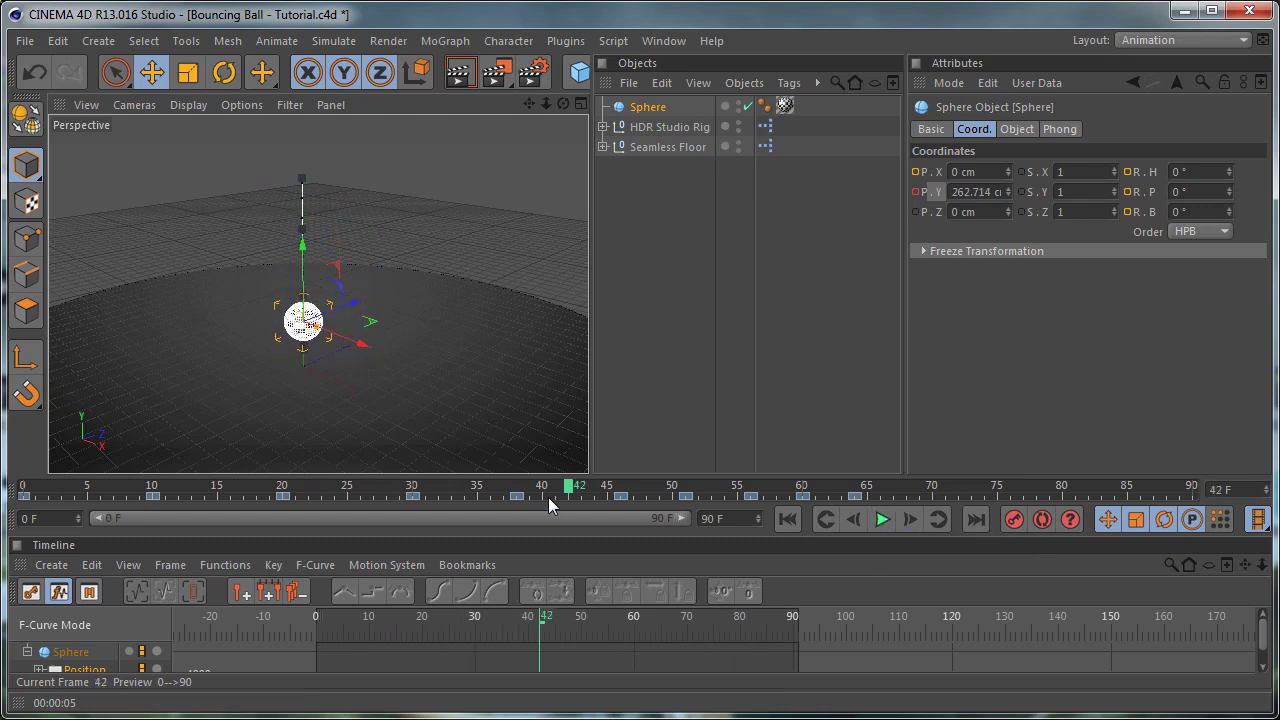
left_click_drag(568, 490, 852, 500)
left_click_drag(477, 490, 22, 488)
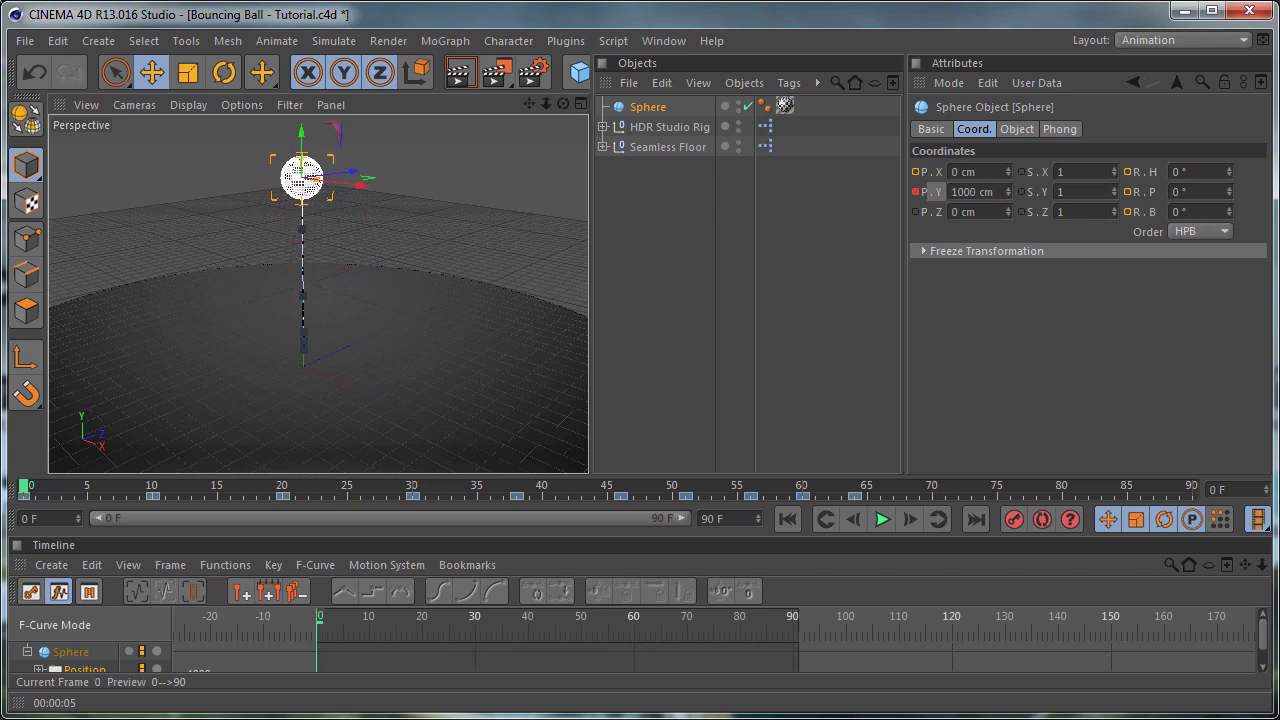
Step: Enlarge the F-curve view and inspect the tangents of all the sphere's position keys
left_click_drag(523, 417, 523, 272)
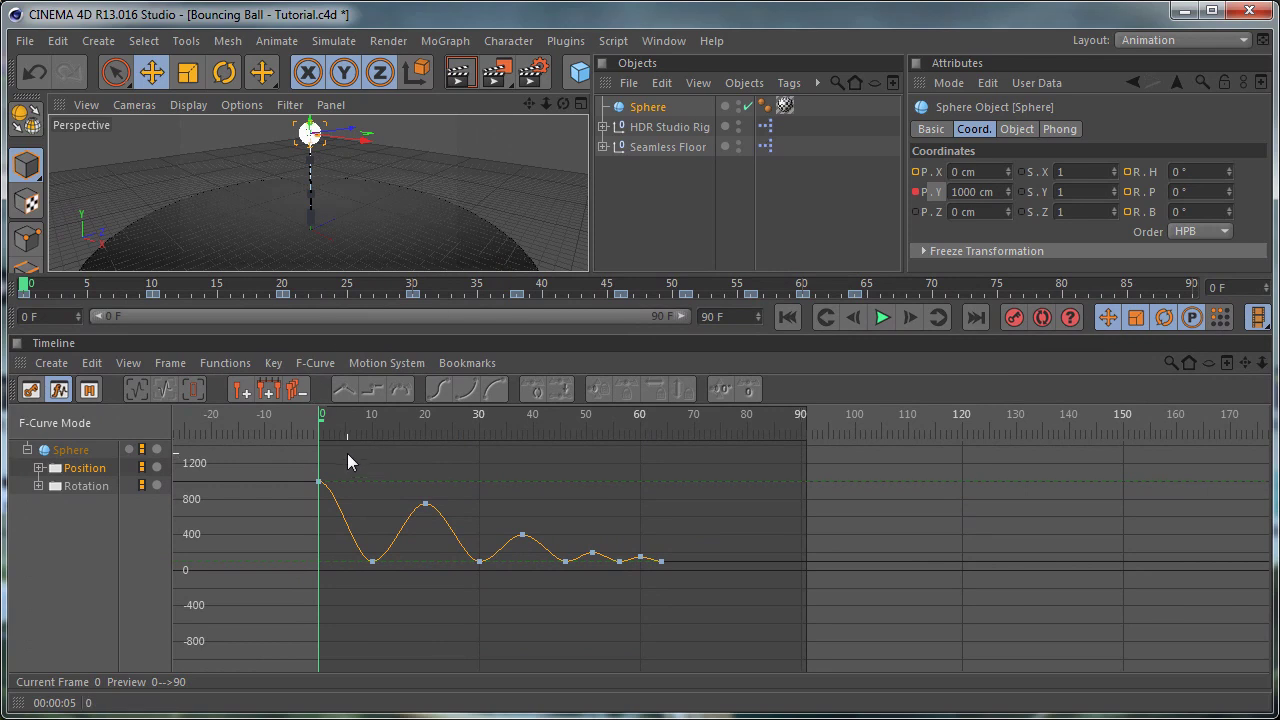
left_click_drag(285, 464, 731, 596)
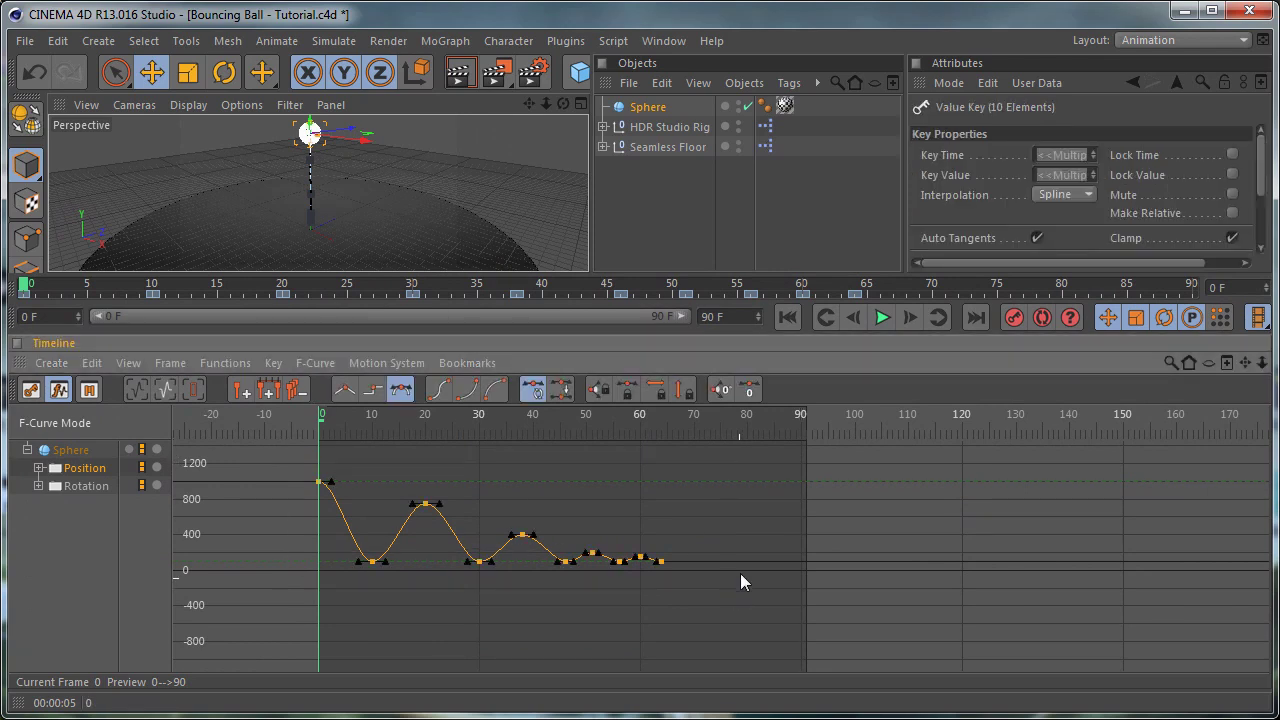
right_click_drag(795, 526, 898, 421, "alt")
middle_click_drag(420, 540, 728, 545, "alt")
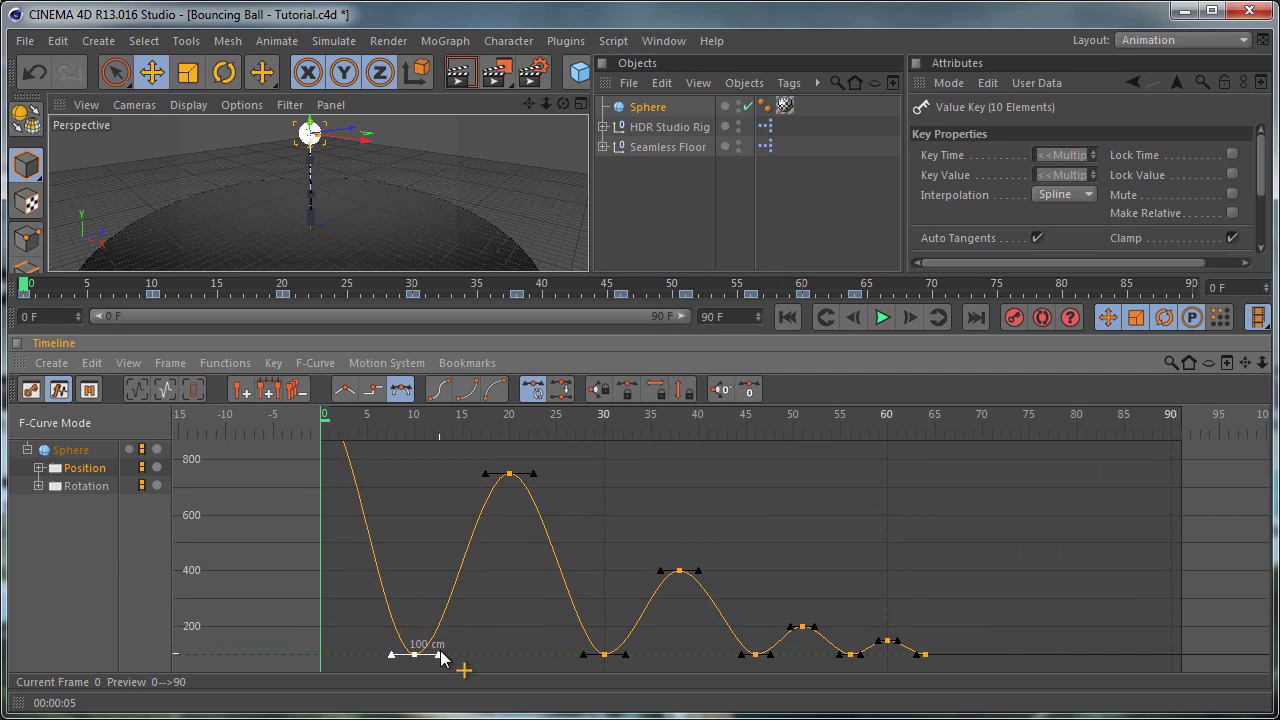
left_click(413, 608)
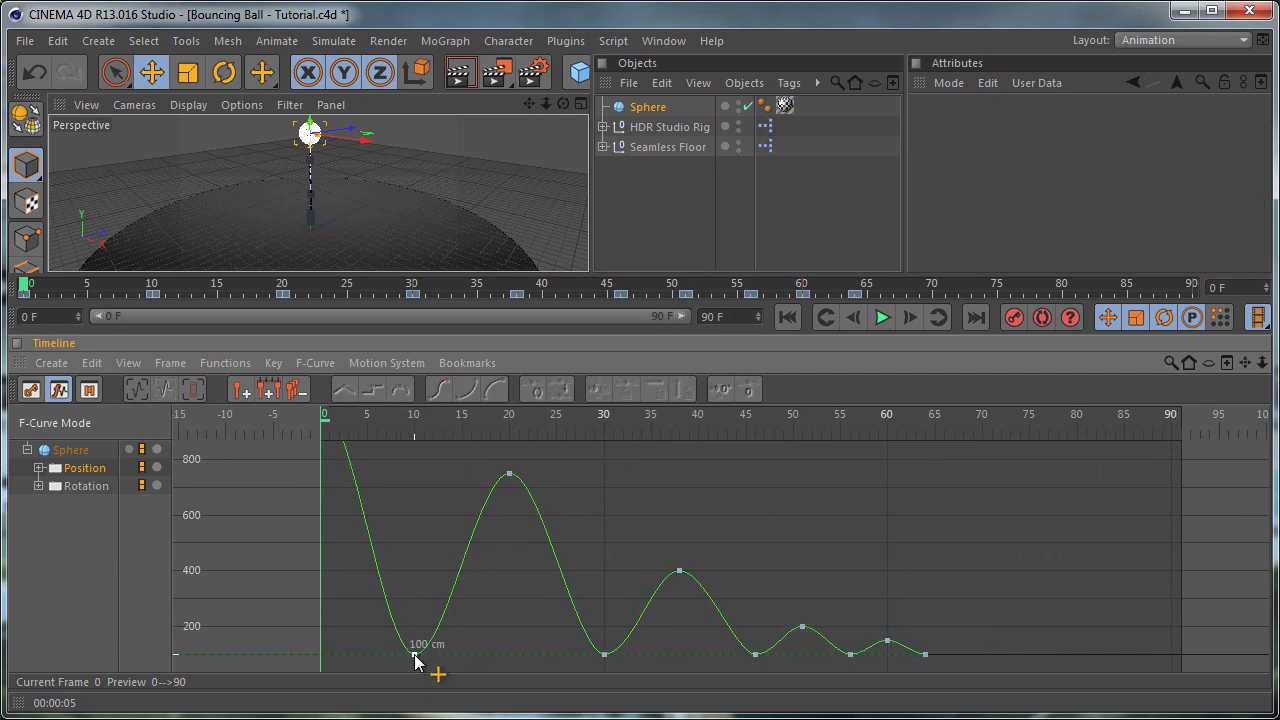
Step: Turn the frame 10 position key's two tangents steeply upward so the curve forms a sharp V at ground contact
left_click(414, 655)
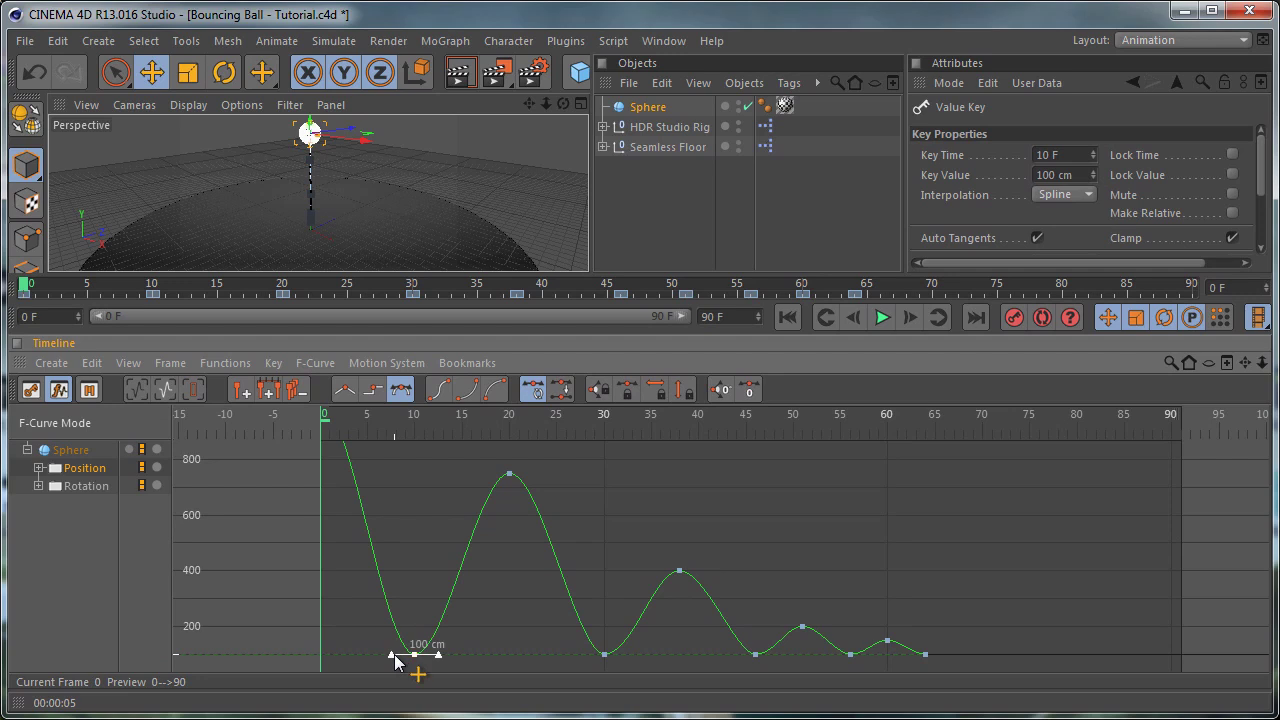
left_click_drag(407, 630, 407, 589)
key("ctrl+z")
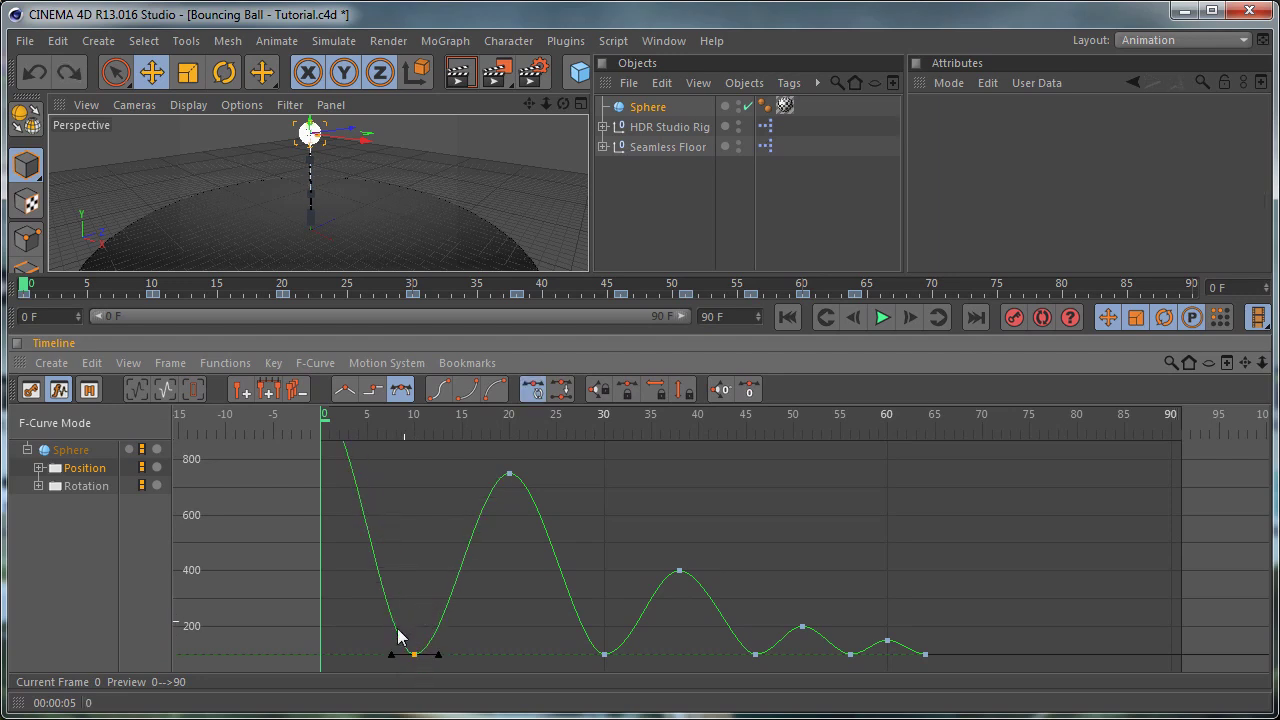
left_click_drag(392, 660, 421, 623)
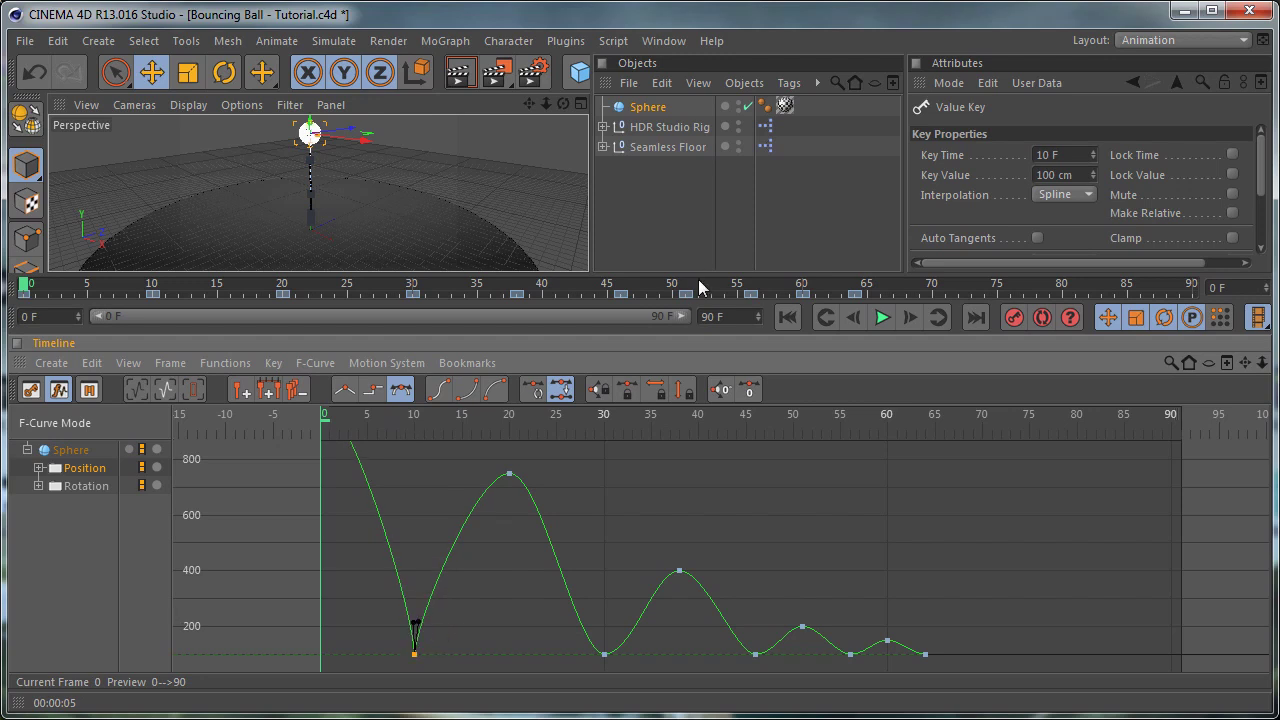
left_click_drag(702, 272, 702, 187)
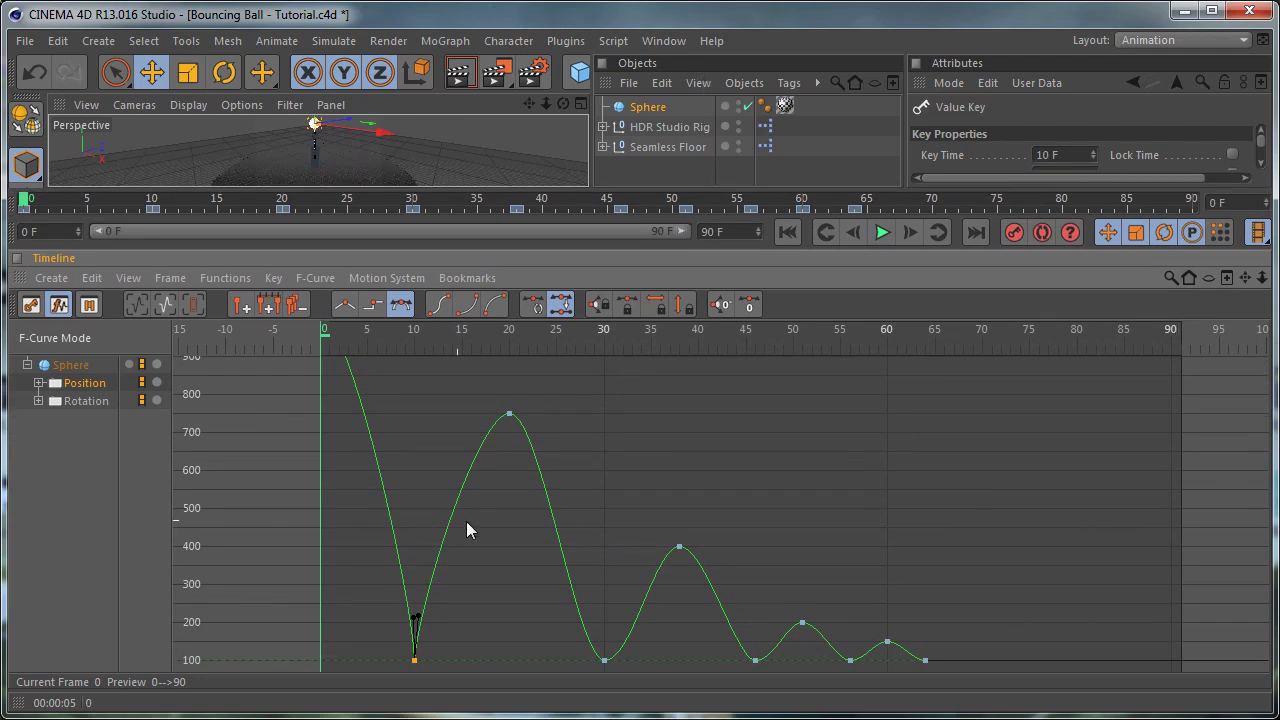
left_click_drag(409, 607, 413, 613)
Step: Break the frame 30 key's tangents and point both upward to make the second ground contact a sharp V
left_click(604, 661)
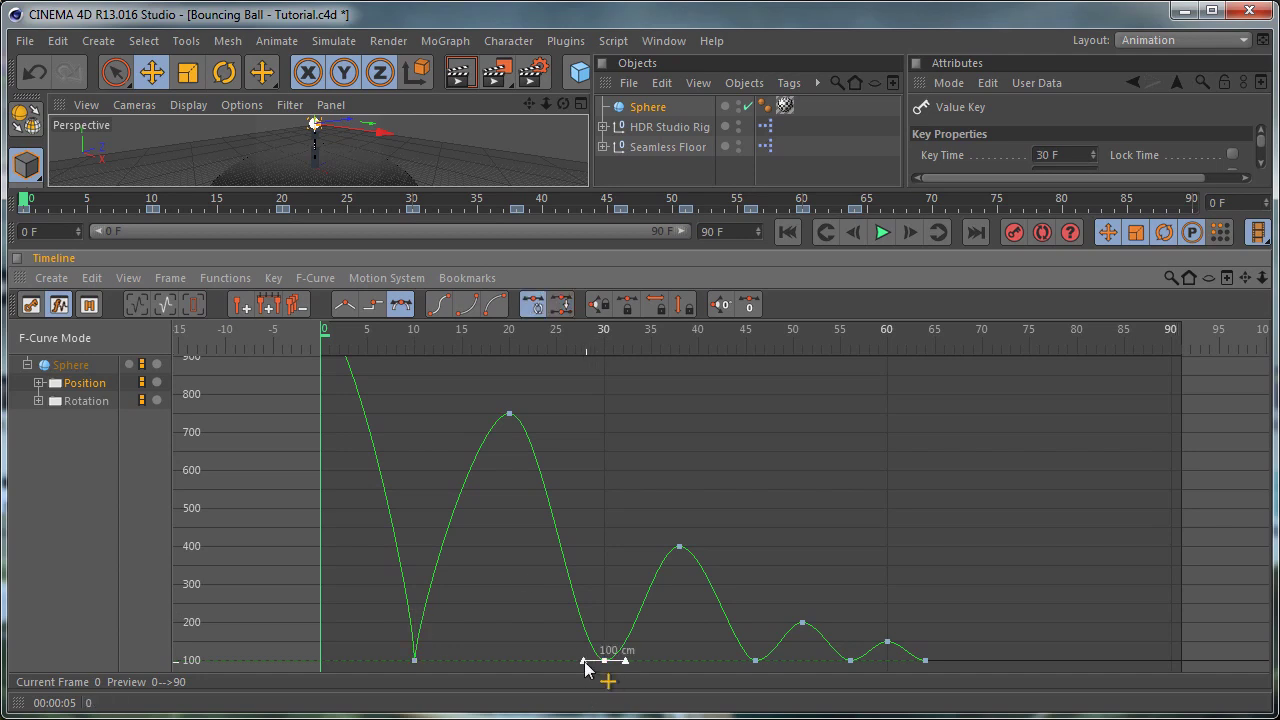
left_click_drag(584, 661, 605, 619, "shift")
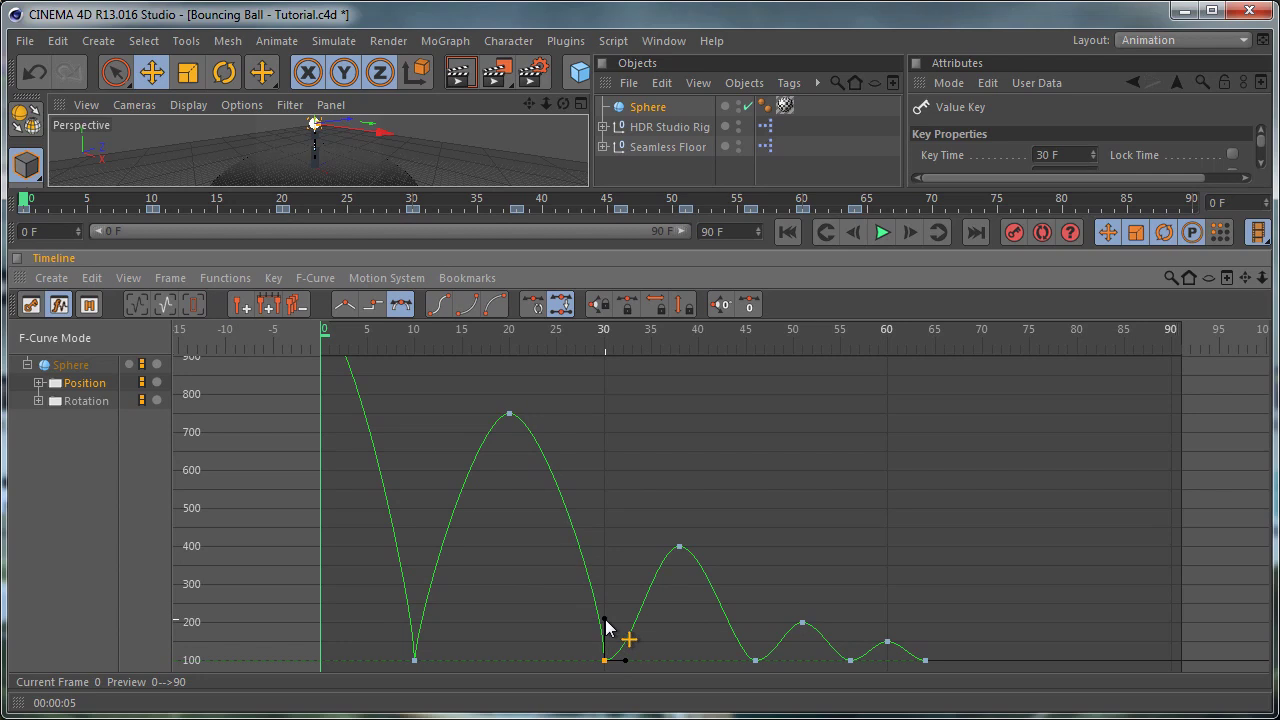
left_click_drag(628, 665, 602, 625, "shift")
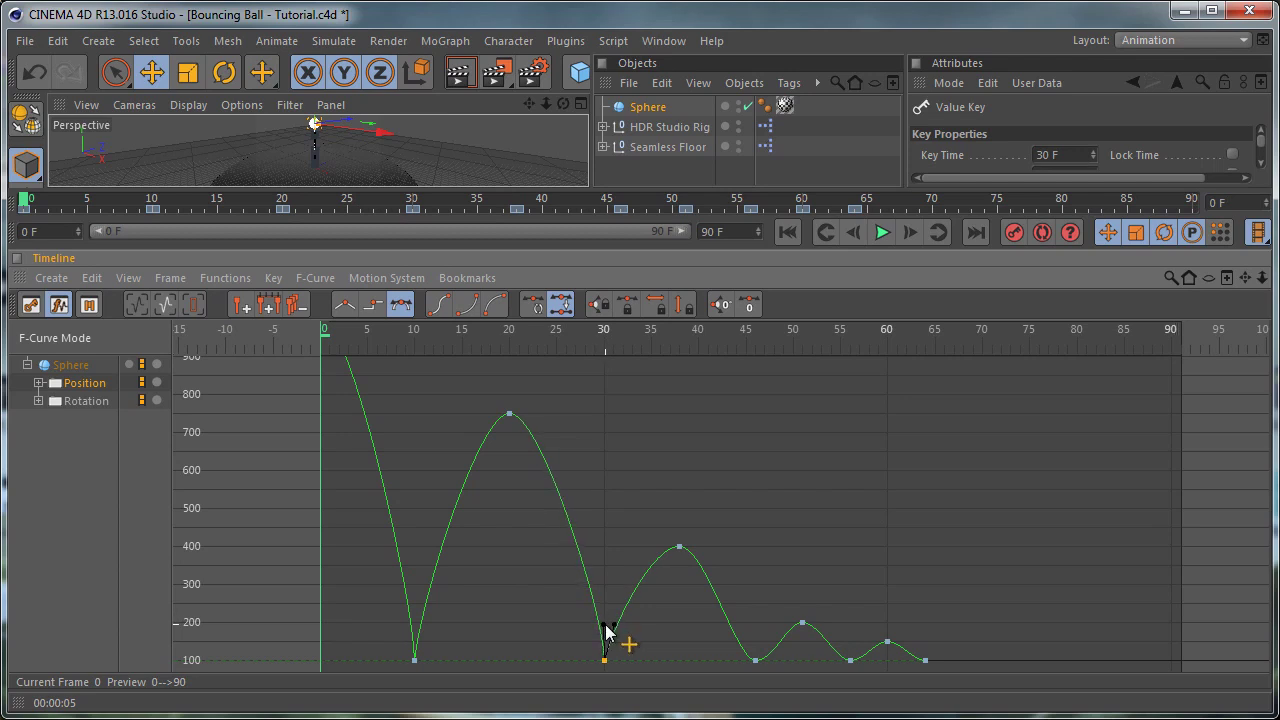
left_click_drag(605, 622, 609, 630, "shift")
Step: Break the frame 46 key's tangents and point both steeply upward for a sharp third ground contact
left_click(755, 661)
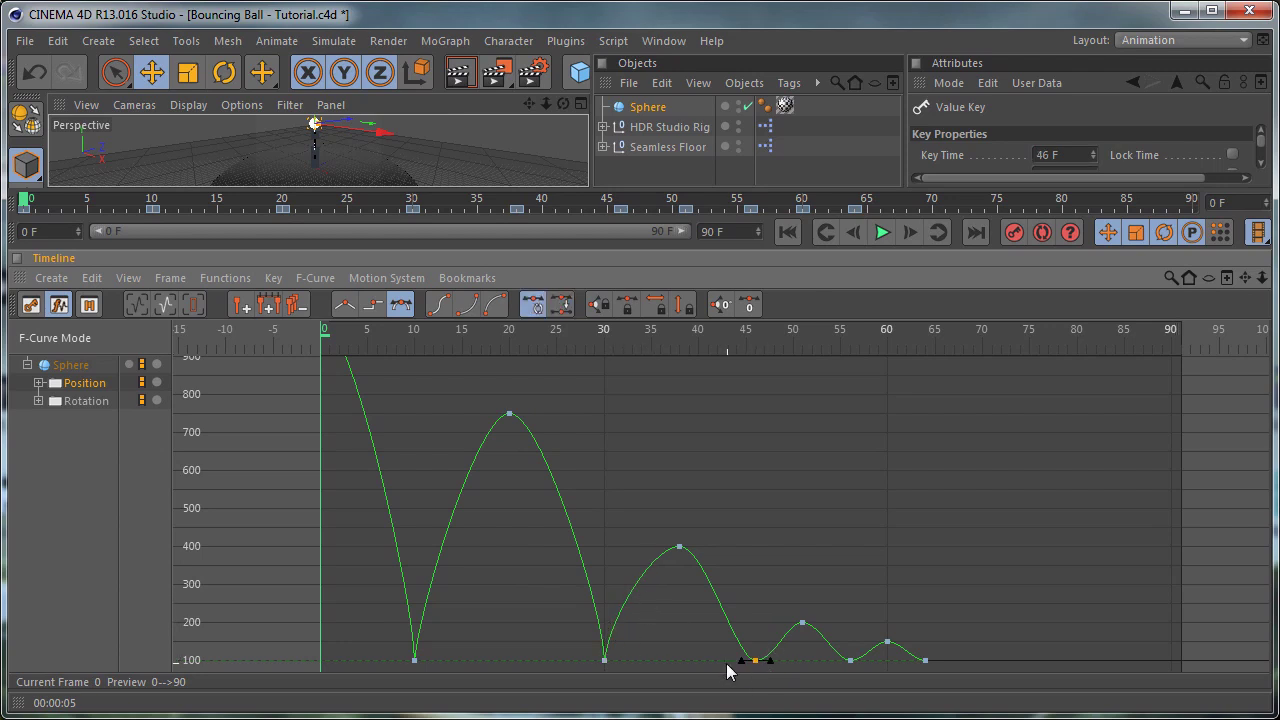
left_click_drag(741, 668, 752, 648, "shift")
right_click_drag(785, 588, 796, 510, "alt")
right_click_drag(815, 570, 836, 594, "alt")
mouse_move(828, 558)
middle_mouse_down("alt")
mouse_move(828, 524)
mouse_move(813, 543)
middle_mouse_up("alt")
left_click_drag(685, 627, 674, 598)
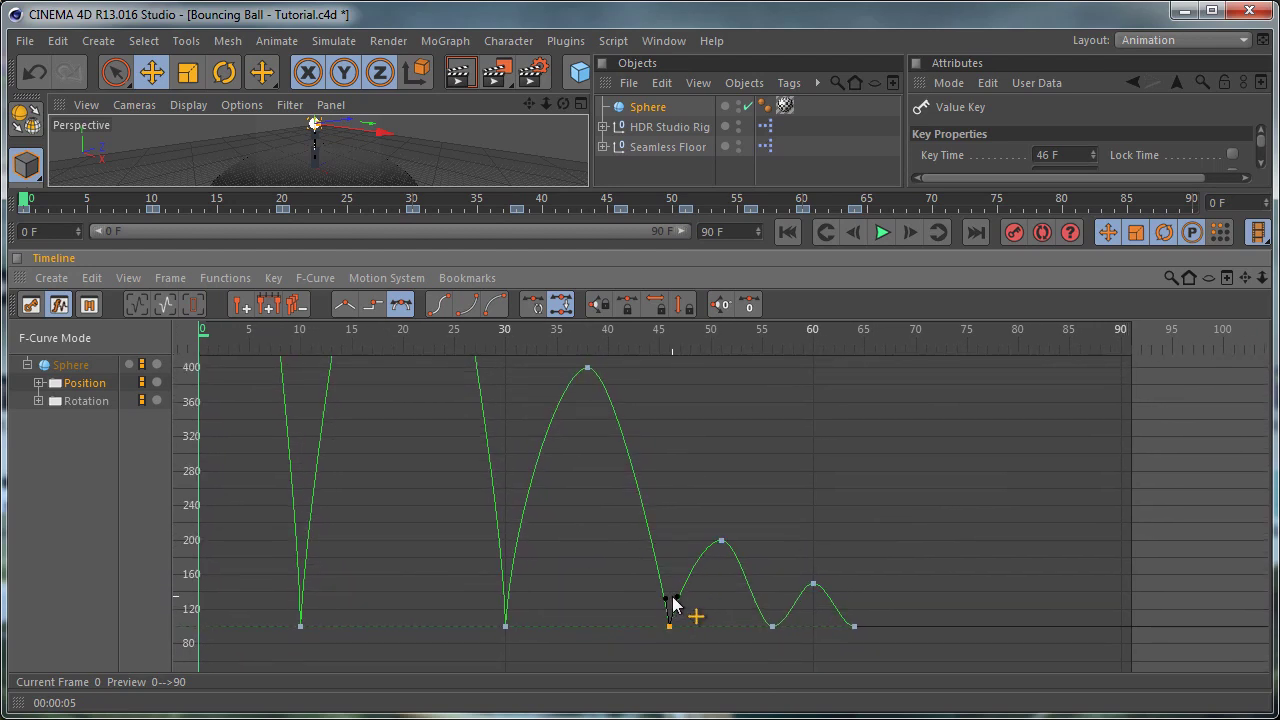
left_click_drag(666, 598, 668, 595)
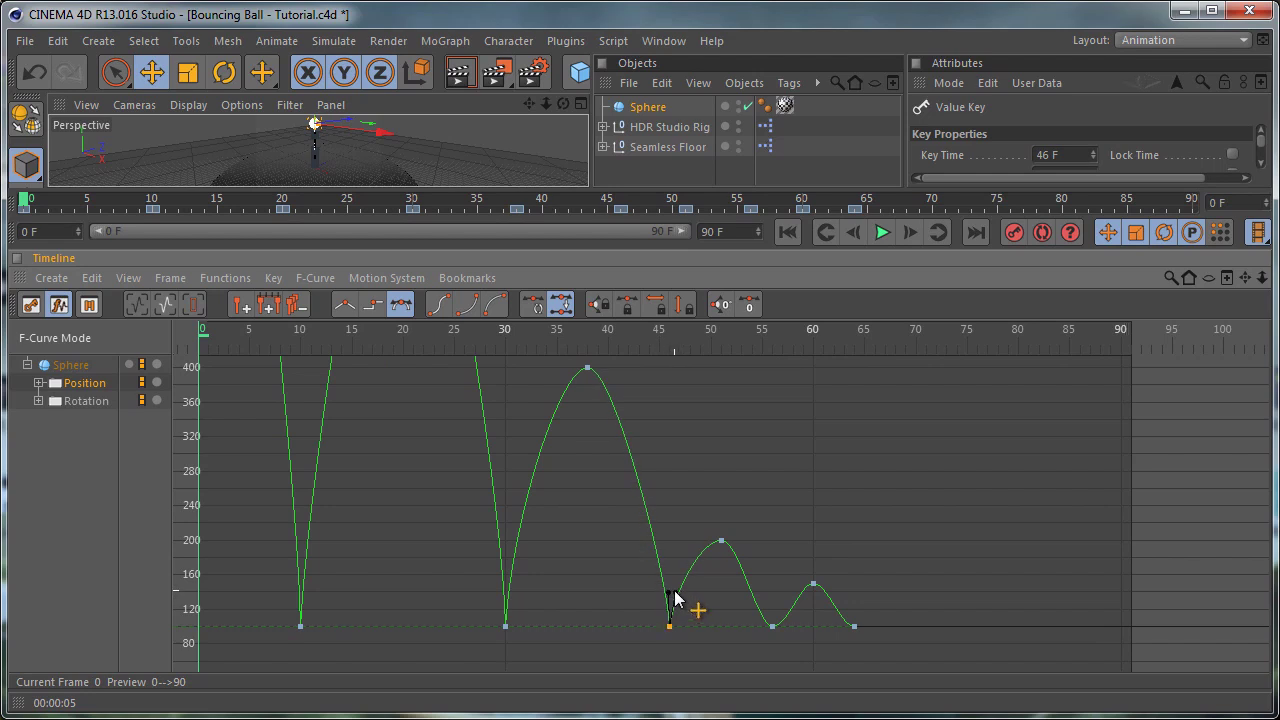
Step: Sharpen the frame 56 ground contact with upward tangents and steepen the curve's descent into the final frame 64 key
left_click(772, 626)
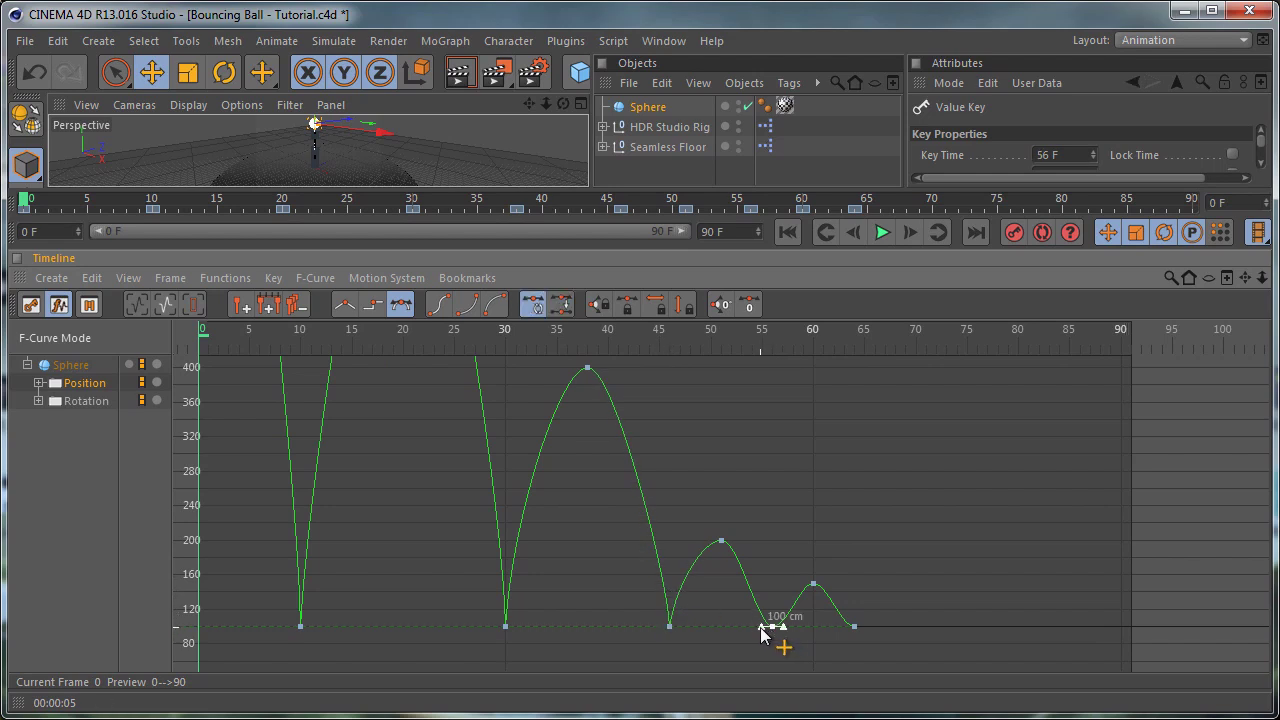
mouse_move(766, 610)
left_mouse_down("shift")
mouse_move(780, 608)
mouse_move(769, 608)
left_mouse_up("shift")
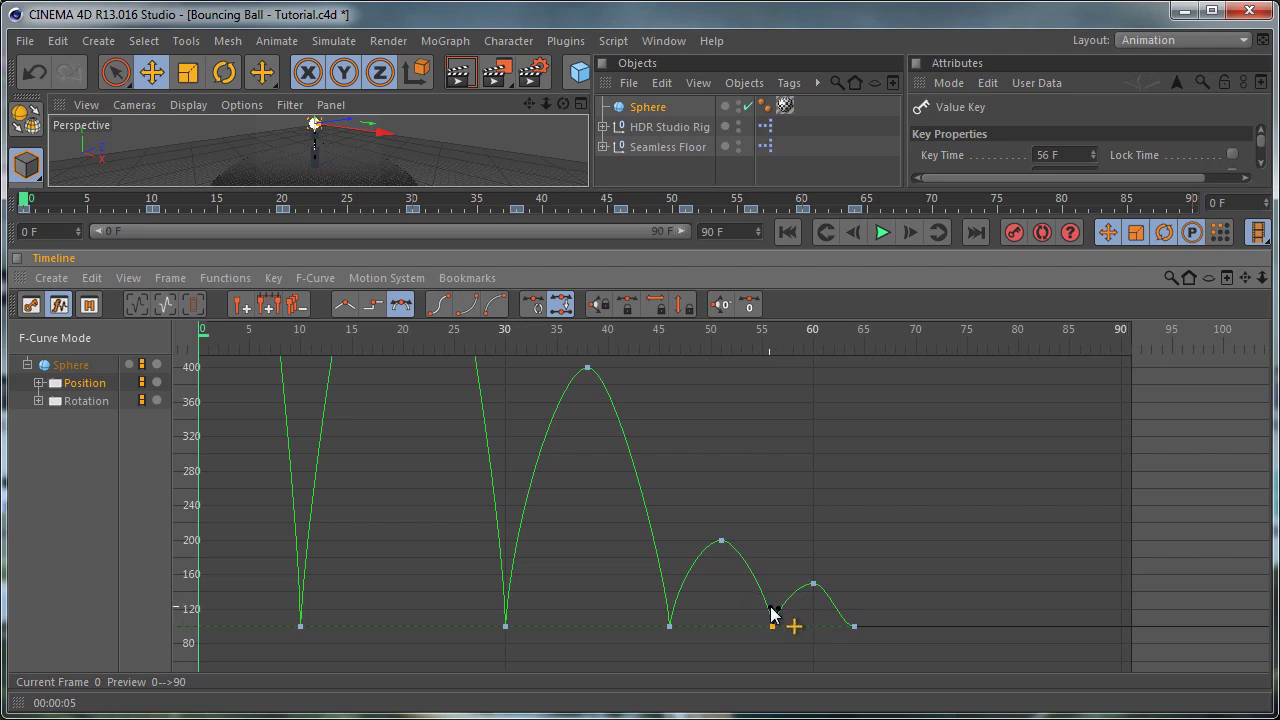
left_click(852, 626)
left_click_drag(845, 632, 856, 615)
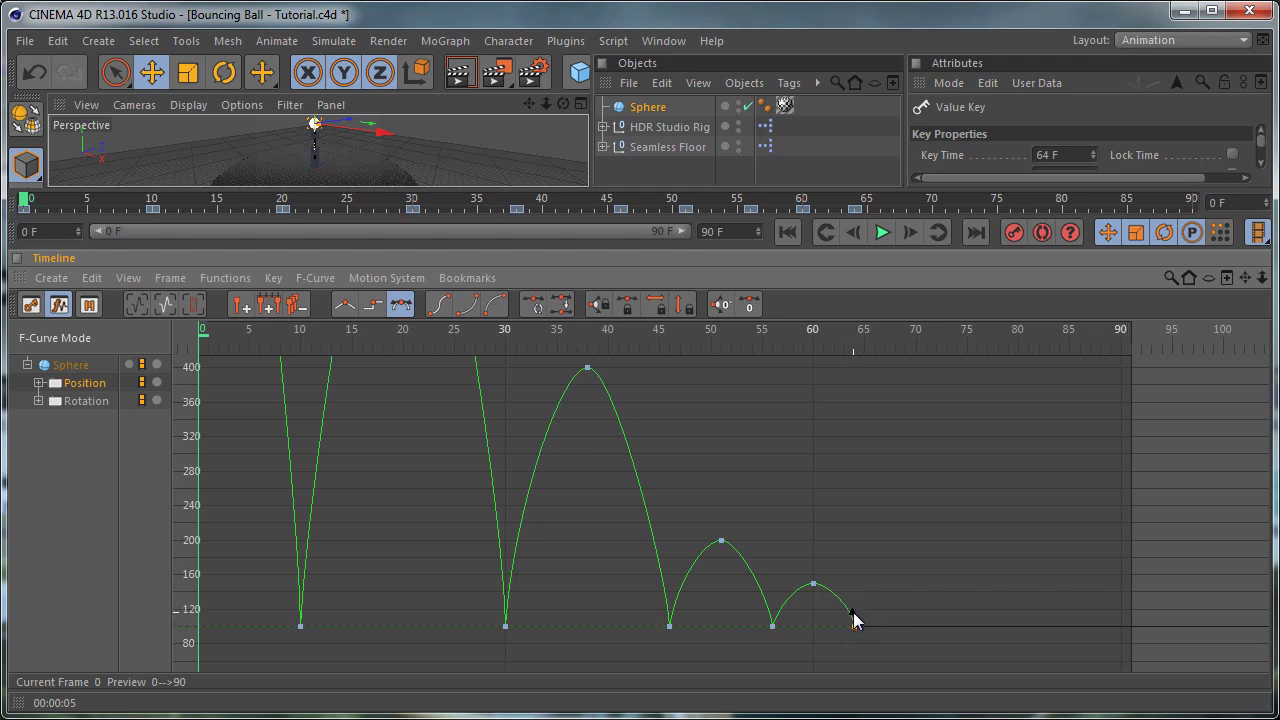
Step: Play back and scrub the reshaped bounce in an enlarged Perspective view
left_click_drag(829, 188, 875, 625)
left_click(884, 549)
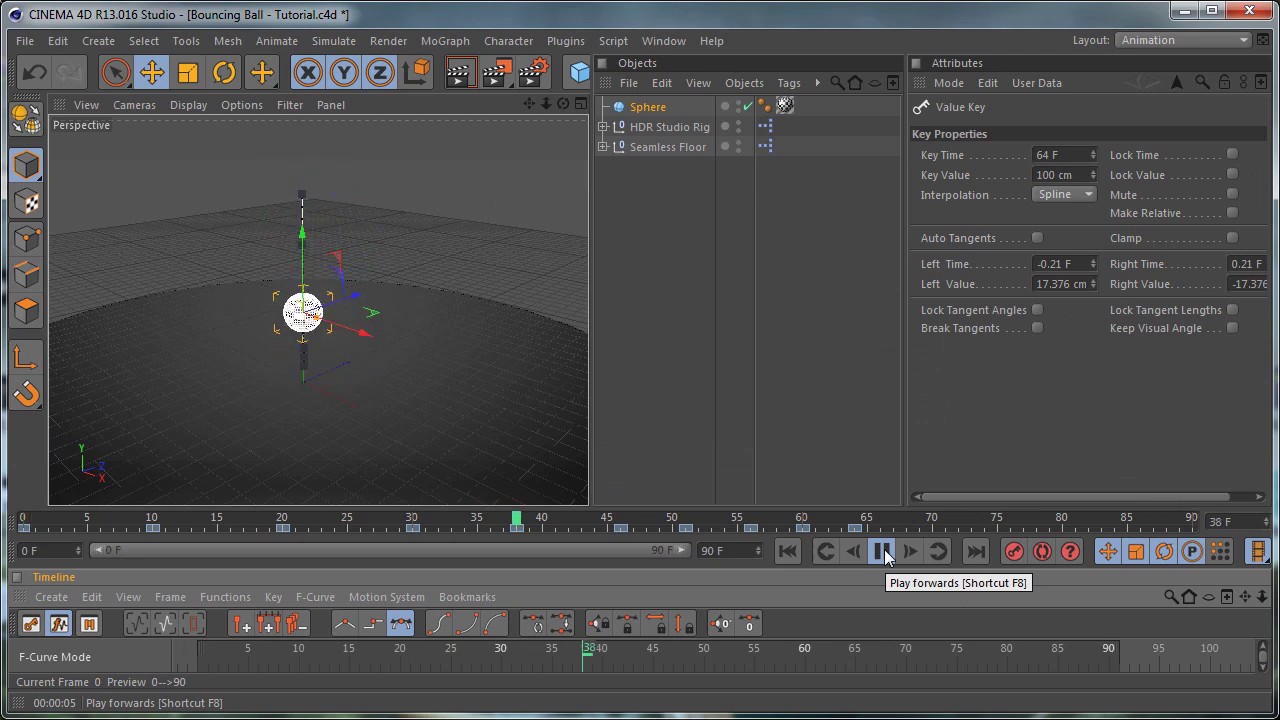
left_click(882, 551)
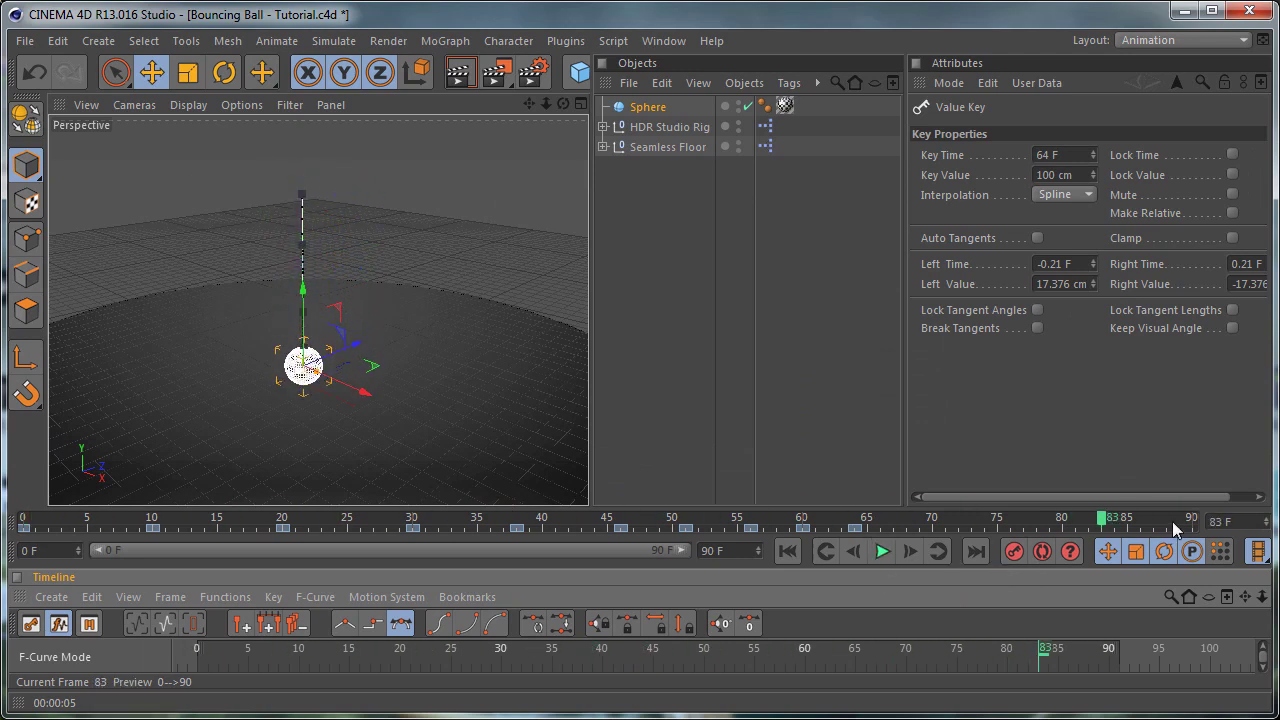
left_click_drag(1105, 522, 101, 521)
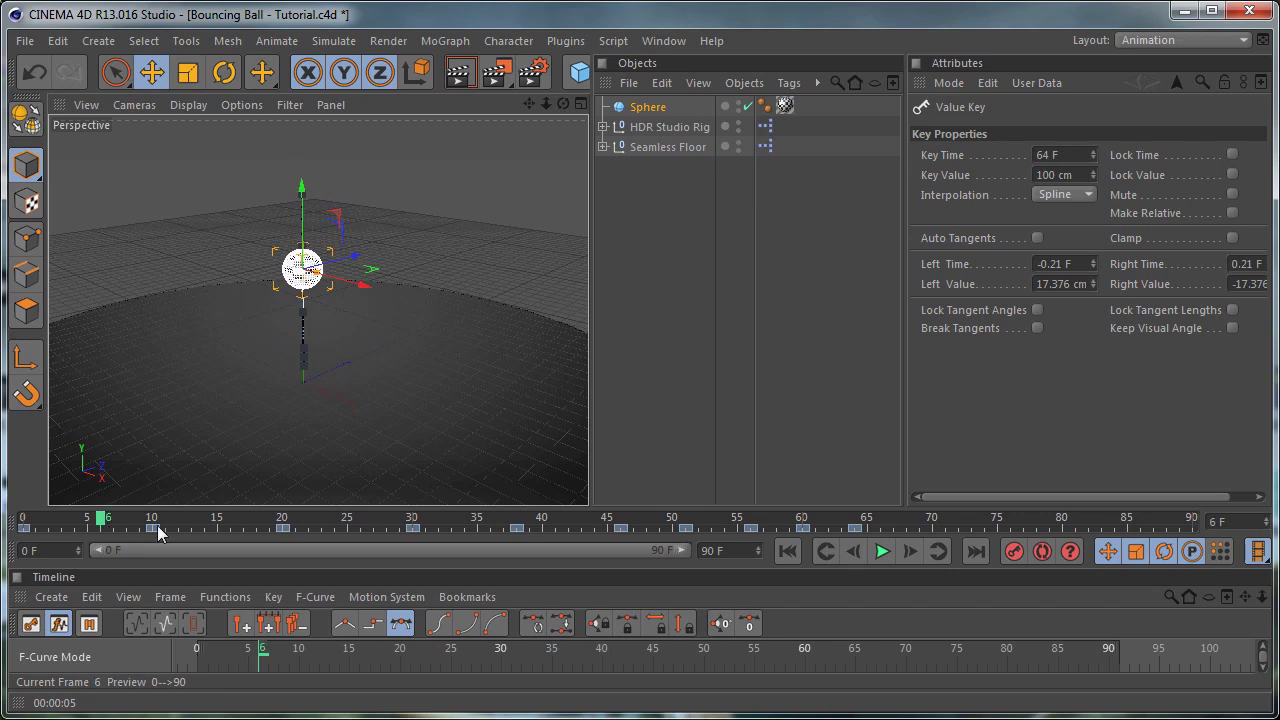
Step: Shorten the horizontal tangents of the 750 cm peak key at frame 20
left_click_drag(665, 503, 671, 72)
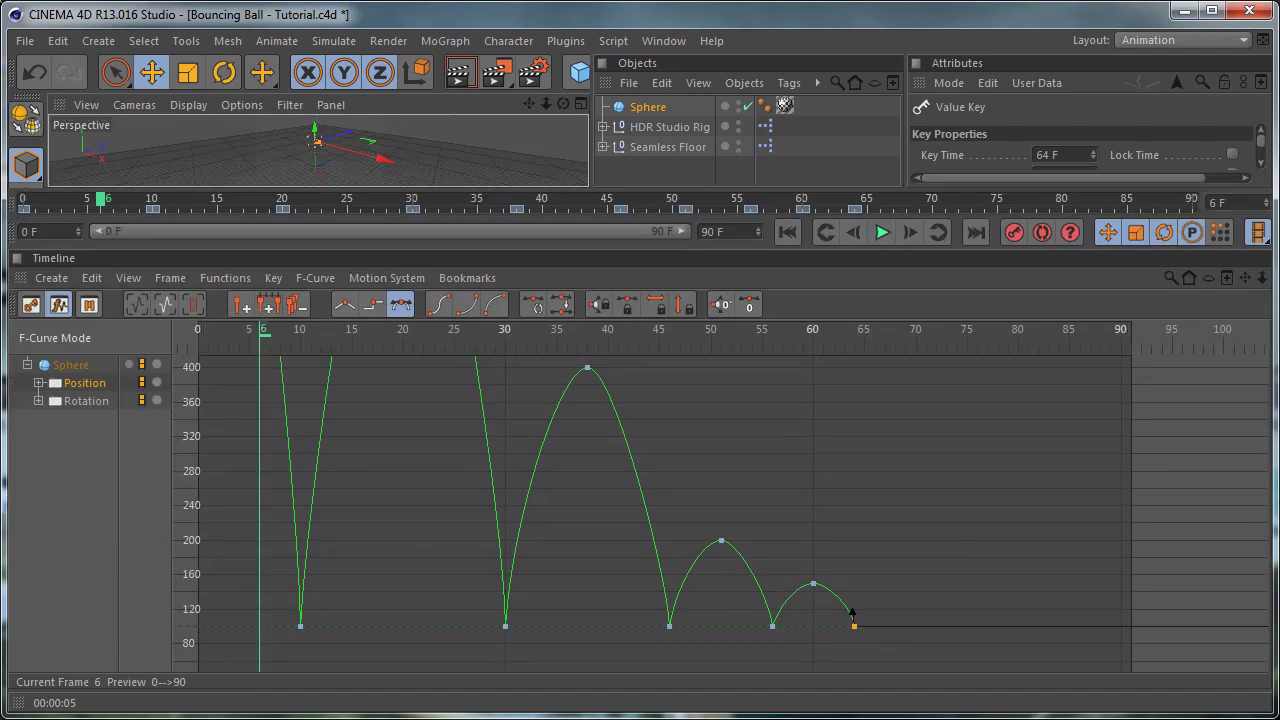
left_click(813, 583)
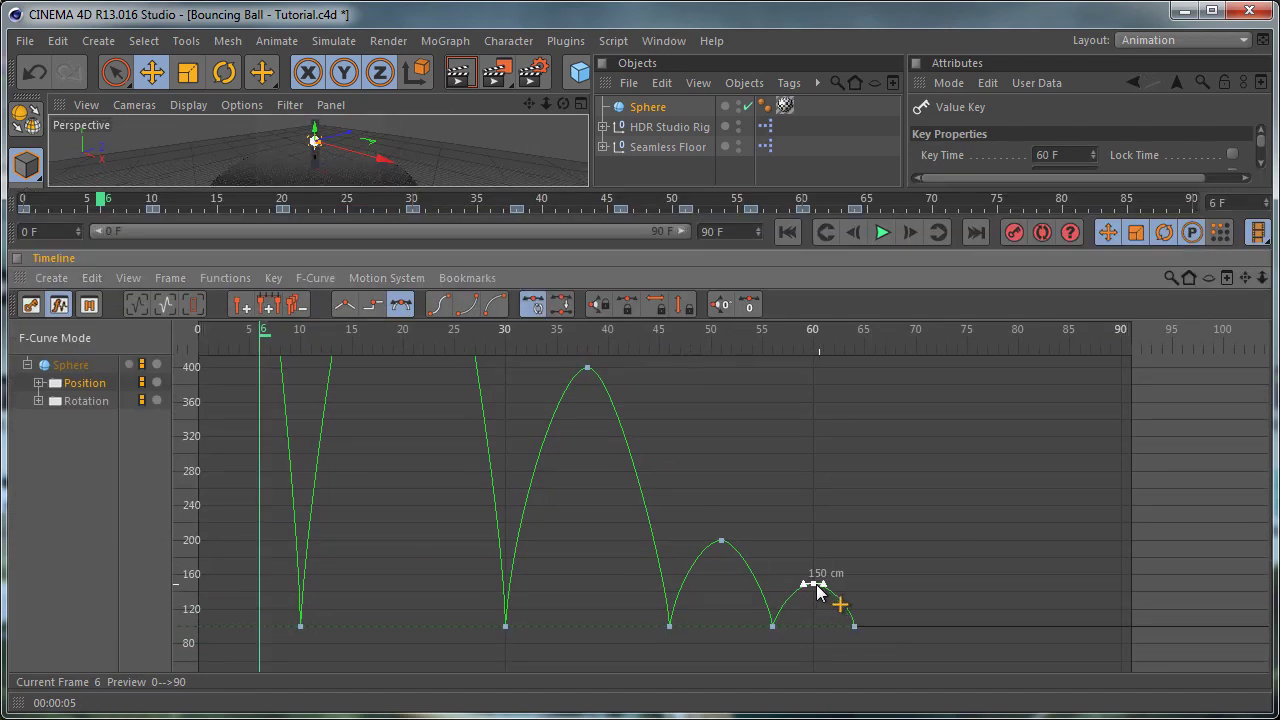
mouse_move(534, 418)
middle_mouse_down("alt")
mouse_move(678, 530)
mouse_move(704, 636)
middle_mouse_up("alt")
middle_click_drag(551, 440, 560, 657, "alt")
mouse_move(584, 505)
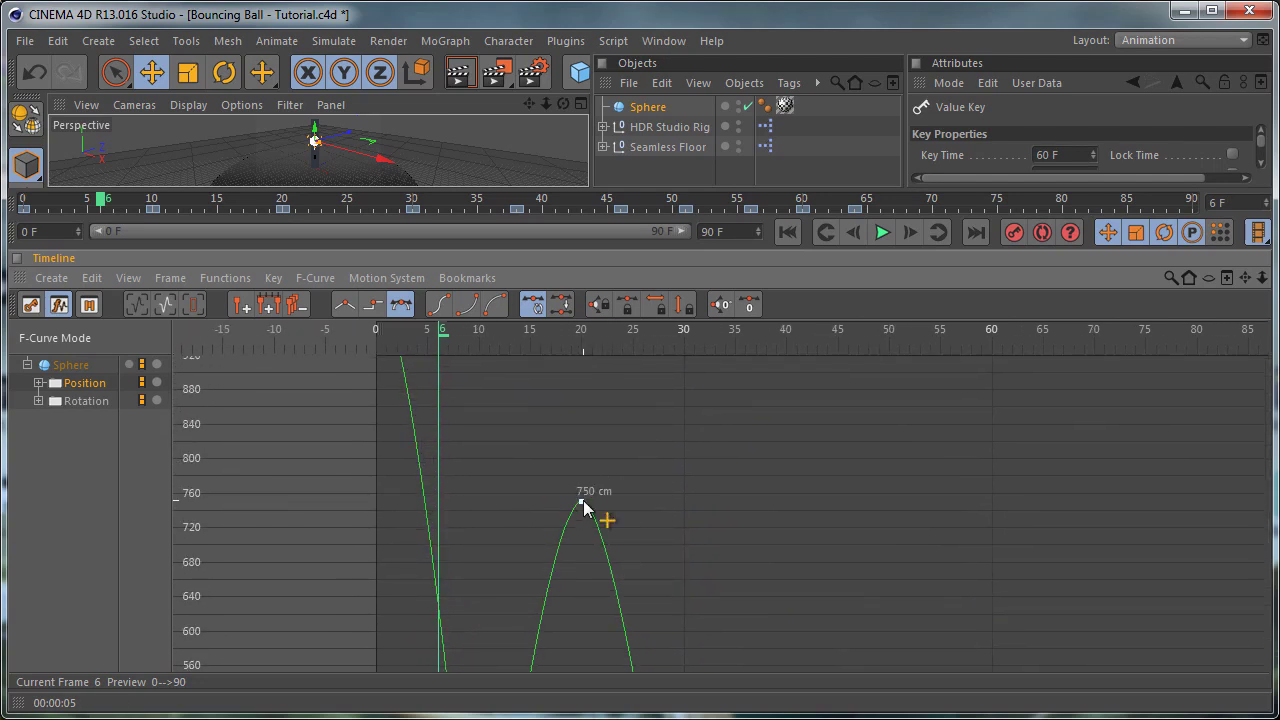
left_click_drag(556, 501, 561, 502)
Step: Shorten the frame 38 peak key's horizontal tangents to about 1.8 frames on each side
key("h")
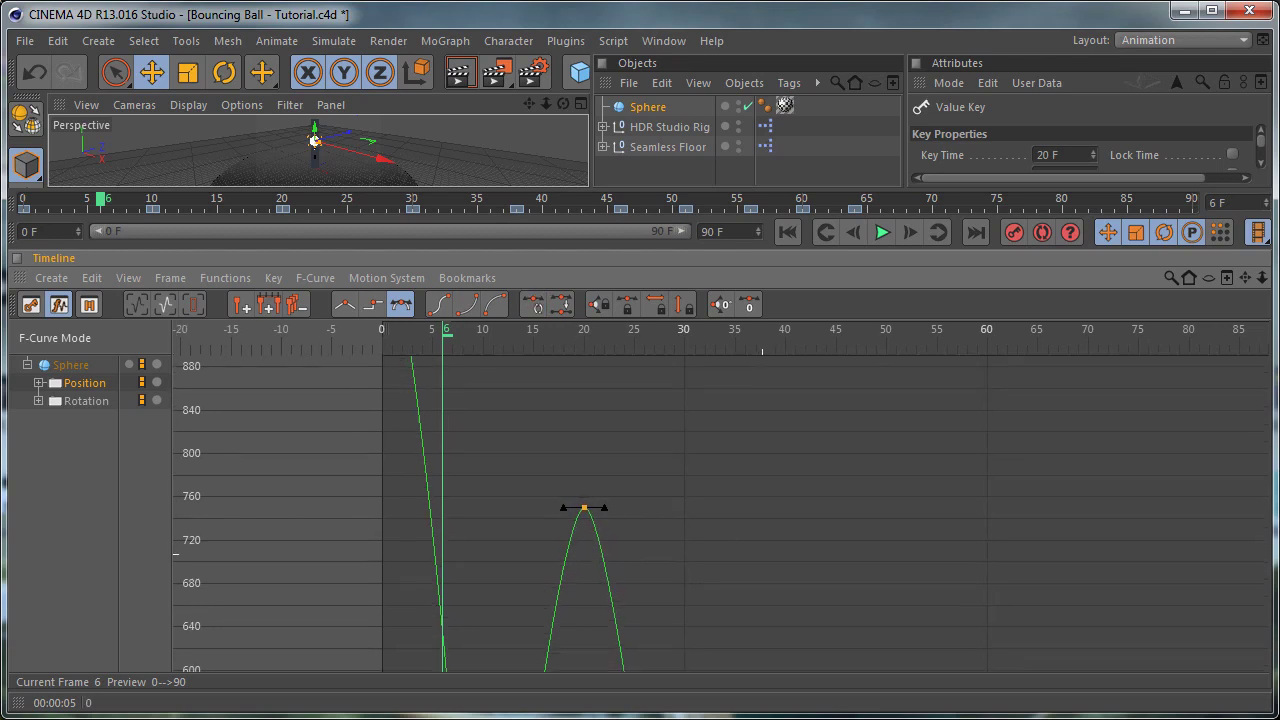
left_click(765, 541)
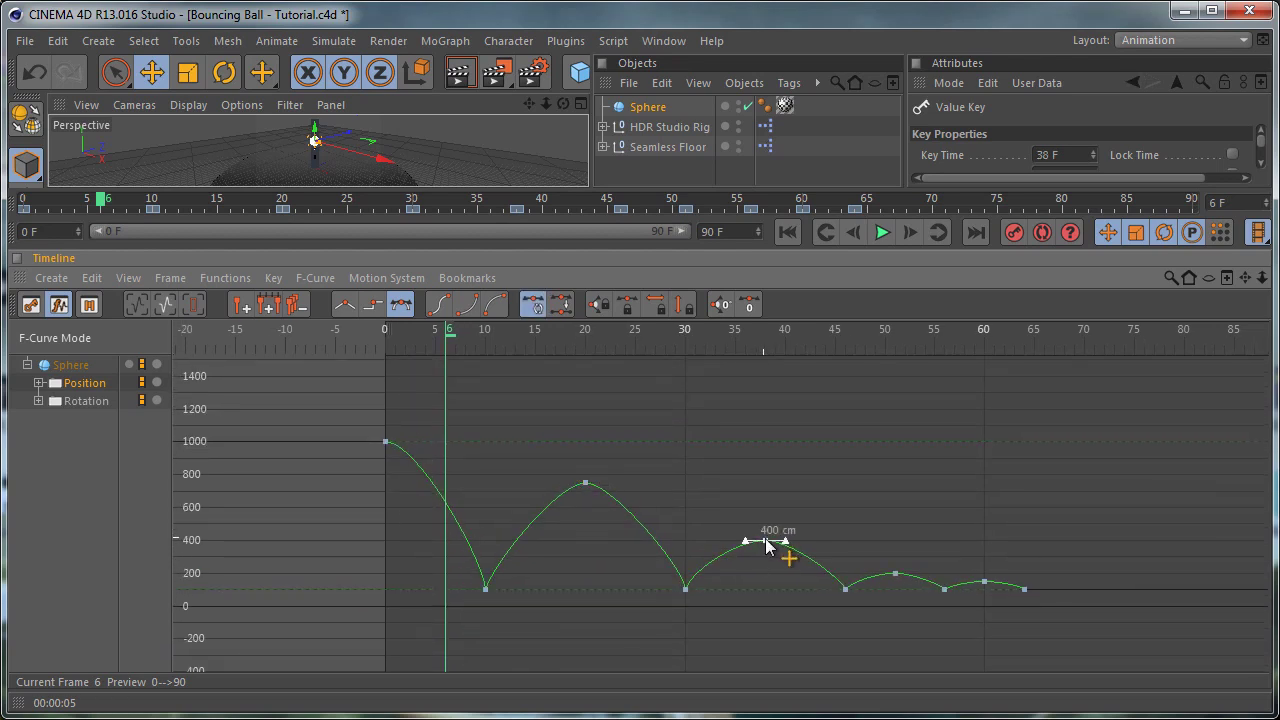
middle_click_drag(859, 477, 836, 272, "alt")
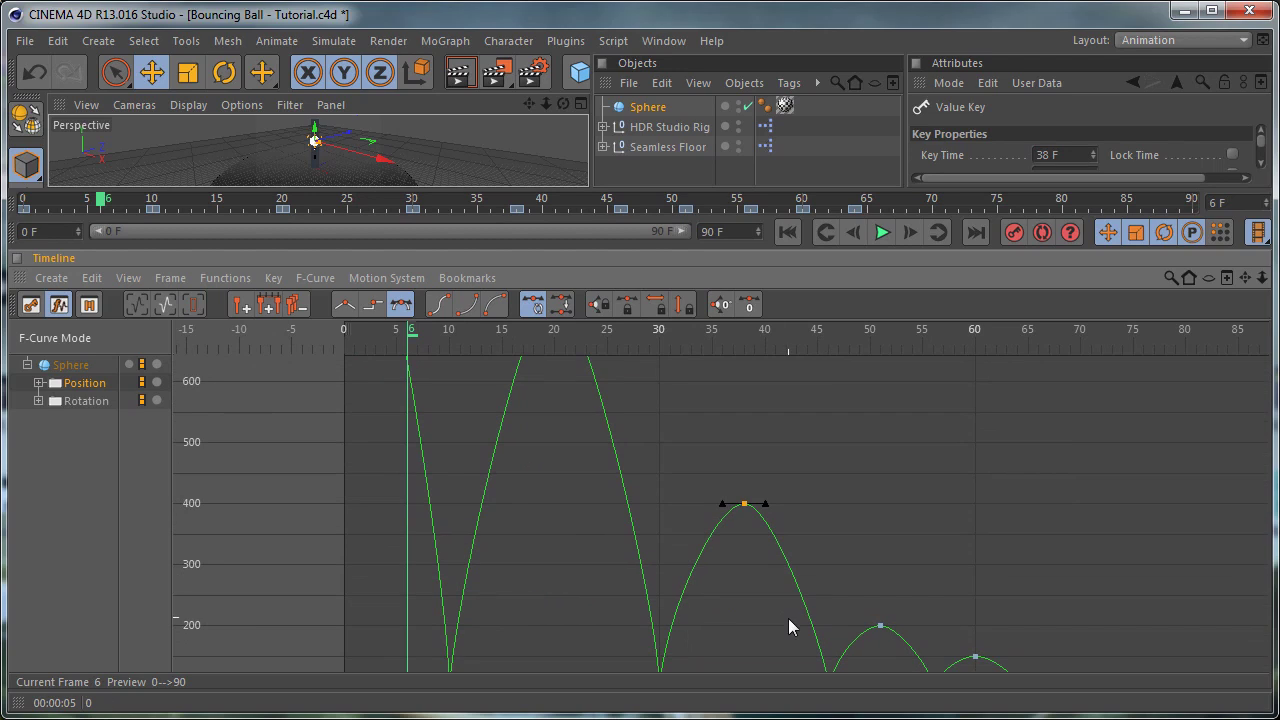
left_click(724, 508)
left_click_drag(767, 506, 764, 504)
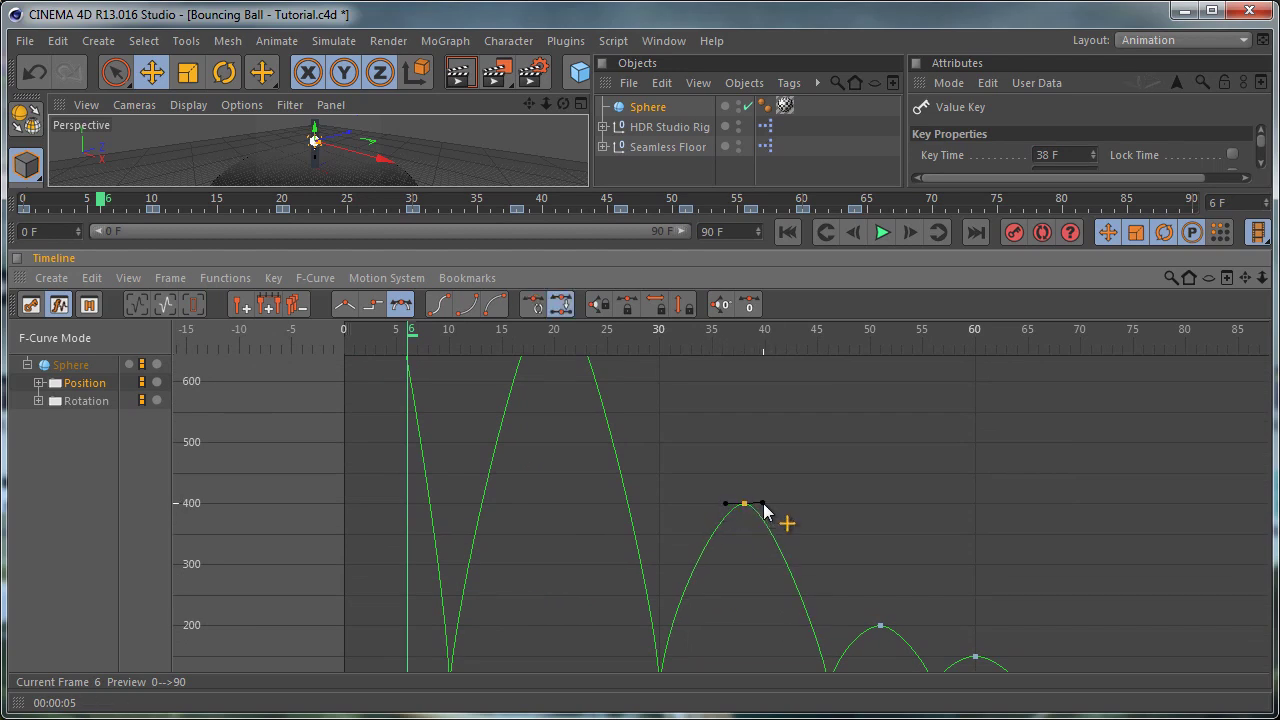
Step: Play back the bounce in the enlarged Perspective view to check the adjusted peaks, then stop playback
left_click_drag(790, 190, 790, 508)
left_click(882, 232)
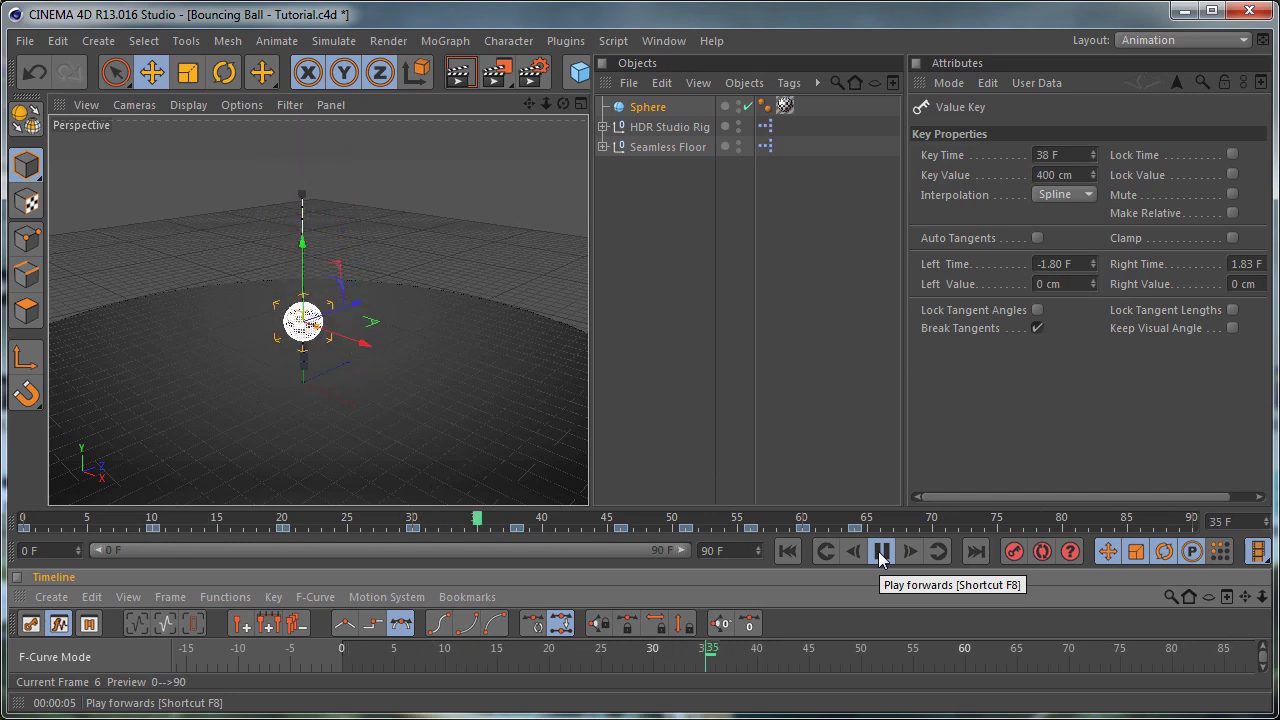
left_click(882, 552)
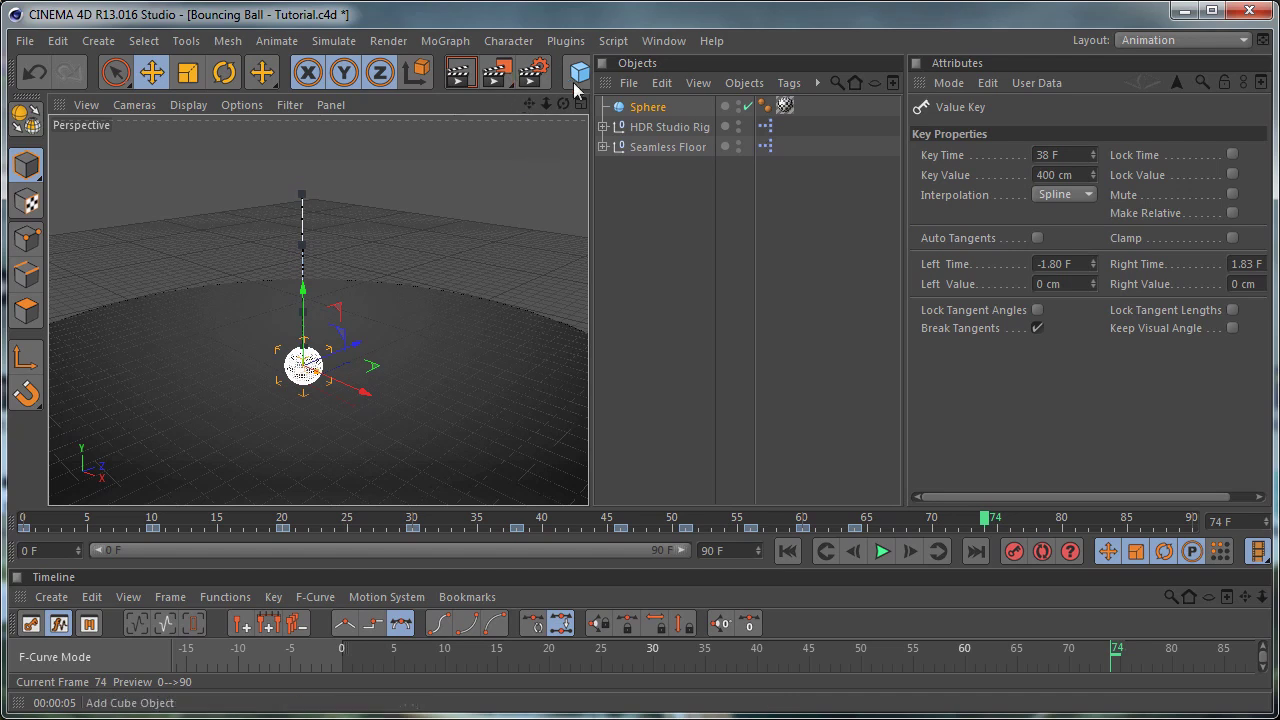
Step: Add a Squash & Stretch deformer to the scene
left_click_drag(588, 84, 821, 84)
left_click(725, 72)
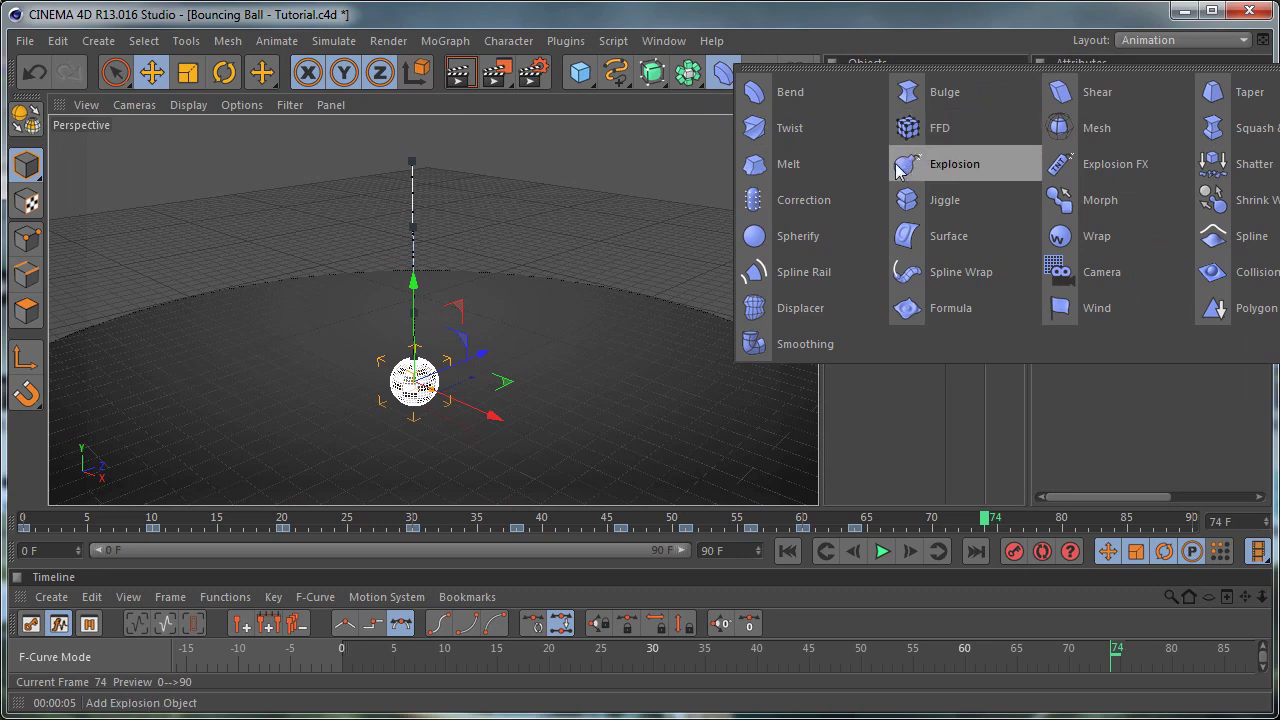
left_click(1255, 128)
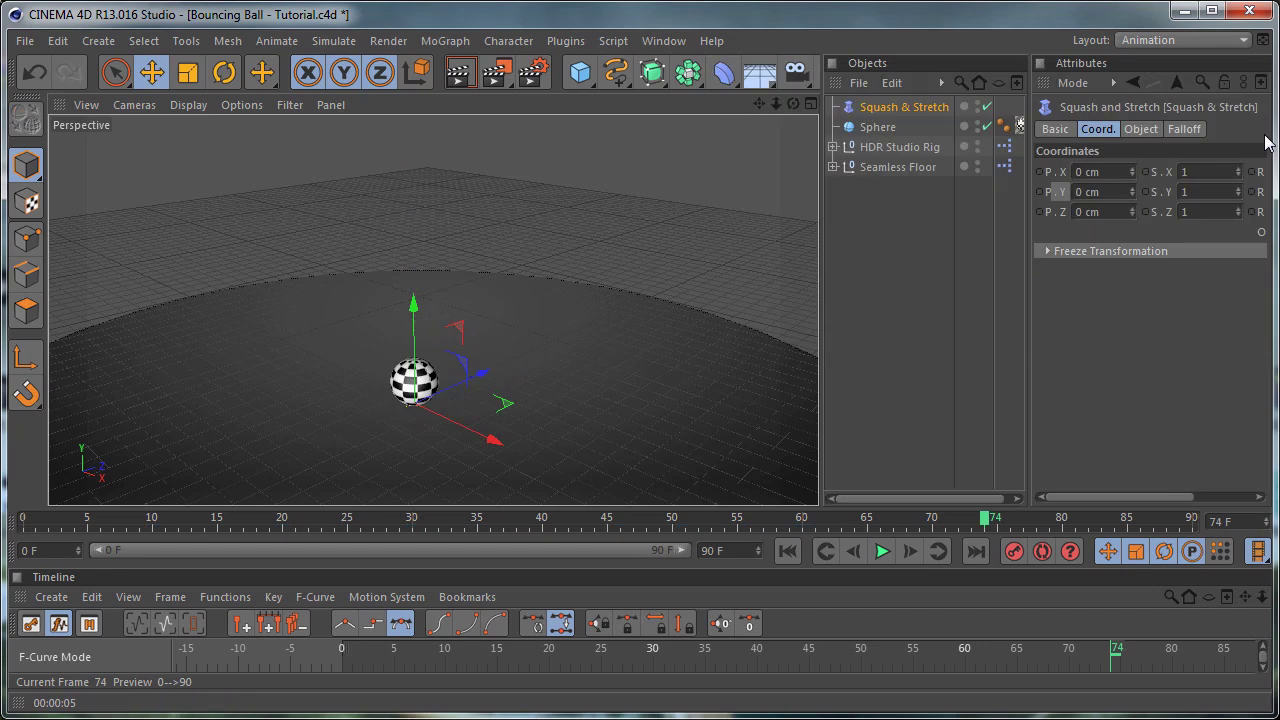
mouse_move(886, 108)
left_mouse_down()
mouse_move(890, 135)
mouse_move(891, 100)
left_mouse_up()
Step: At frame 10, make the Squash & Stretch deformer a child of the sphere and open its falloff settings
left_click_drag(988, 524, 57, 524)
left_click(152, 530)
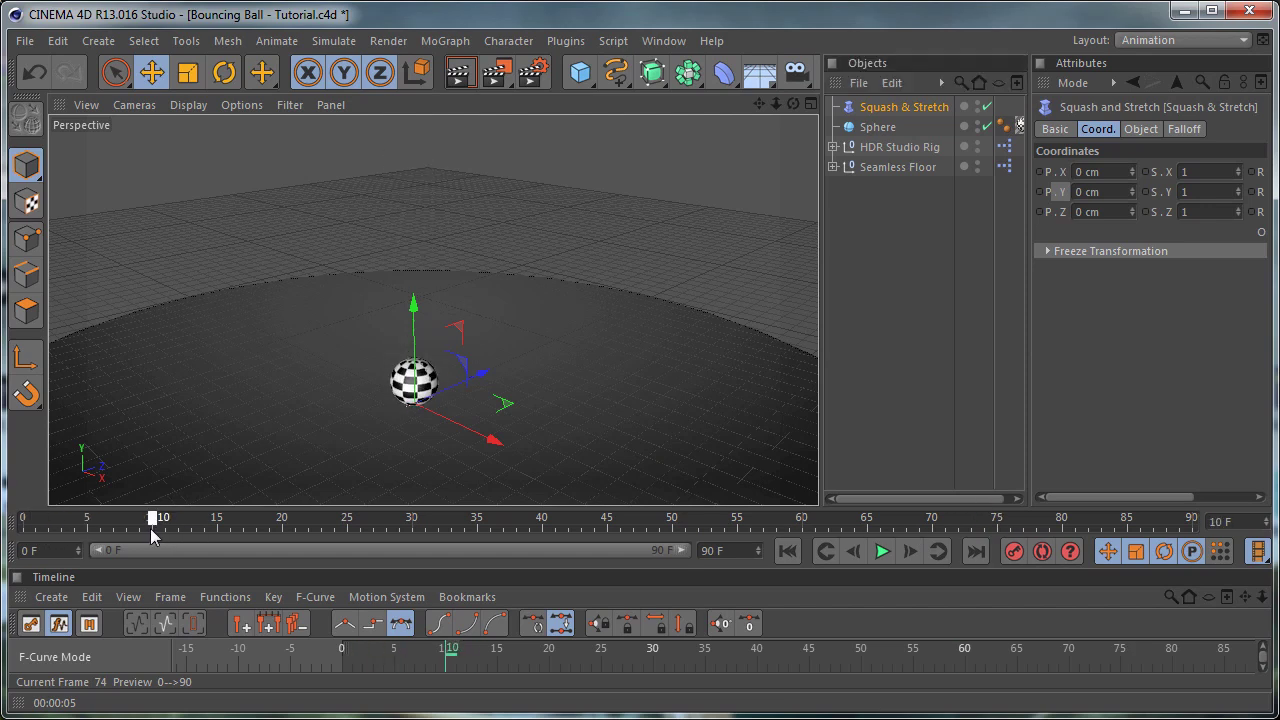
left_click_drag(893, 107, 895, 133)
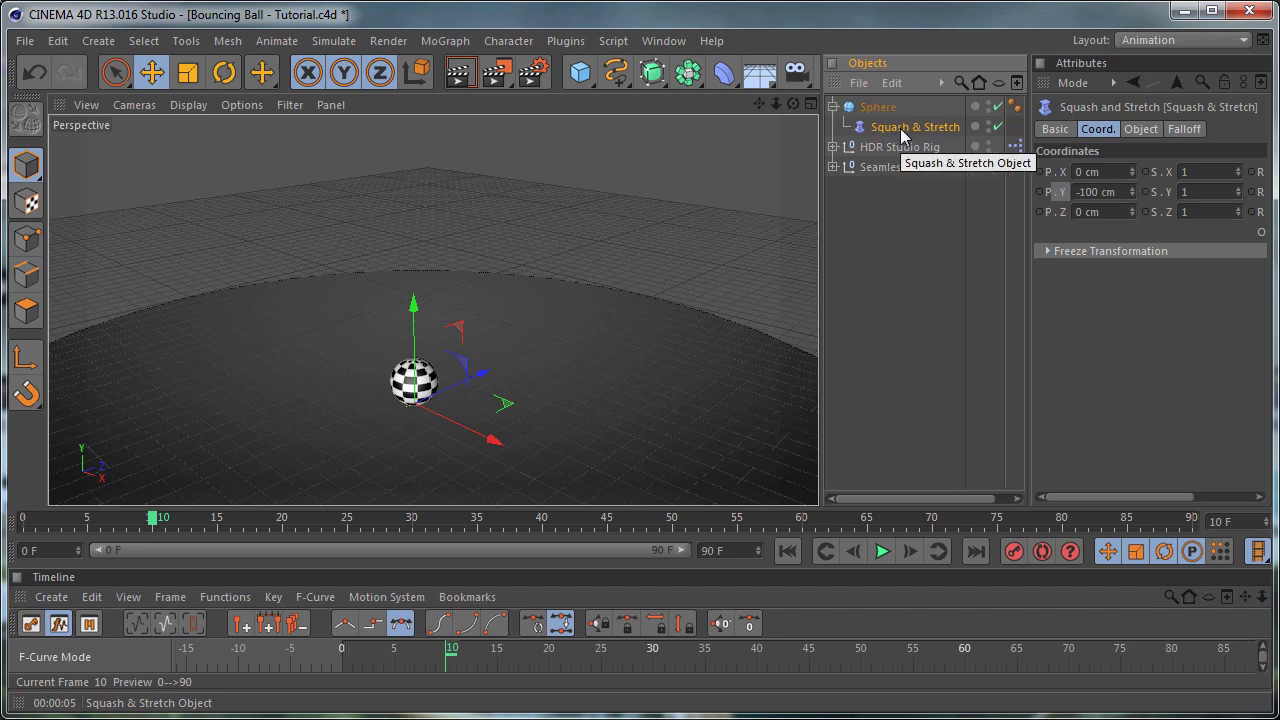
left_click_drag(818, 133, 729, 134)
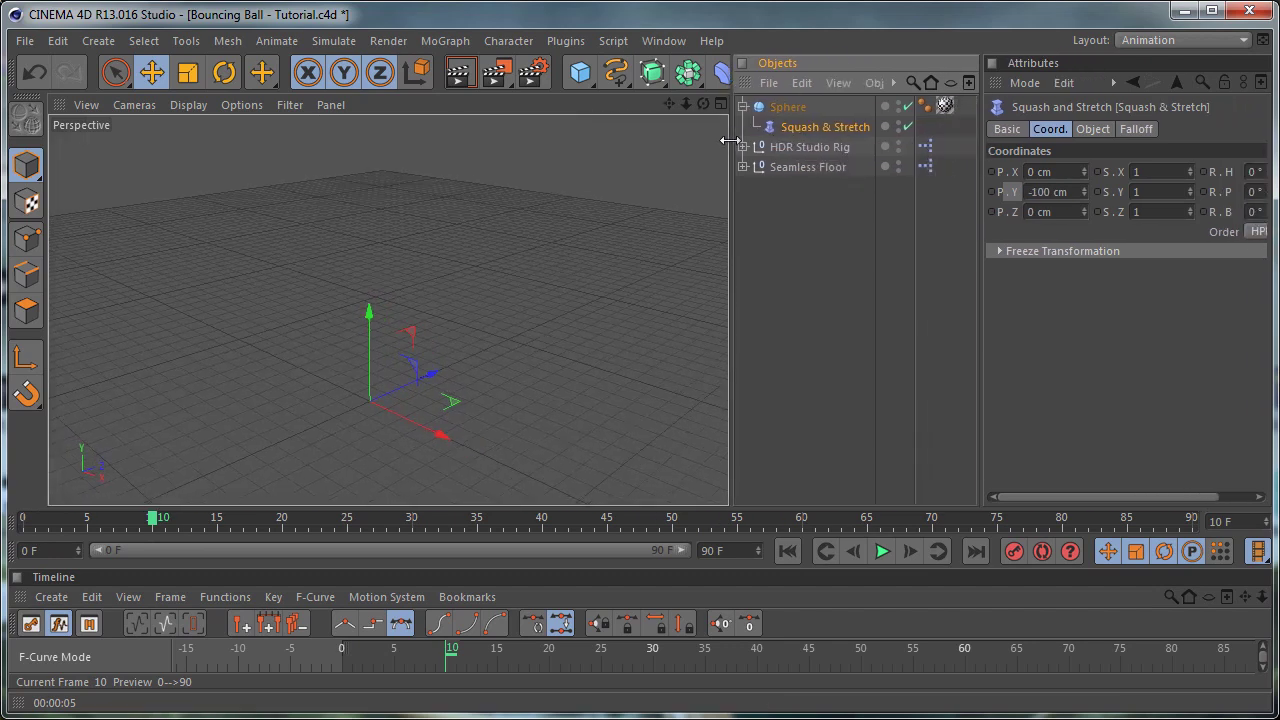
left_click(1137, 130)
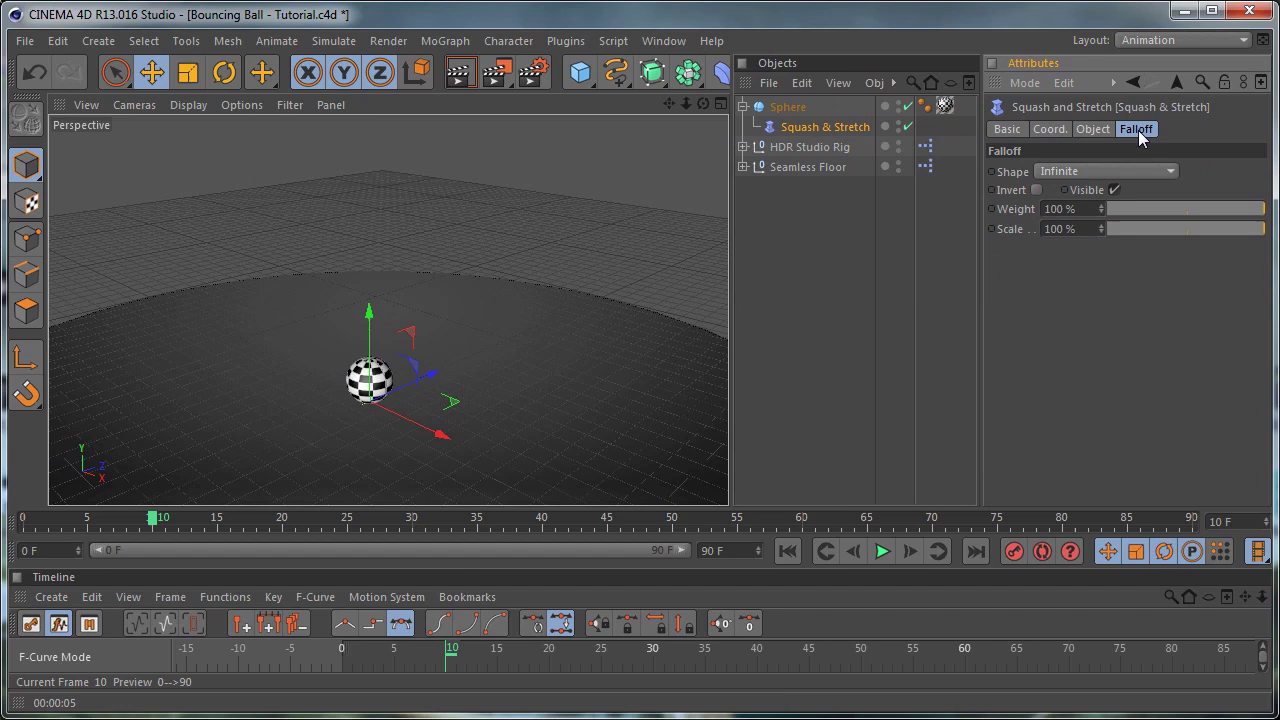
Step: Set the Squash & Stretch deformer's falloff shape to Box and its Y position to 0 cm
left_click(1092, 172)
left_click(1098, 210)
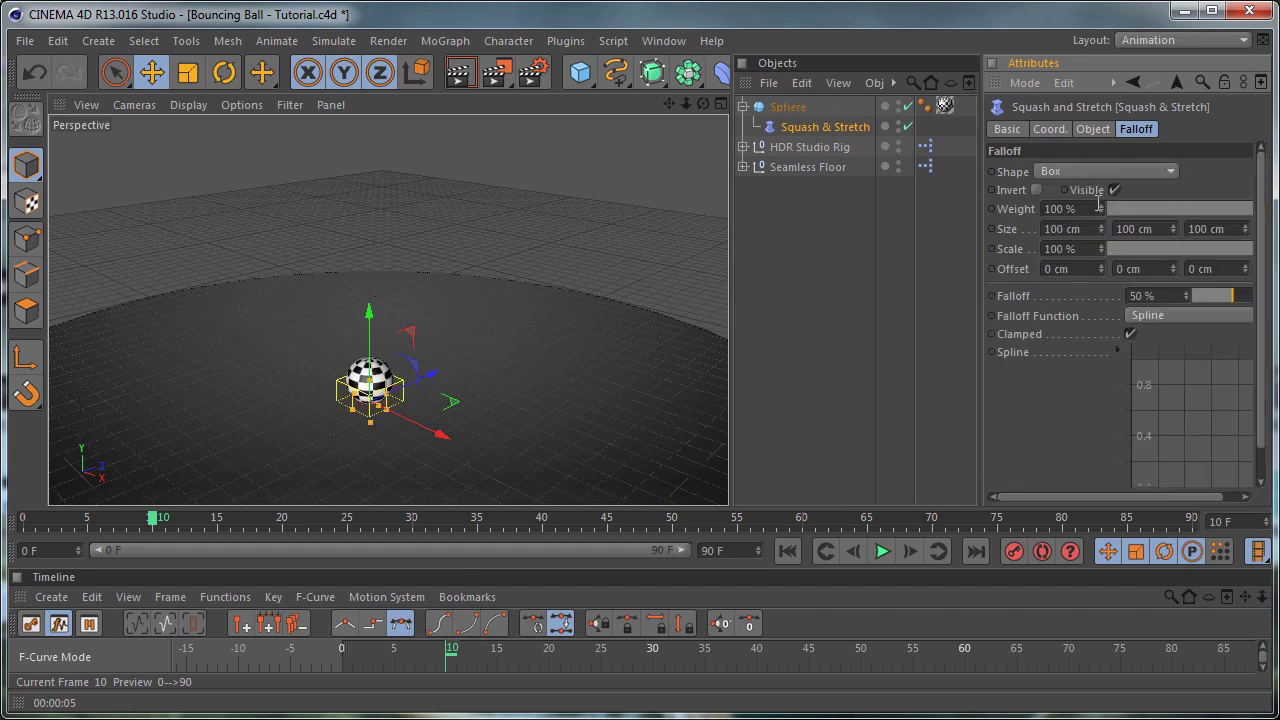
left_click(1051, 130)
double_click(1069, 191)
type("0")
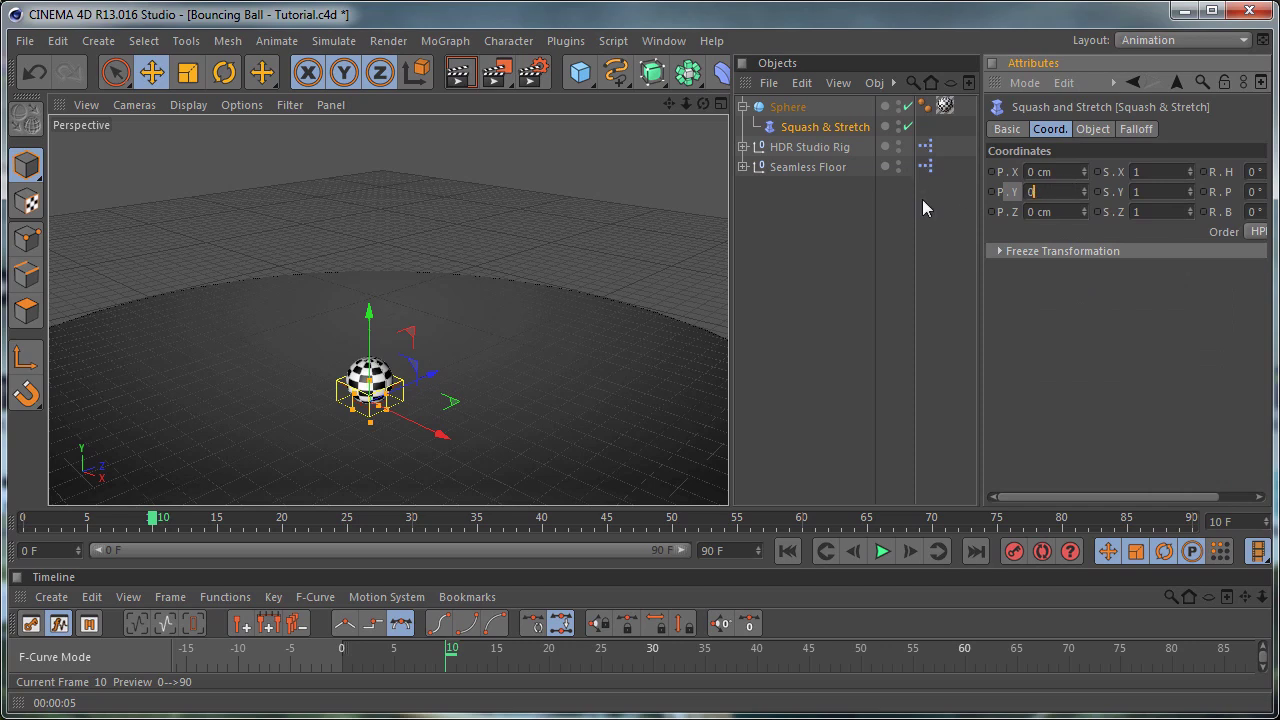
key("Return")
Step: Size the deformer's Box falloff to 200 cm on all three axes and reduce its Falloff percentage
left_click(1130, 130)
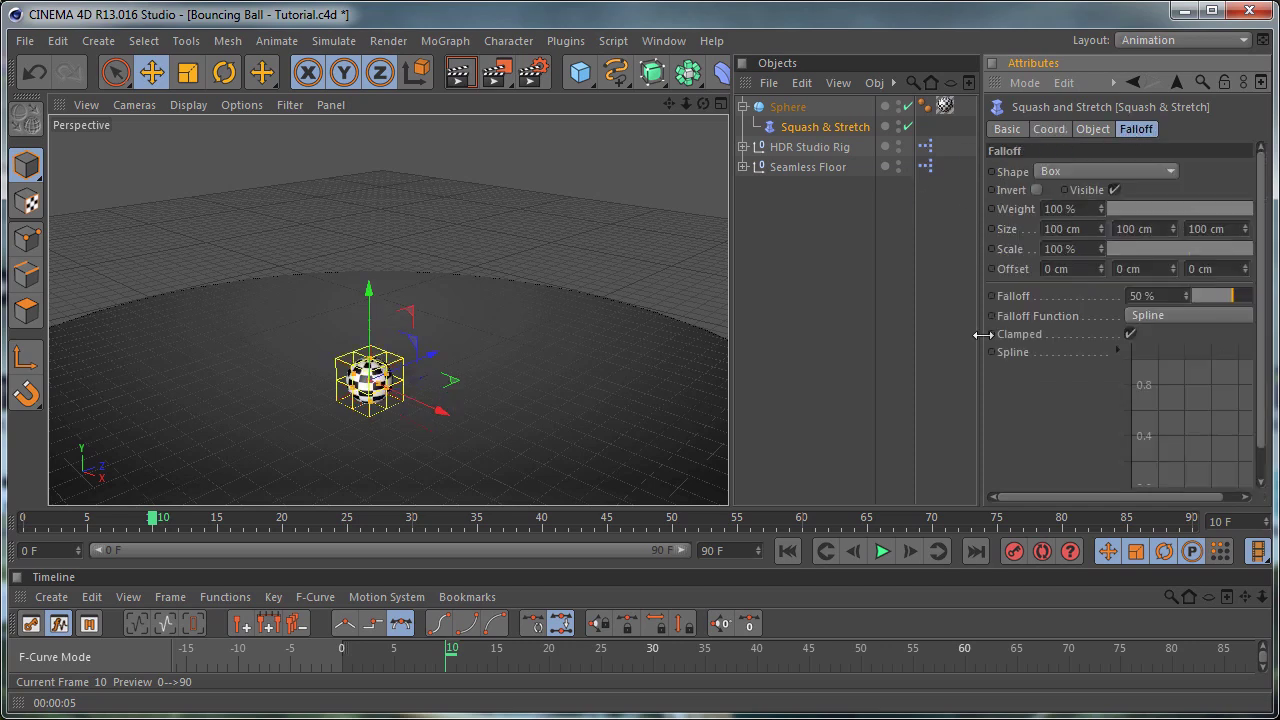
double_click(1073, 228)
type("200")
key("Return")
double_click(1122, 229)
type("200")
key("Return")
double_click(1200, 228)
type("200")
key("Return")
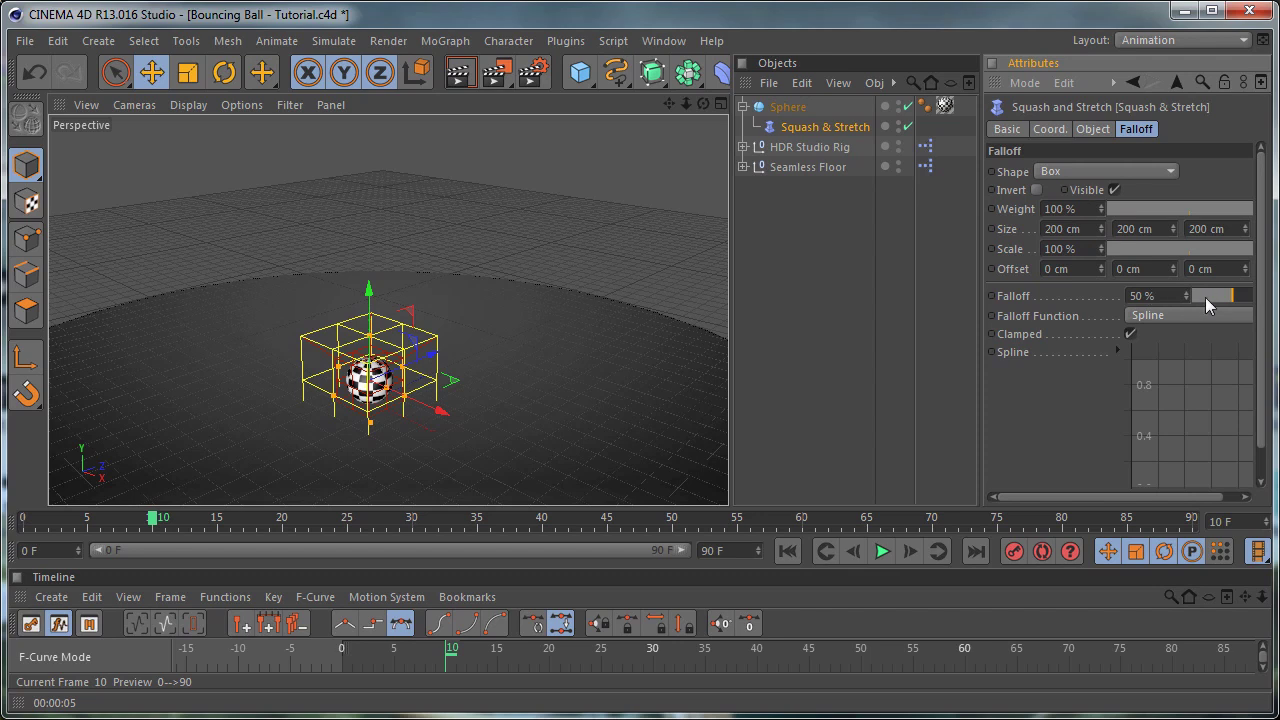
left_click_drag(1226, 298, 1193, 302)
Step: Test the deformer's Factor on the sphere, and return it to 100 %
left_click(1094, 129)
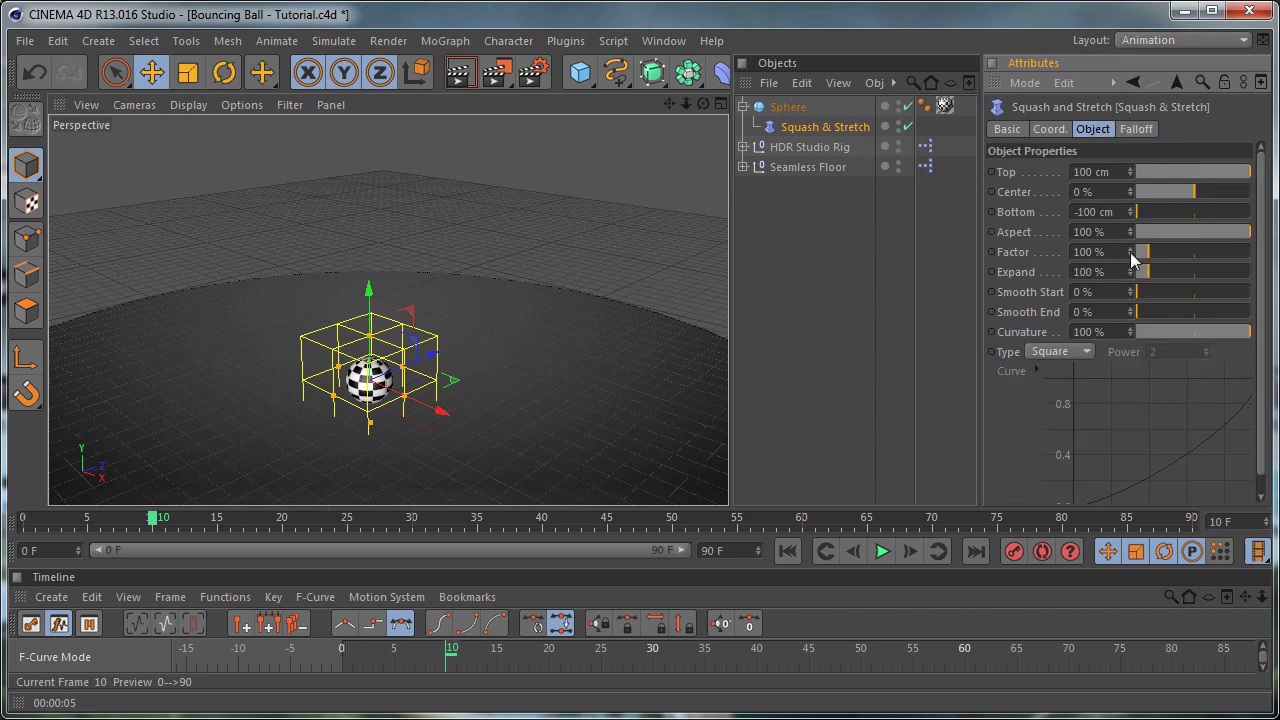
left_click_drag(1148, 254, 911, 253)
type("1")
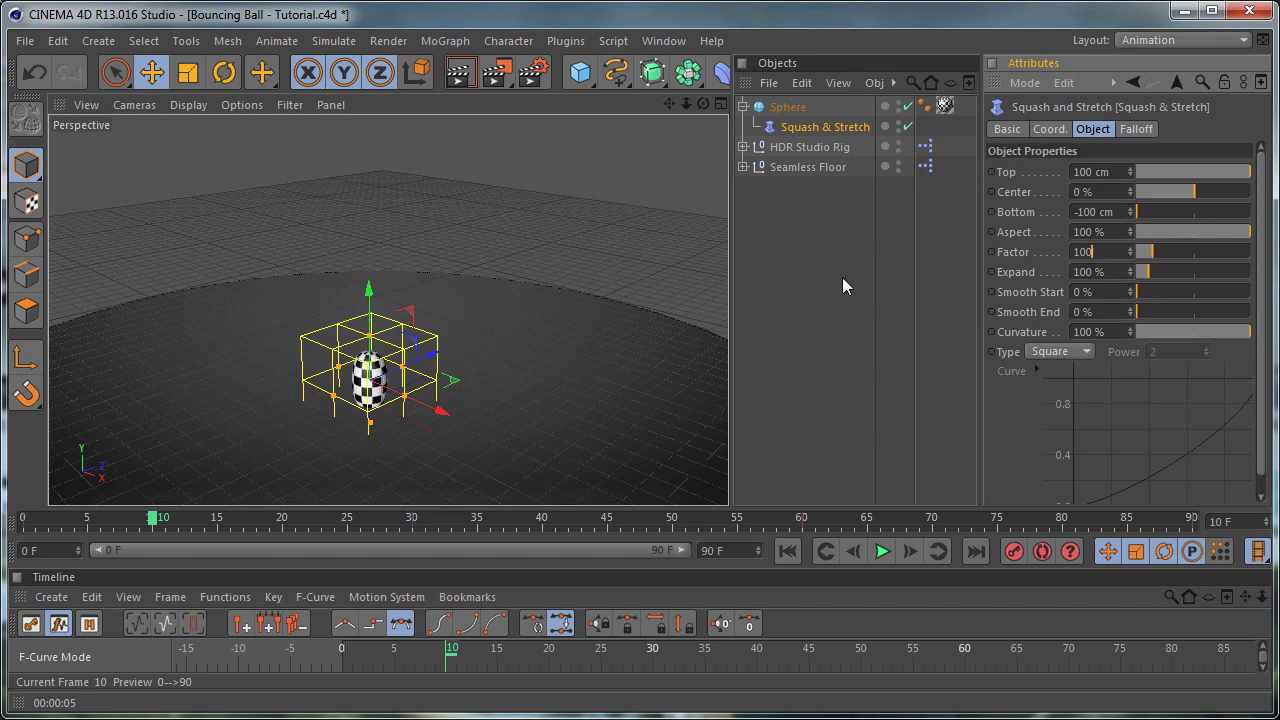
type("00")
key("Return")
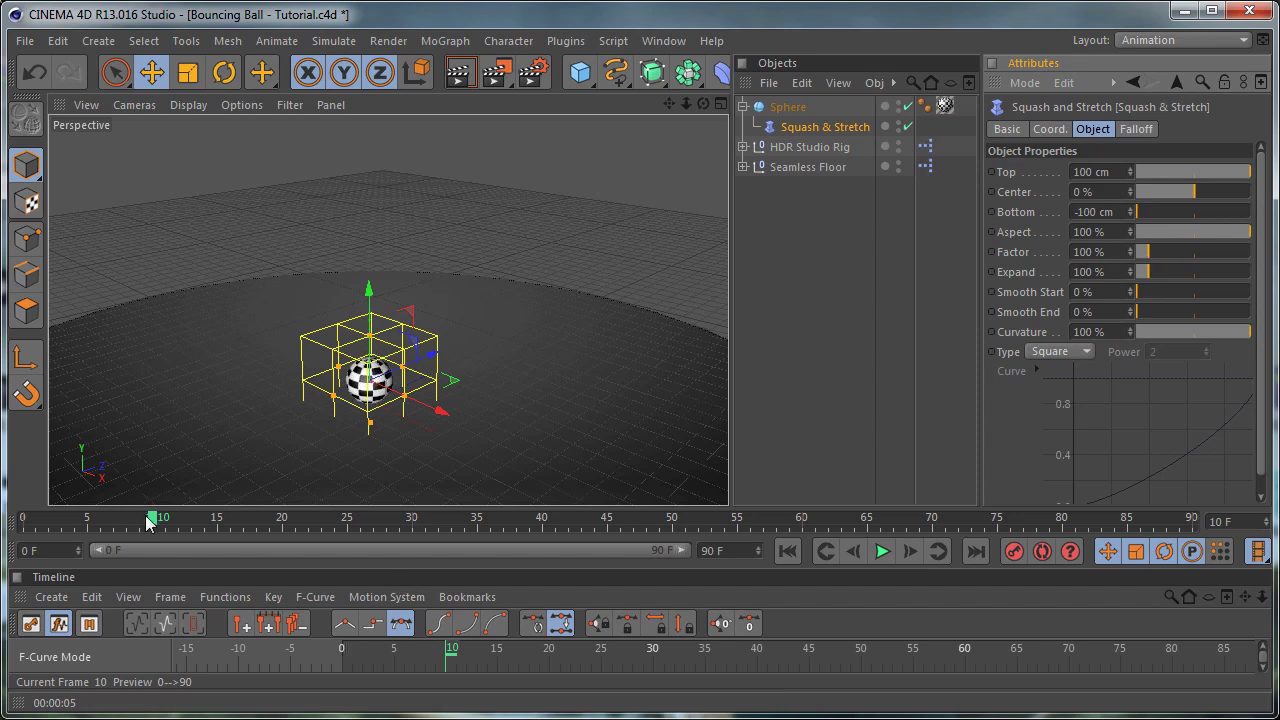
Step: Keyframe the deformer's Factor at 100 % on frame 0 and at 115 % on frame 9
left_click(23, 518)
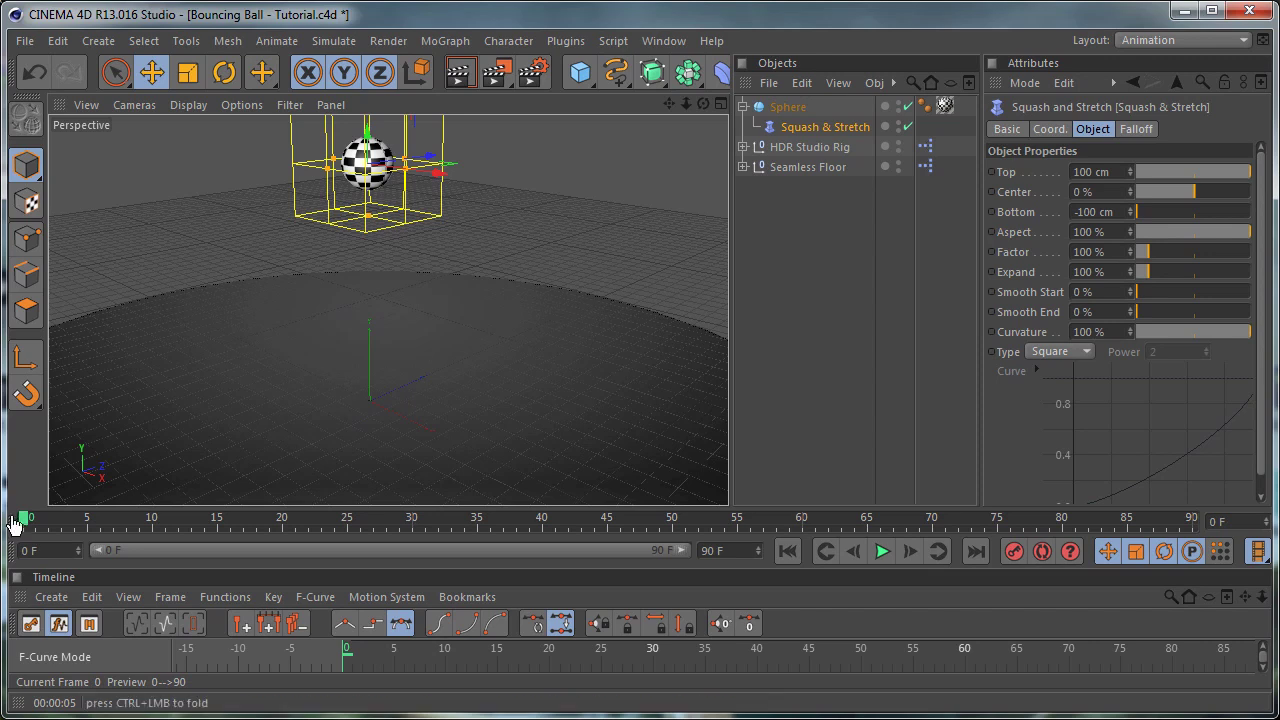
left_click(992, 252, "ctrl")
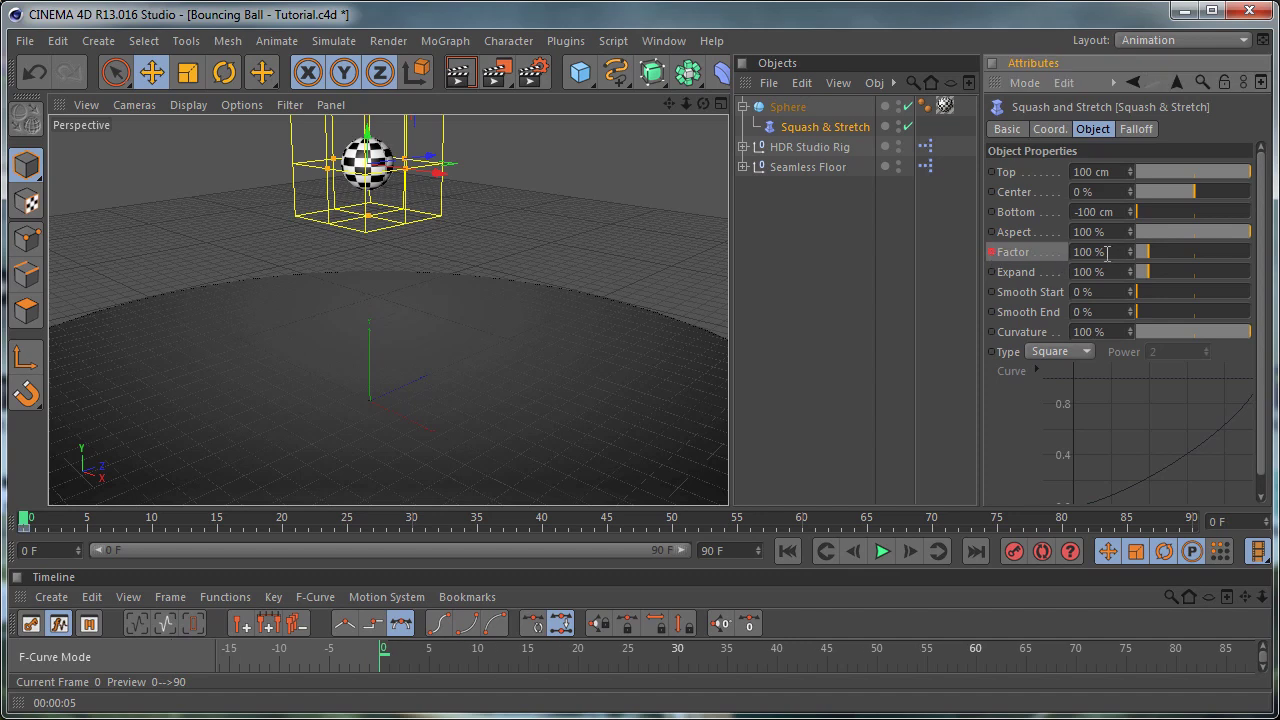
mouse_move(28, 524)
left_mouse_down()
mouse_move(153, 525)
mouse_move(140, 526)
mouse_move(144, 539)
left_mouse_up()
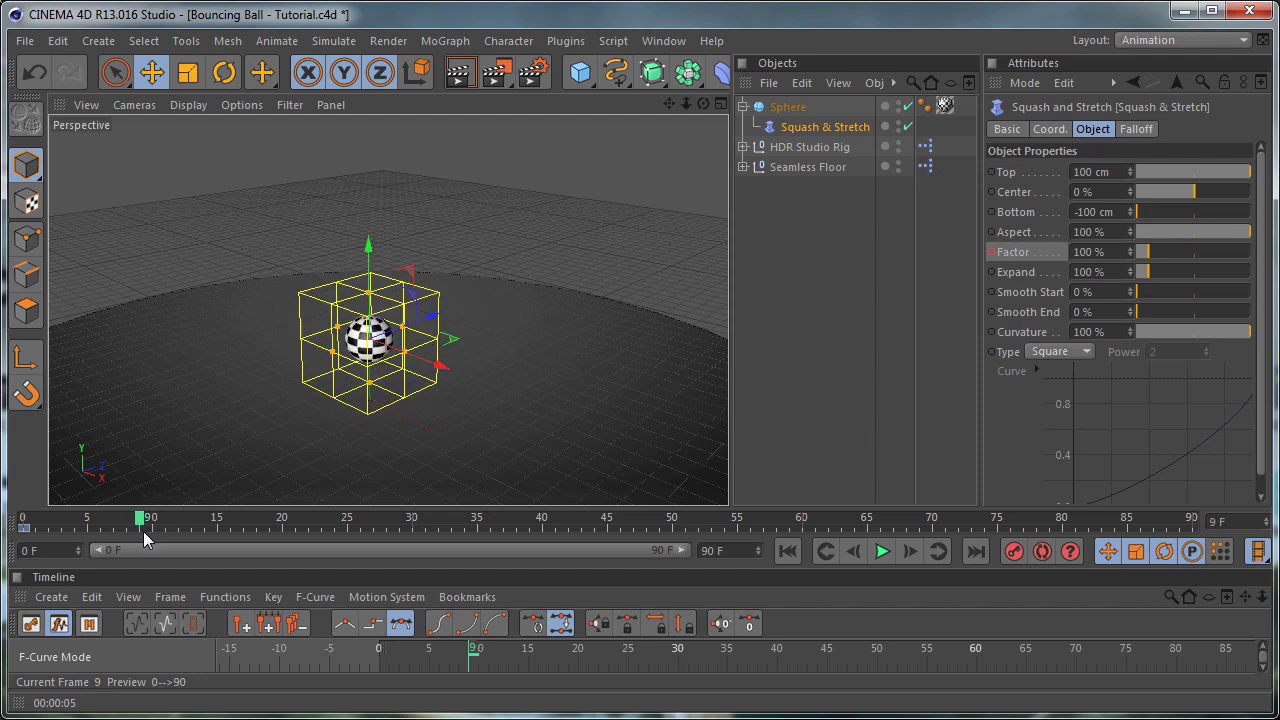
double_click(1120, 251)
type("115")
key("Return")
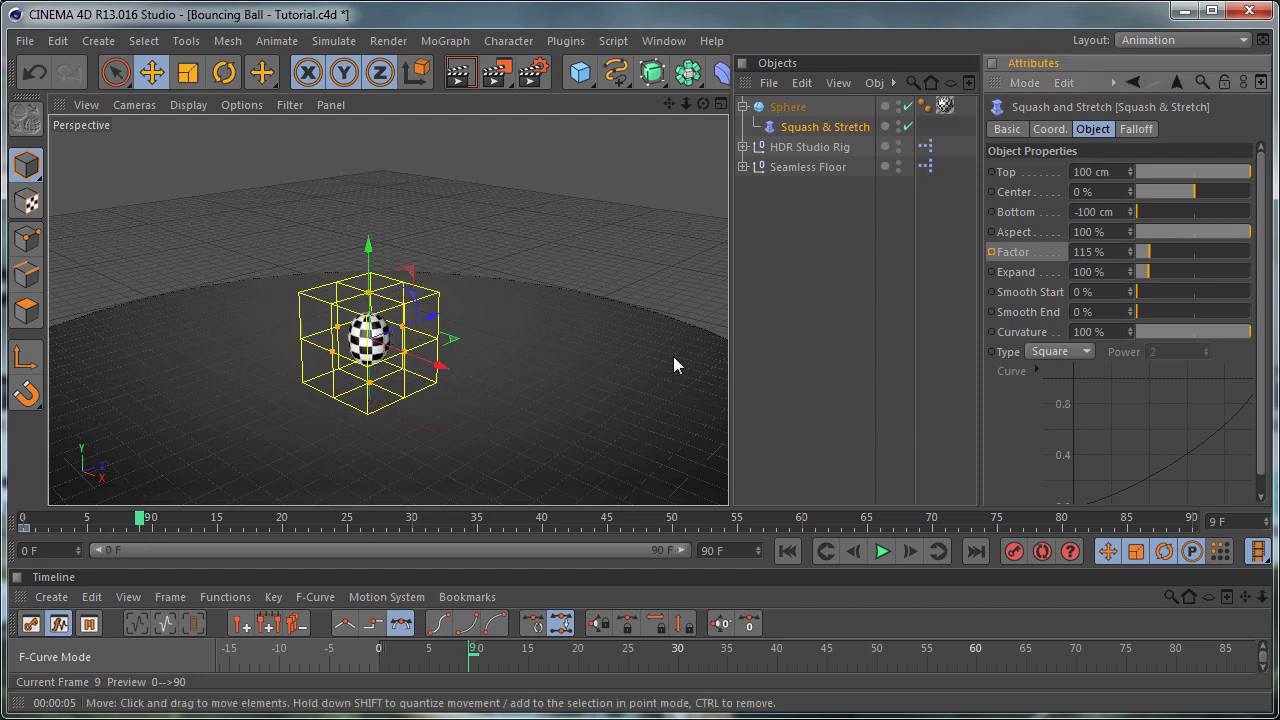
left_click(992, 252, "ctrl")
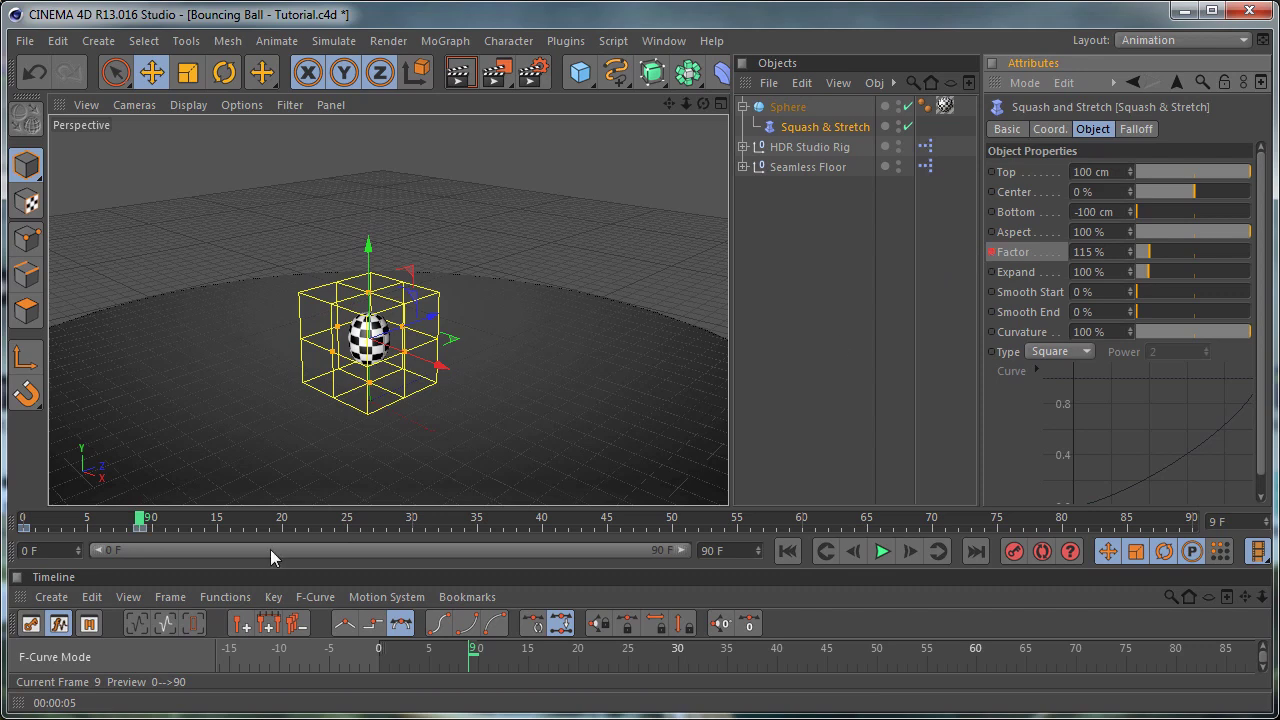
Step: Keyframe the Factor at 90 % on frame 10 to squash the ball at its first ground contact
left_click_drag(141, 522, 151, 522)
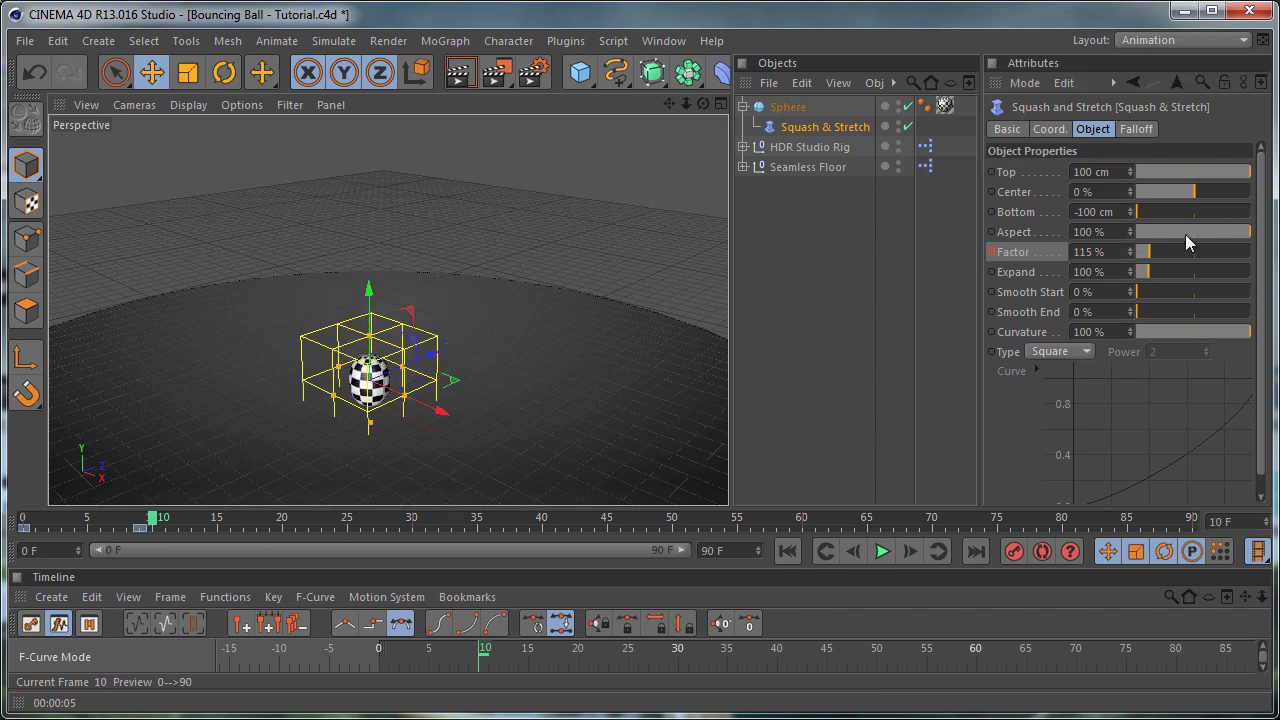
double_click(1111, 251)
type("90")
key("Return")
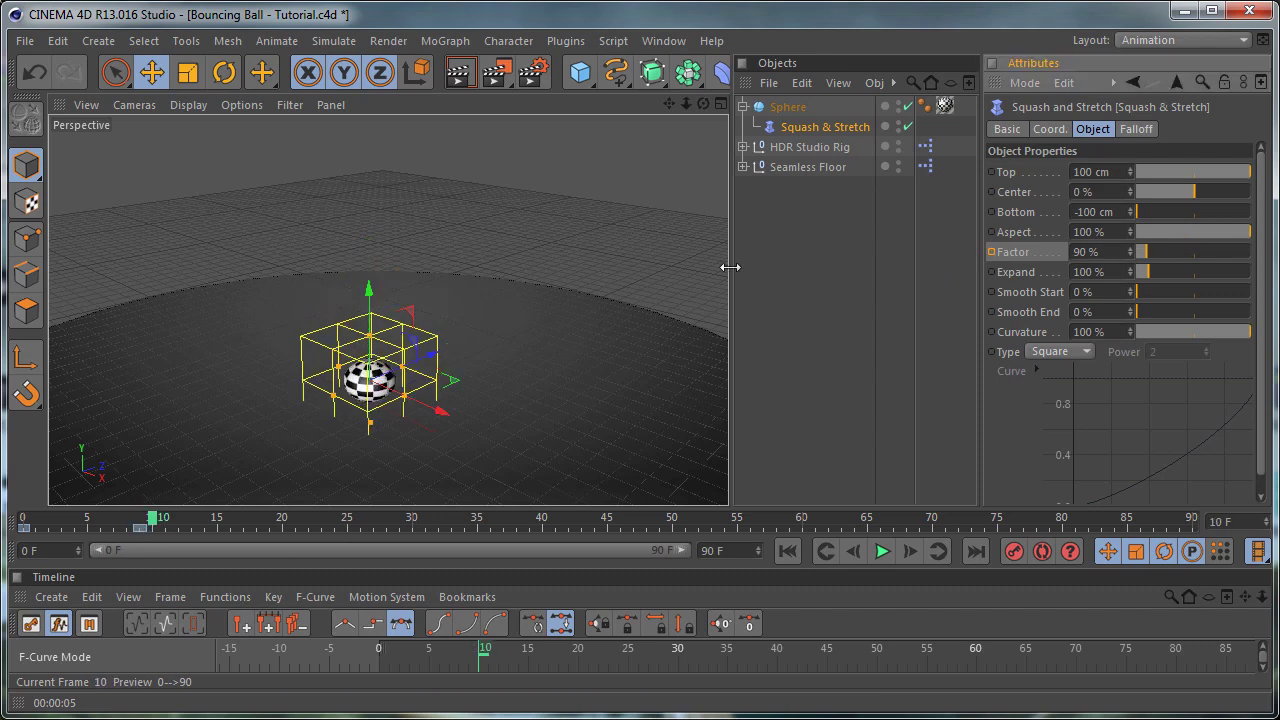
left_click(992, 252, "ctrl")
Step: Keyframe the Factor at 110 % on frame 13 to stretch the ball as it rises from the first bounce
left_click_drag(155, 525, 193, 525)
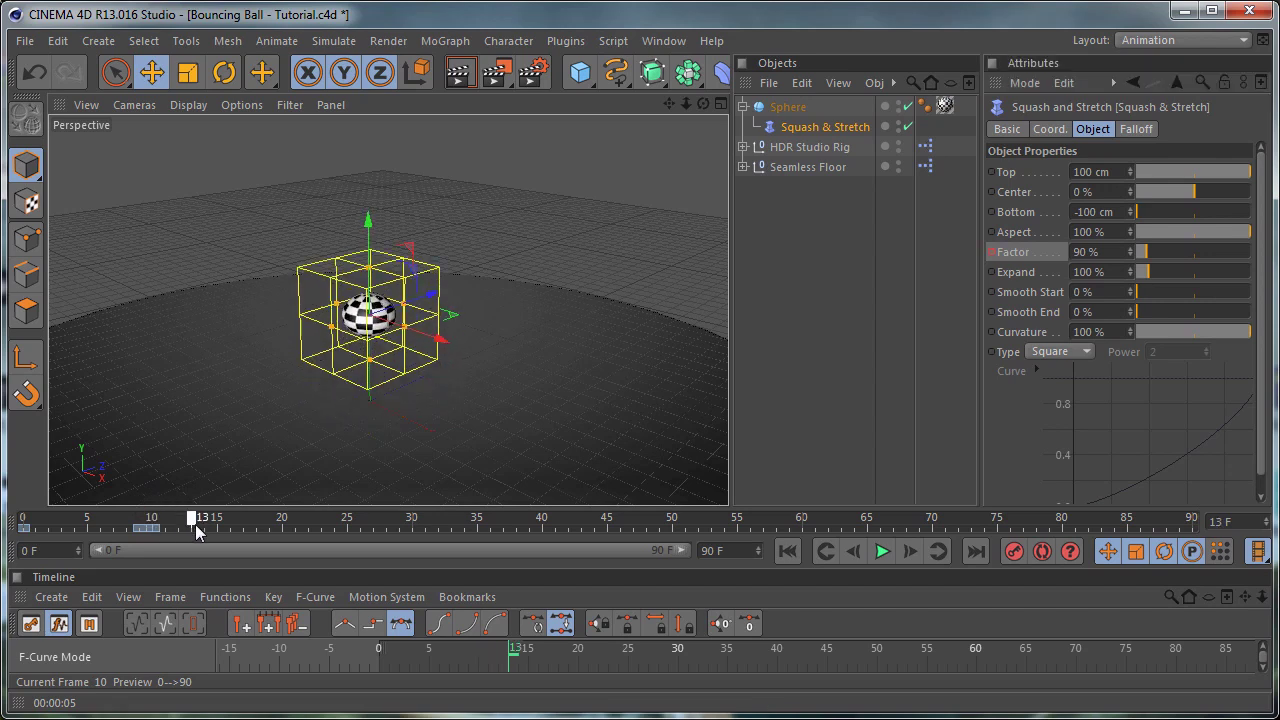
double_click(1122, 246)
type("110")
key("Return")
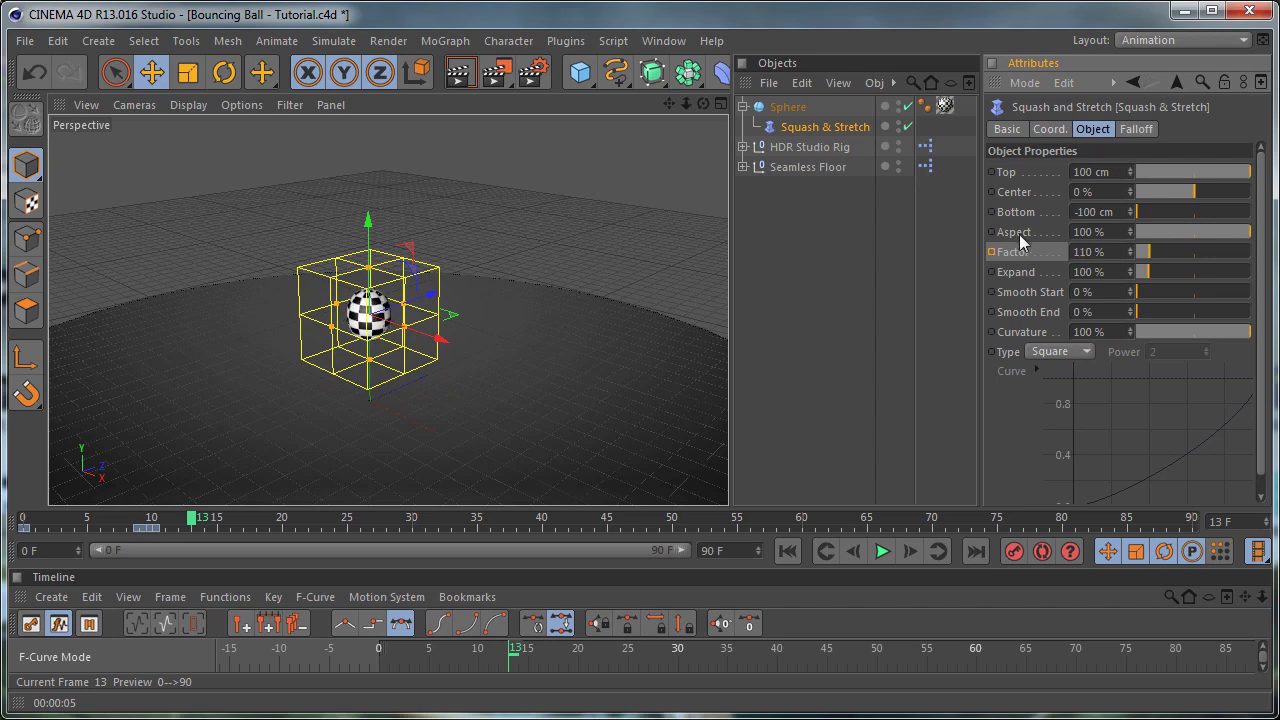
left_click(991, 252)
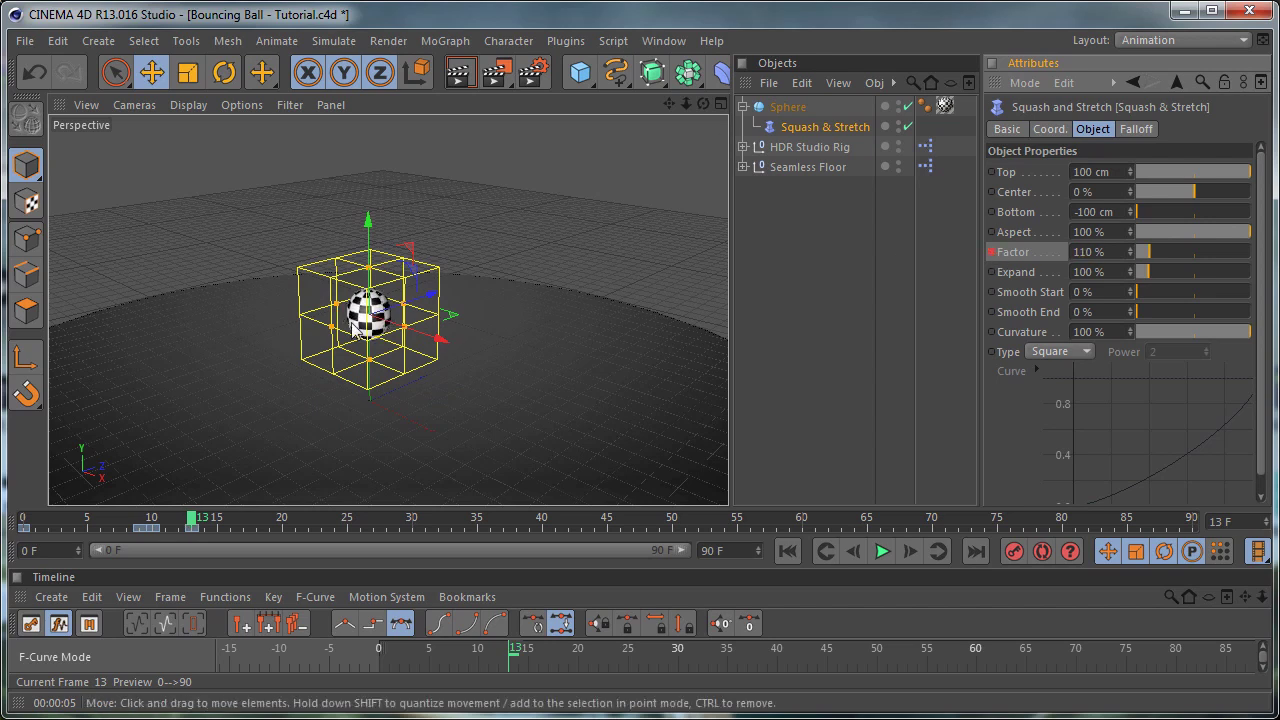
Step: Keyframe the Factor at 100 % on frame 20, at the peak after the first bounce
left_click_drag(194, 518, 281, 530)
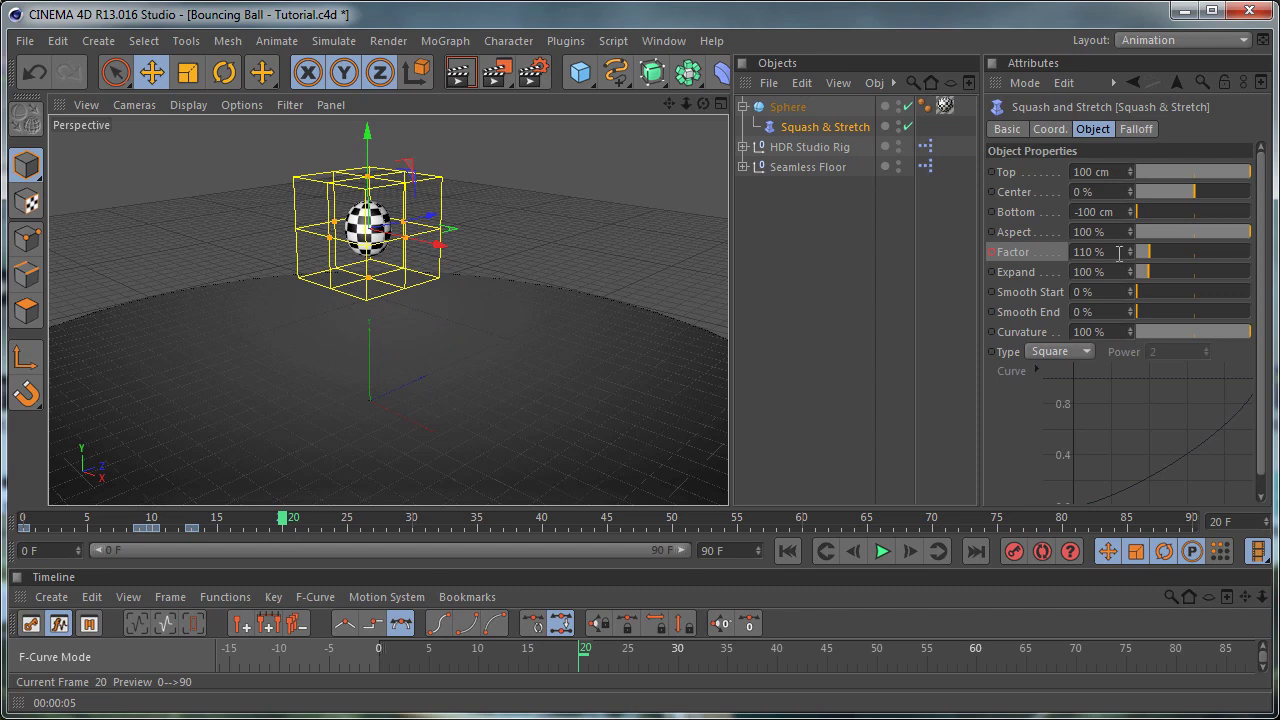
left_click_drag(1119, 253, 843, 250)
type("100")
key("Return")
left_click(991, 252)
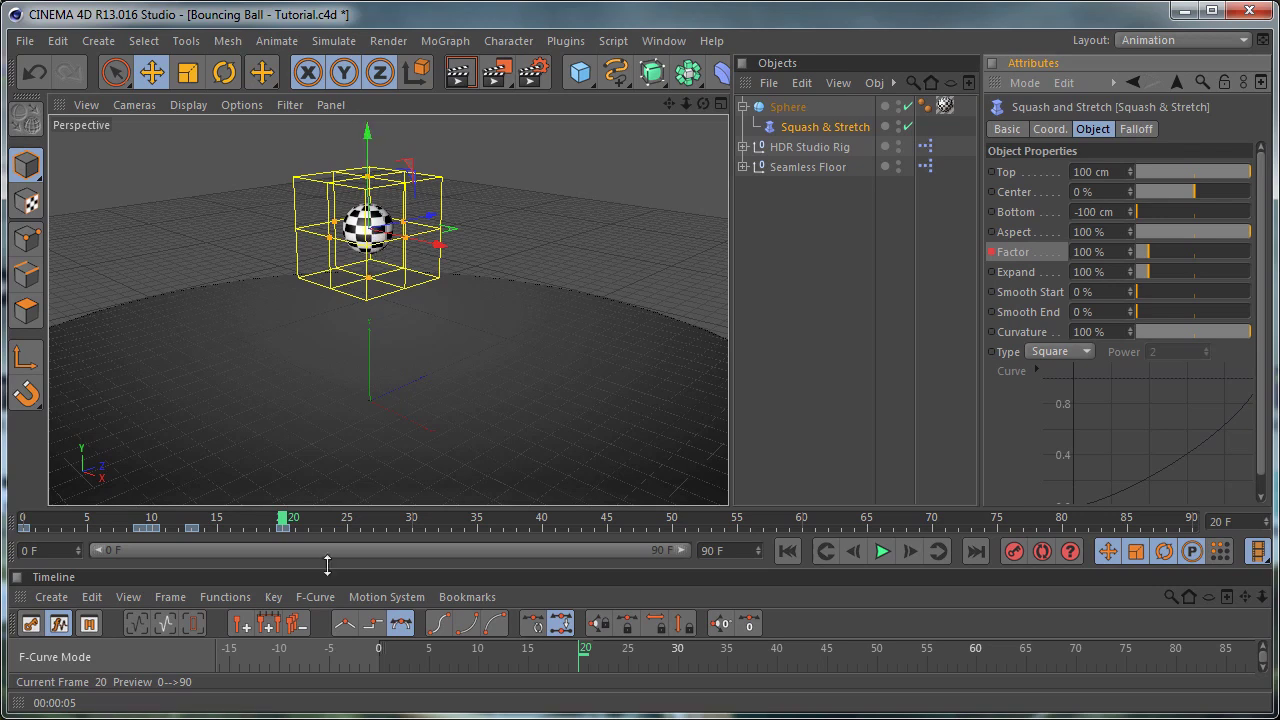
Step: Keyframe the Factor at 115 % on frame 29, just before the second ground contact
left_click_drag(282, 519, 401, 529)
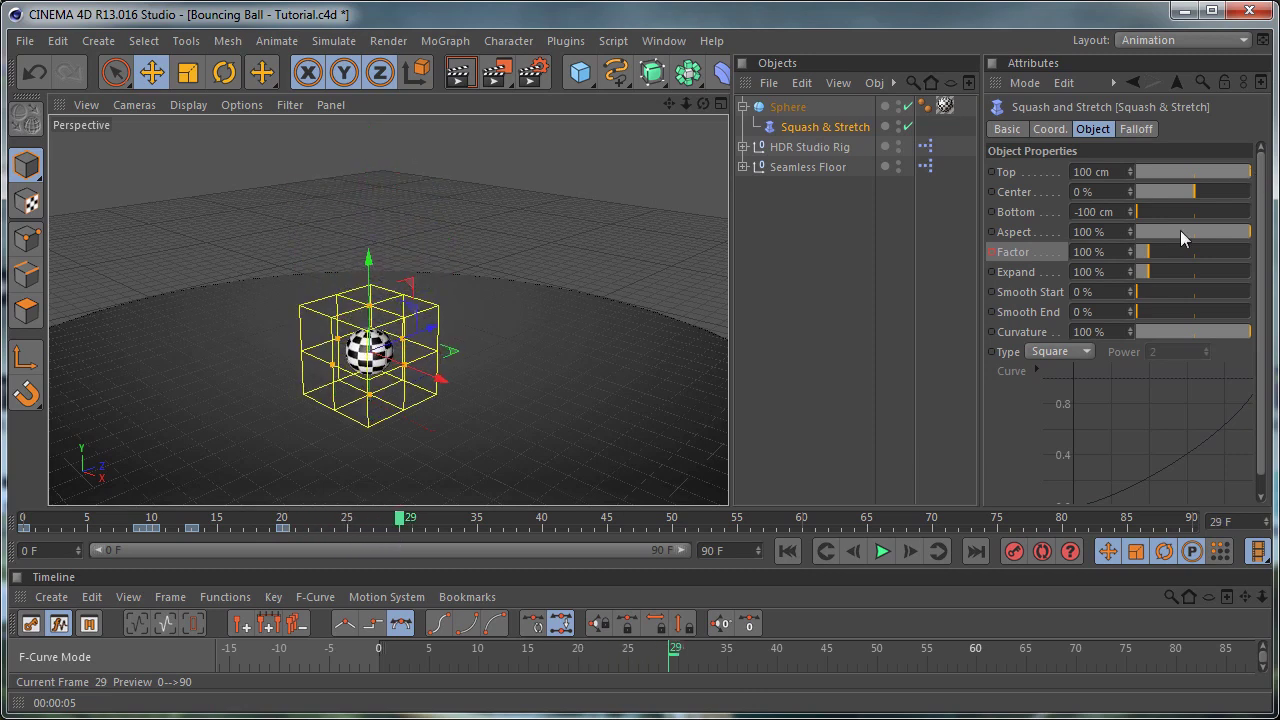
left_click(1088, 252)
type("115")
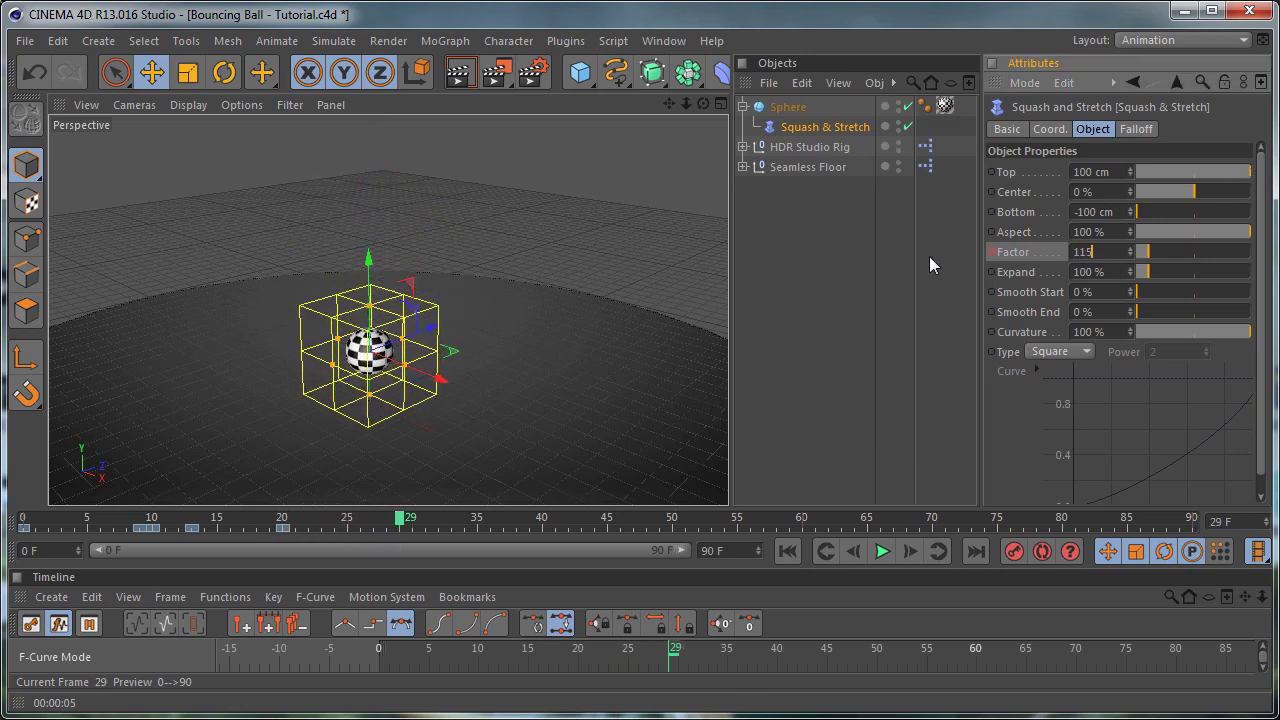
key("Return")
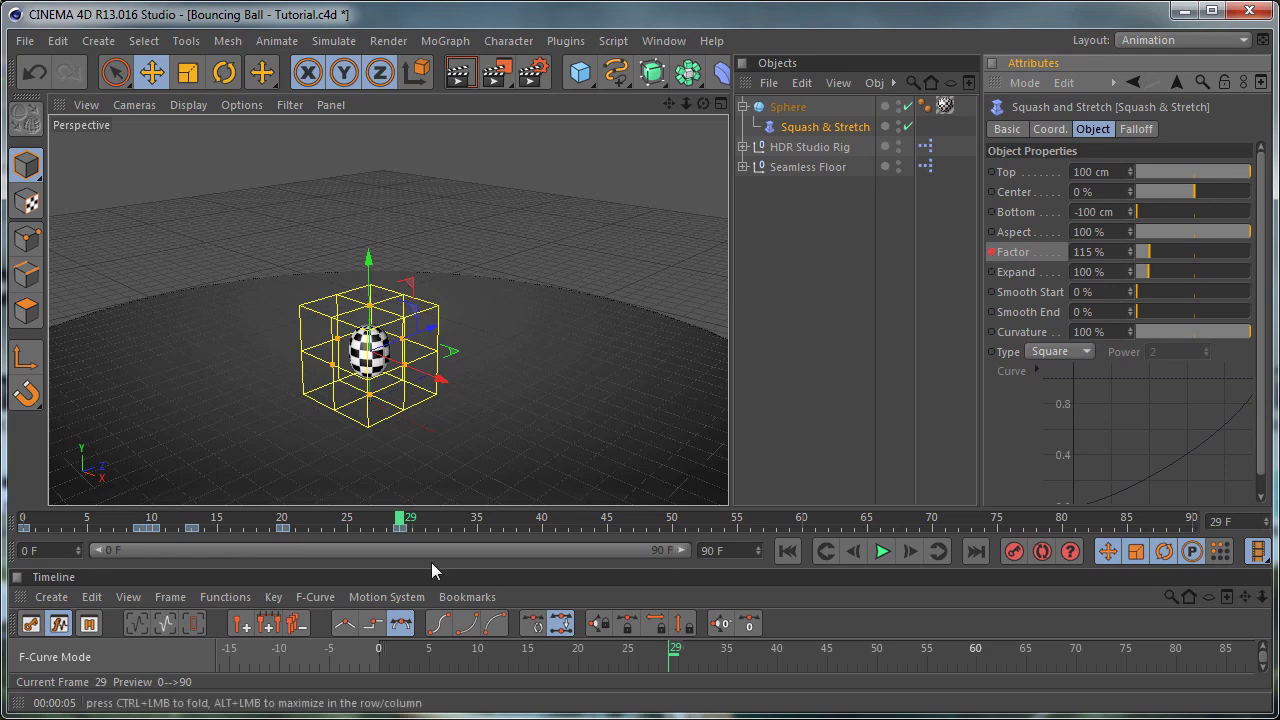
Step: Keyframe the Factor at 90 % on frame 30 to squash the ball at its second ground contact
left_click(414, 524)
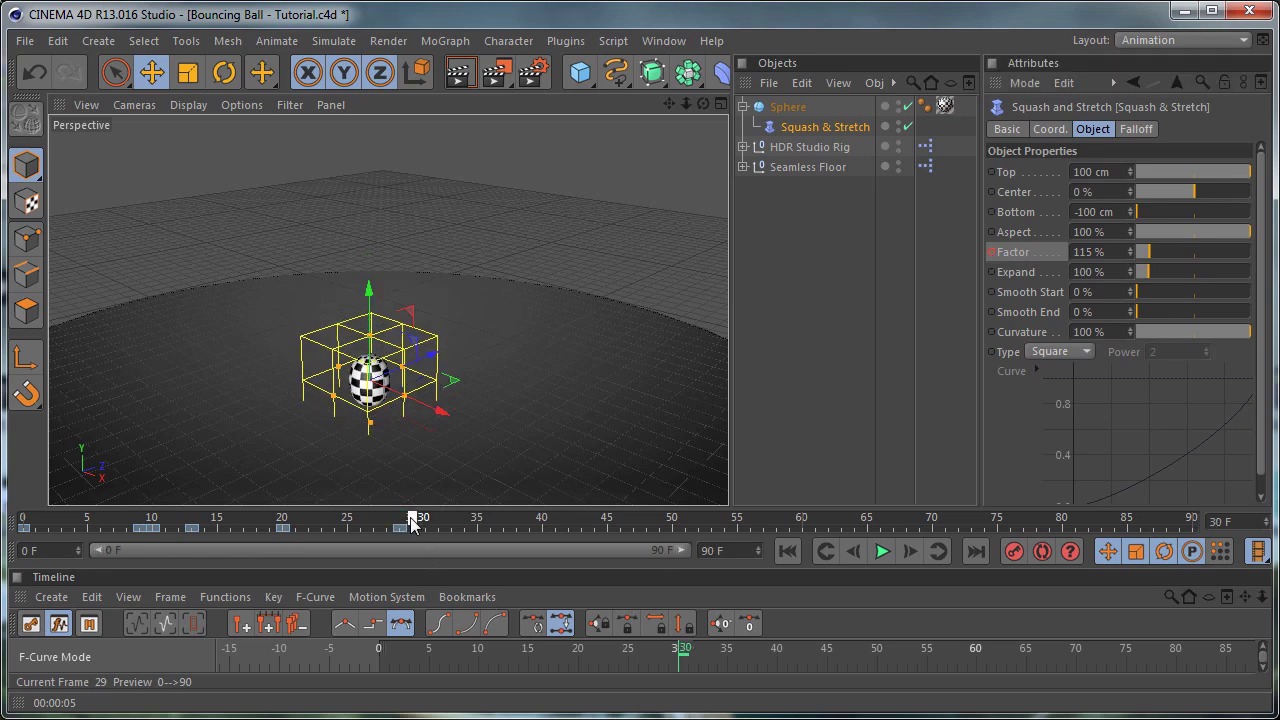
left_click(1111, 251)
type("90")
key("Return")
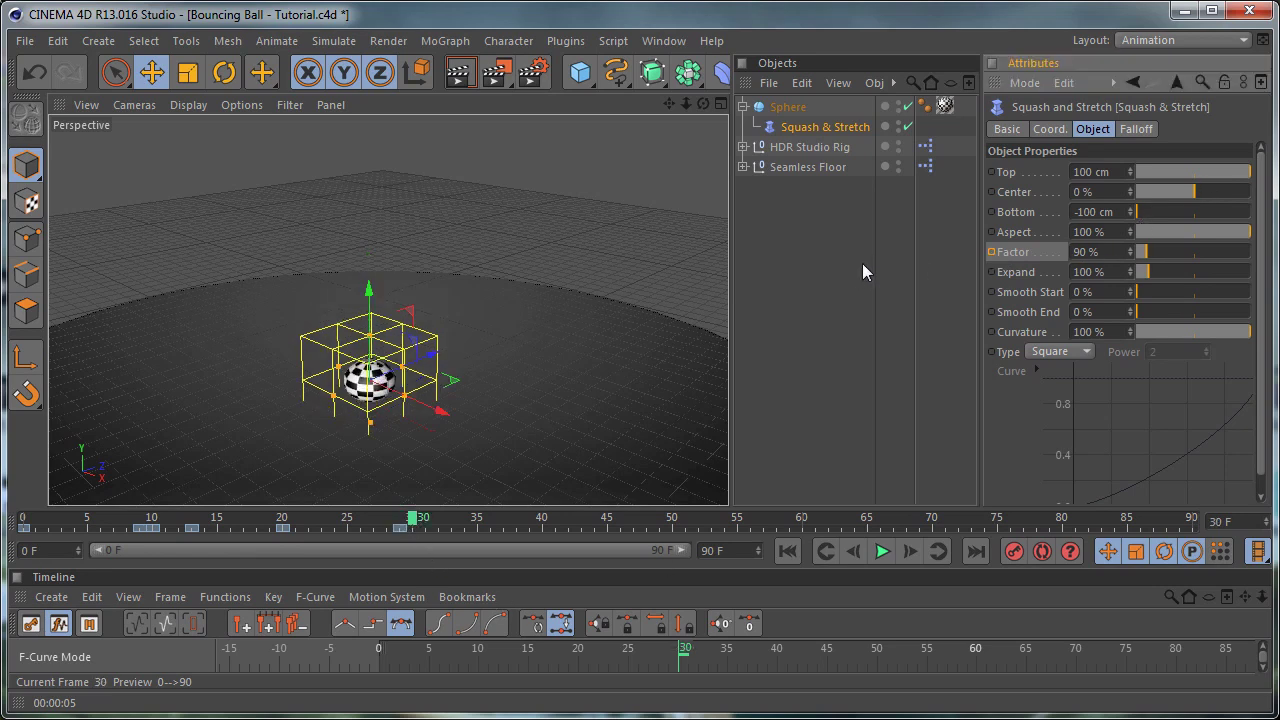
left_click(991, 251, "ctrl")
Step: Keyframe the Factor at 110 % on frame 33 to stretch the ball as it rises from the second bounce
left_click_drag(409, 524, 451, 523)
left_click(1109, 251)
type("1")
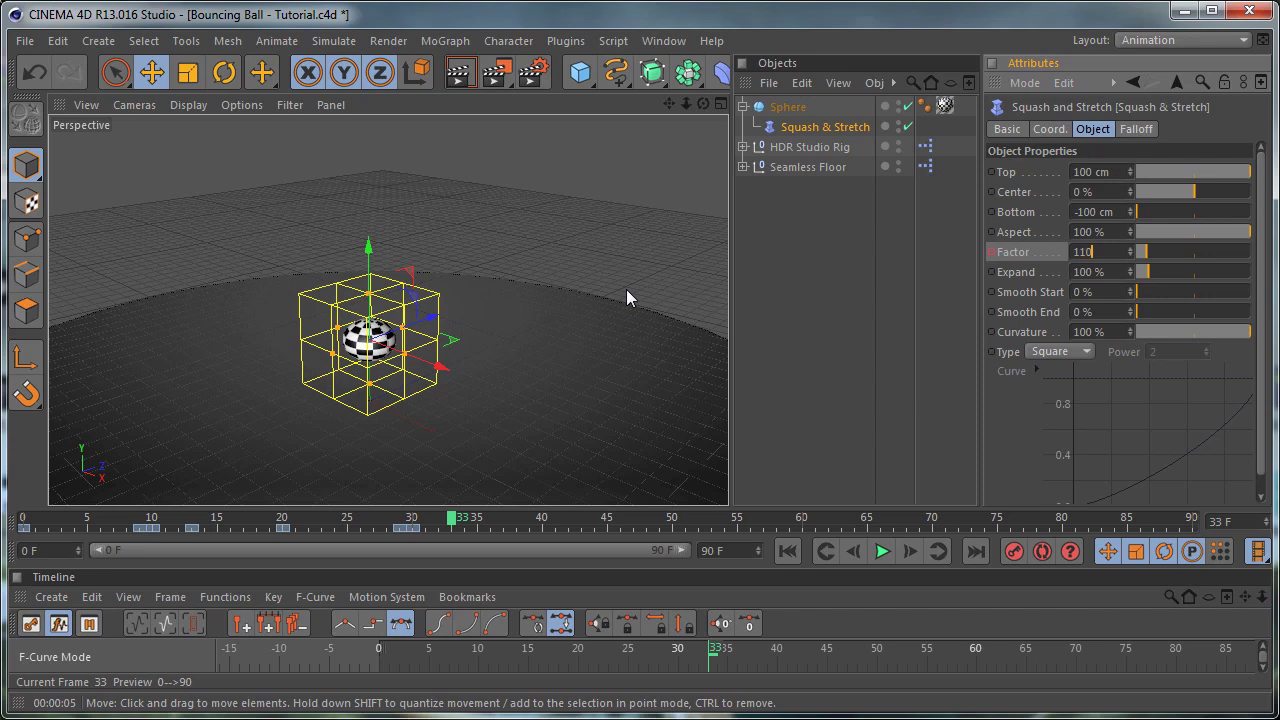
type("10")
key("Return")
left_click(991, 252, "ctrl")
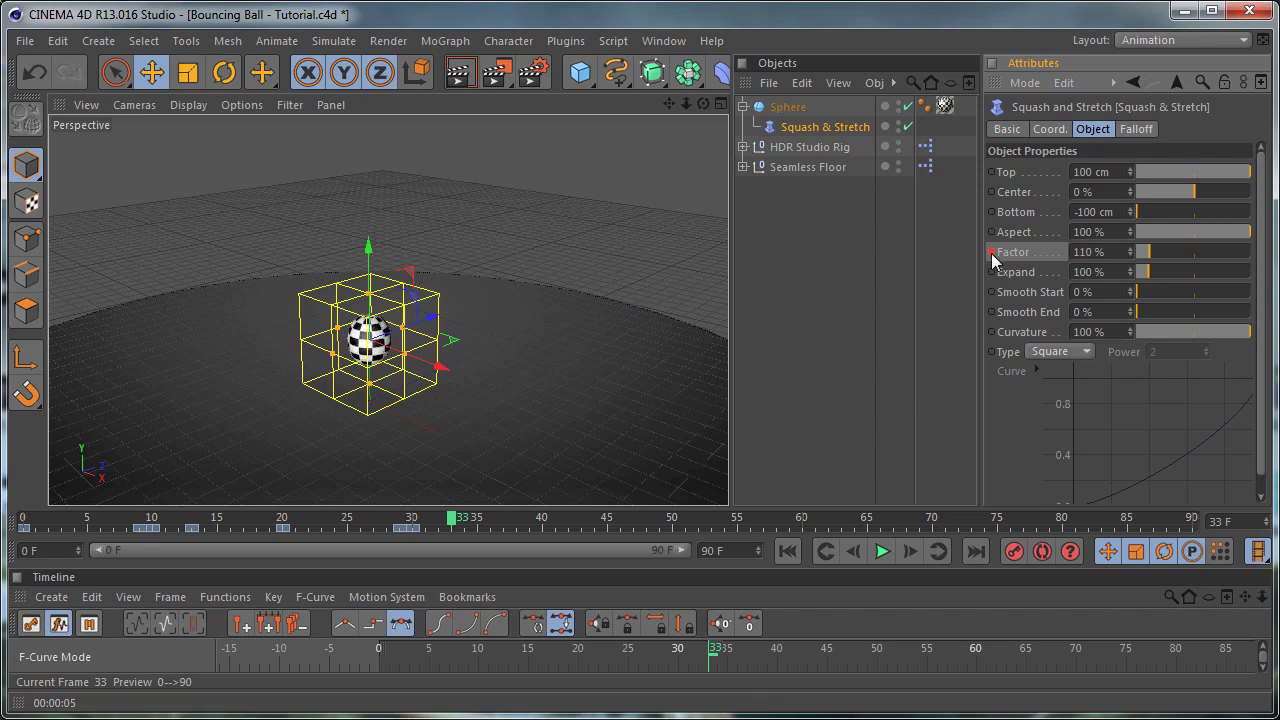
Step: Keyframe the Factor at 100 % on frame 38, at the peak after the second bounce
left_click(453, 524)
left_click_drag(453, 524, 521, 526)
left_click_drag(1112, 252, 897, 258)
type("100")
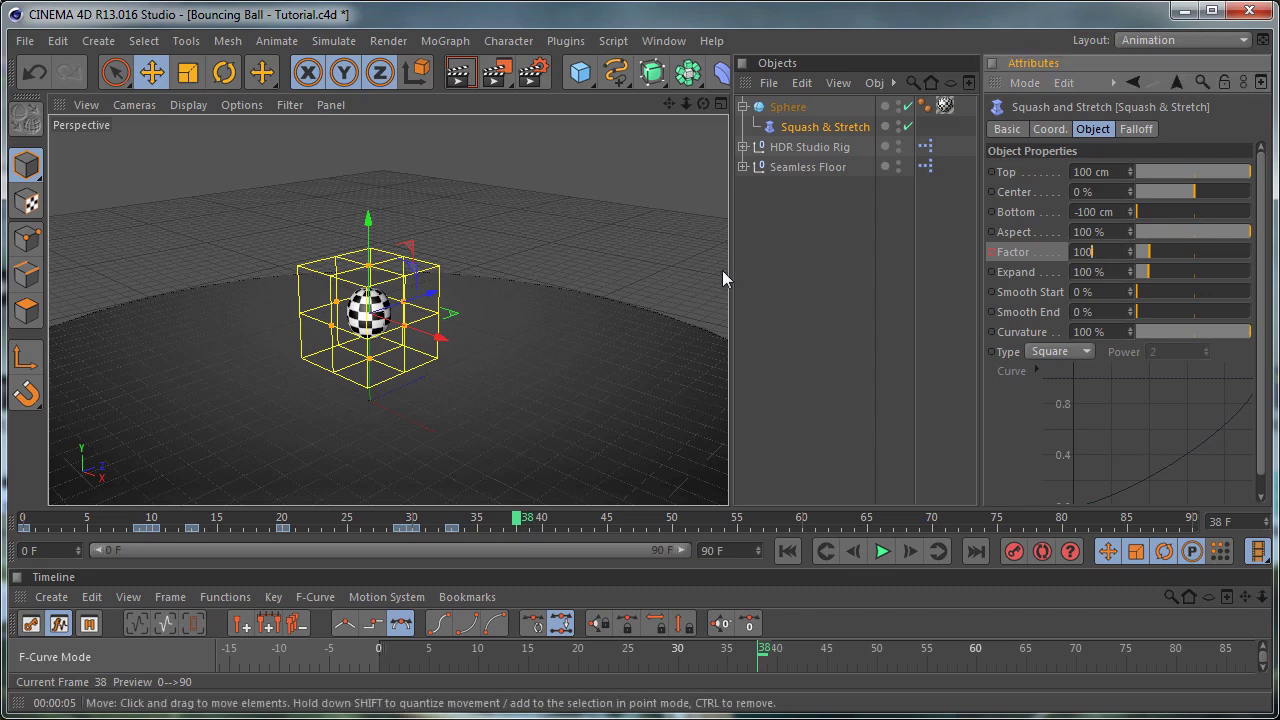
key("Return")
left_click(992, 252, "ctrl")
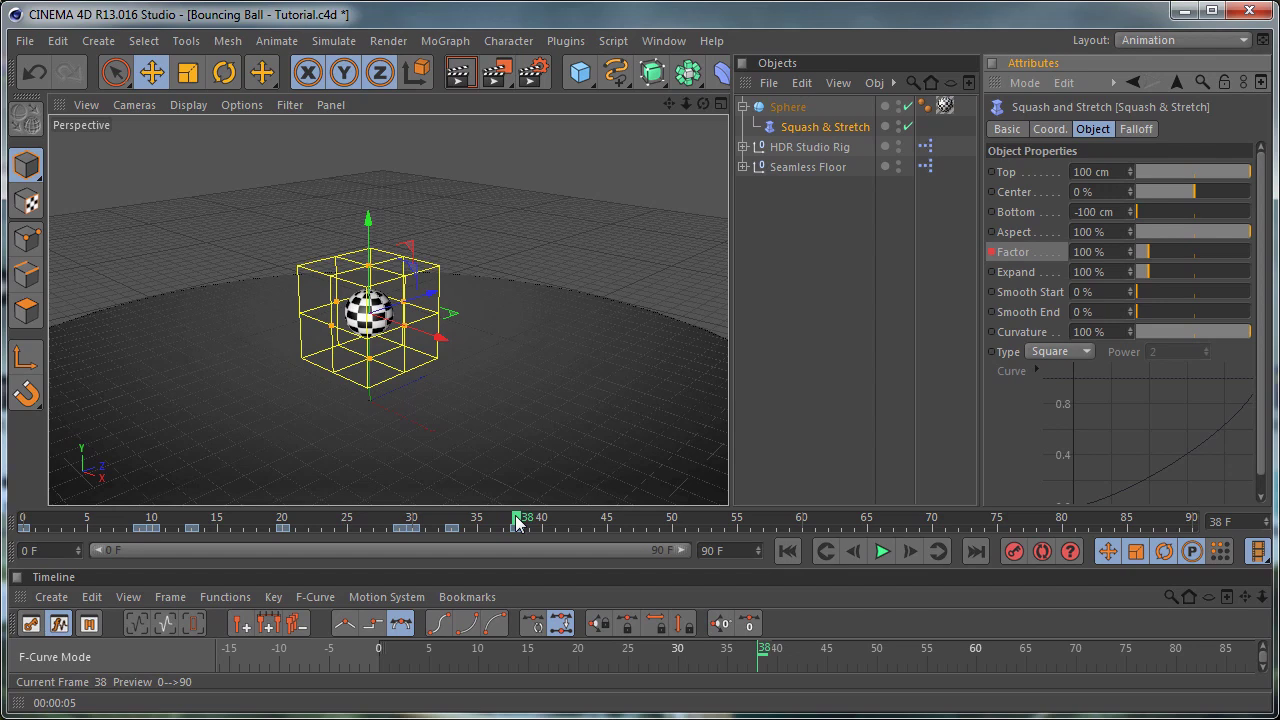
Step: Keyframe the Factor at 105 % on frame 45, just before the third ground contact
left_click_drag(518, 522, 607, 530)
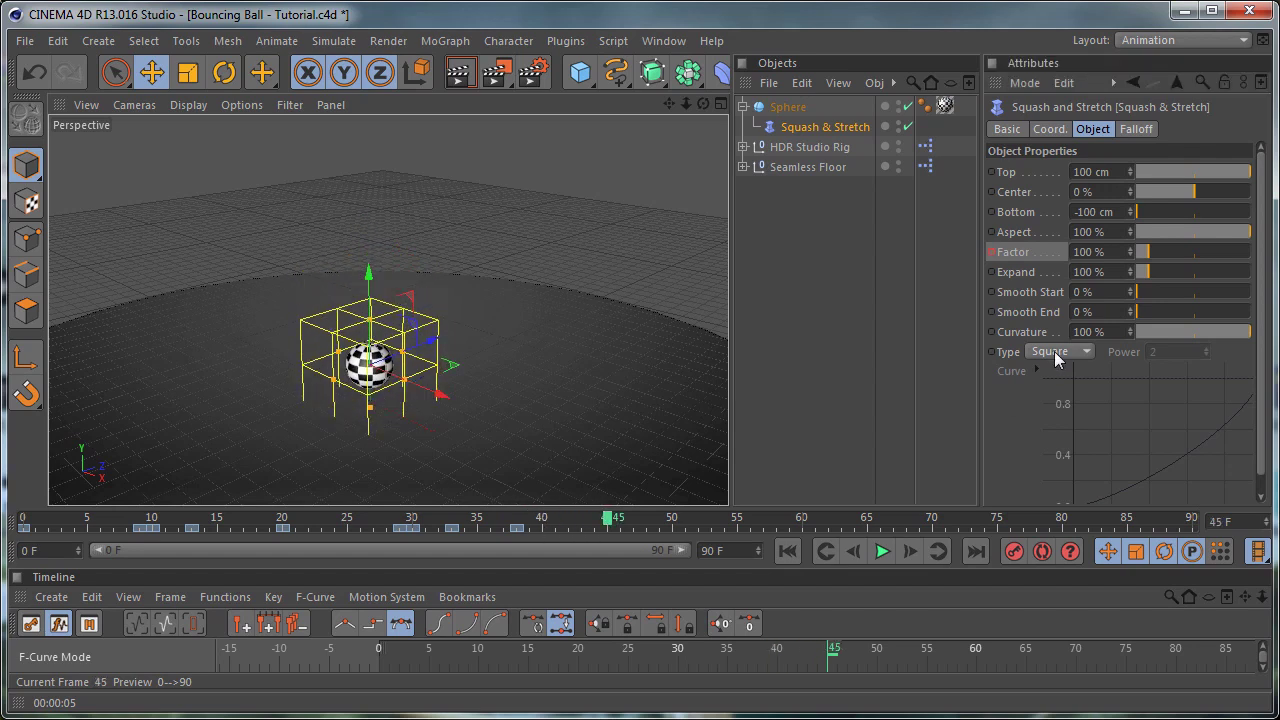
left_click(1115, 253)
type("105")
key("Return")
left_click(991, 252, "ctrl")
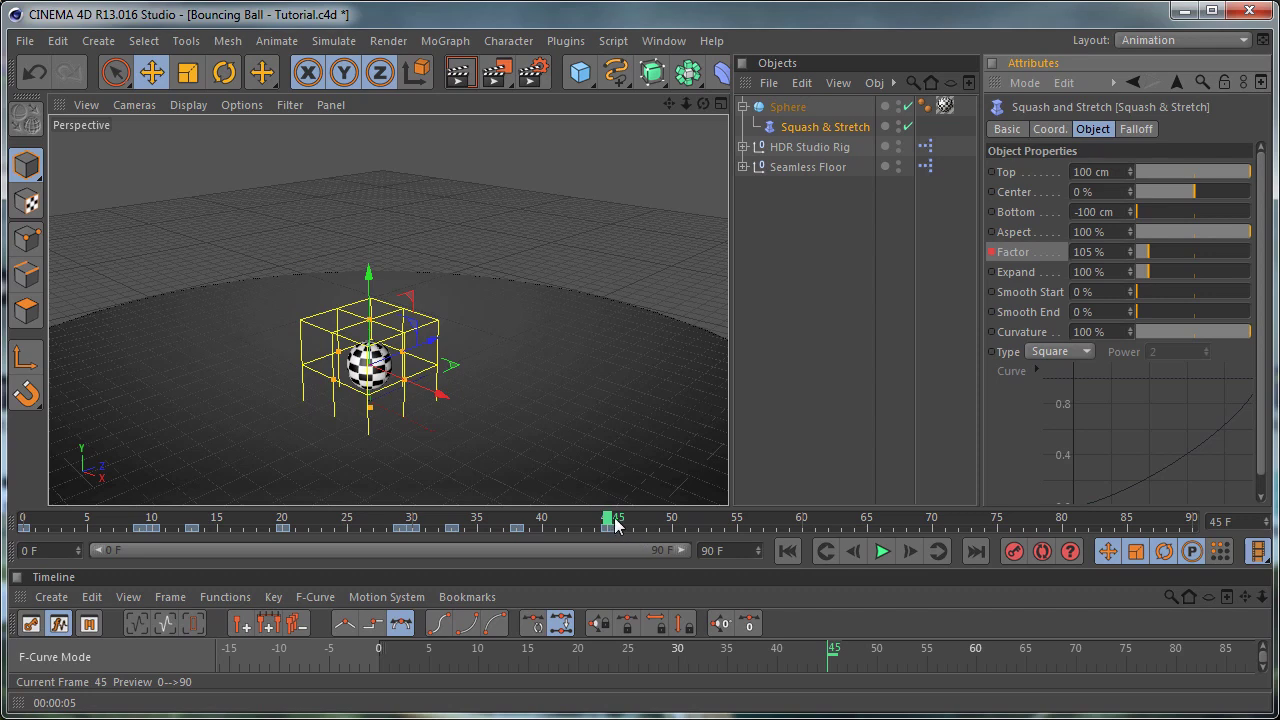
left_click_drag(614, 524, 614, 534)
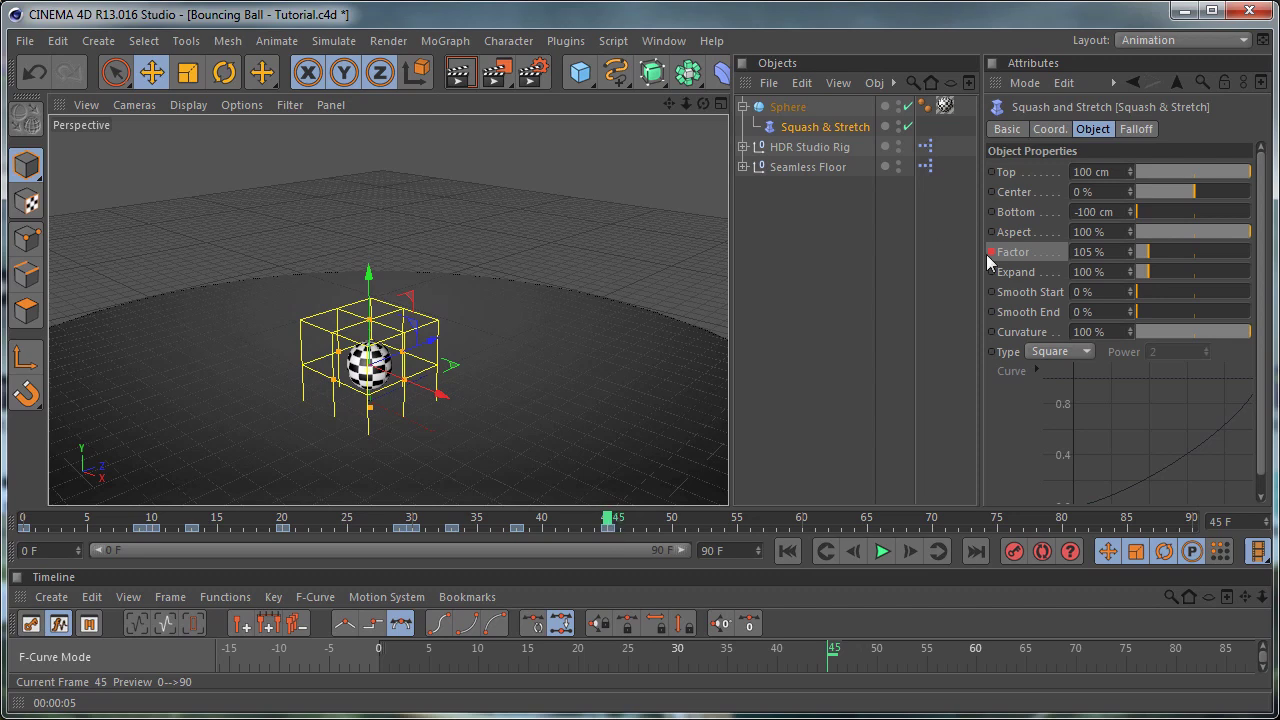
Step: Keyframe the Factor at 95 % on frame 46 to squash the ball slightly at its third ground contact
left_click_drag(612, 530, 620, 523)
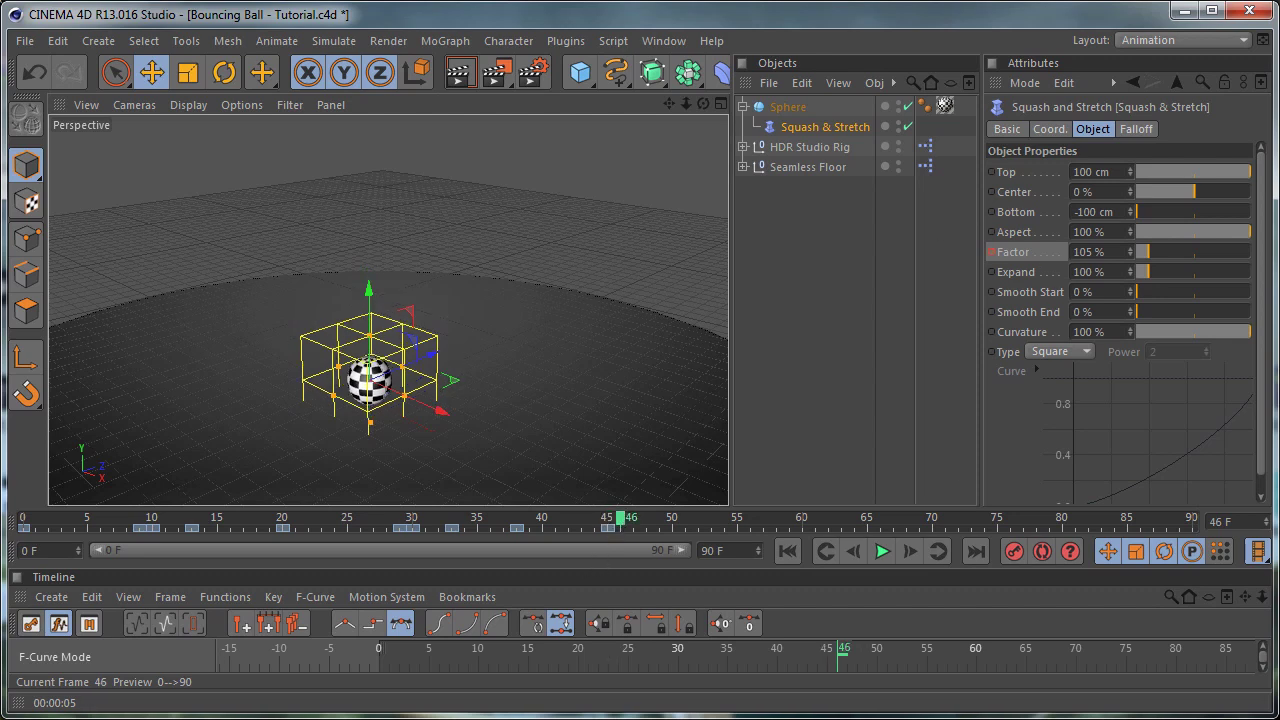
left_click(1116, 249)
type("95")
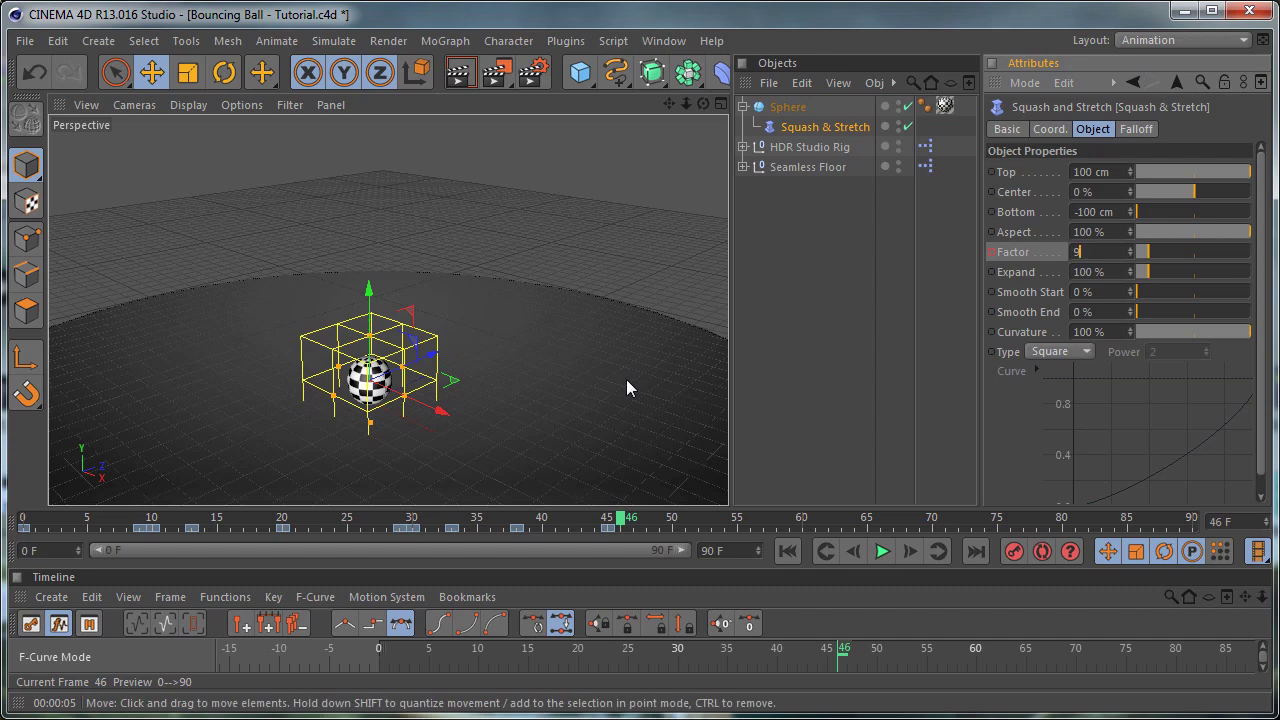
key("Return")
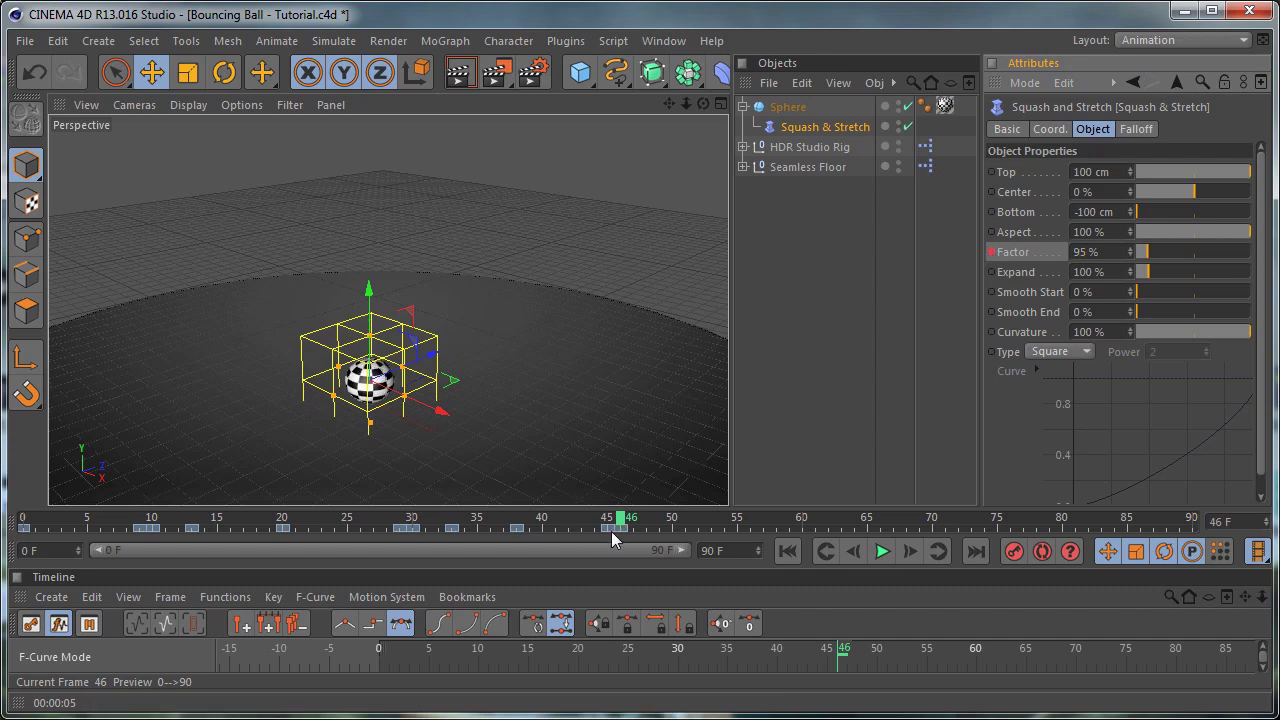
Step: Keyframe the Factor at 105 % on frame 48 to stretch the ball as it rises from the third bounce
left_click_drag(623, 521, 646, 521)
left_click(1108, 251)
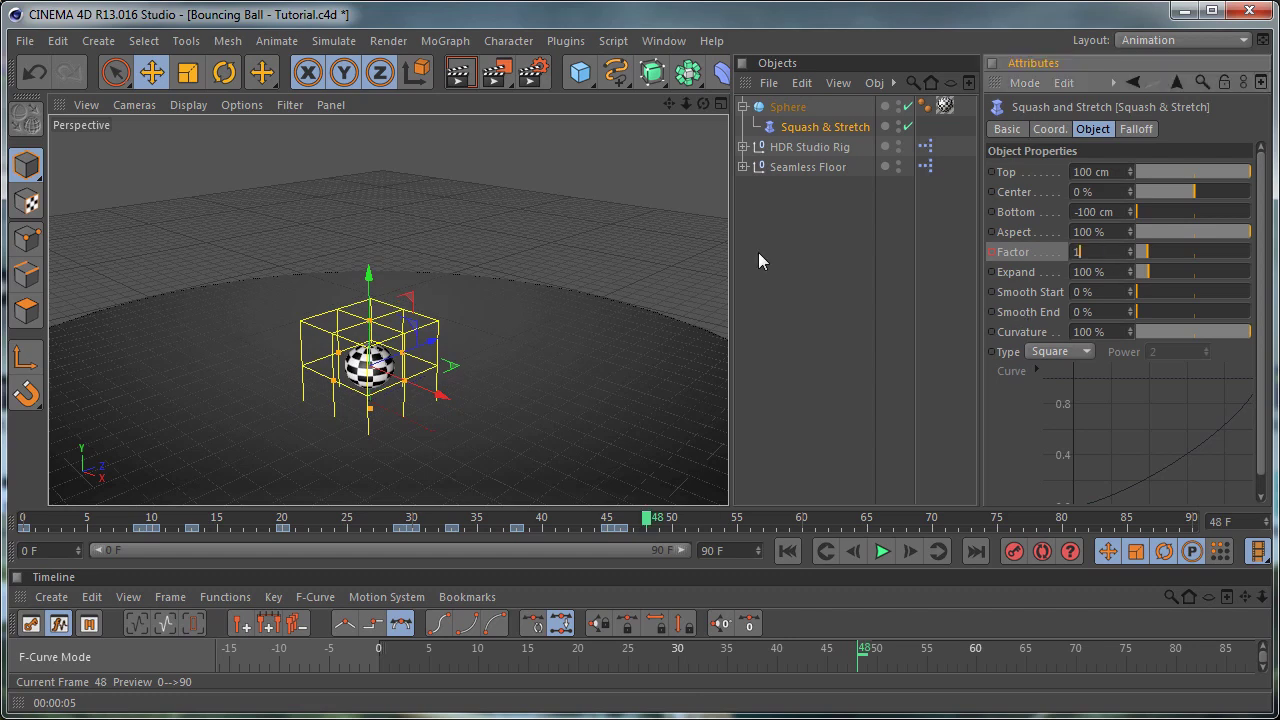
type("105")
key("Return")
left_click(991, 252)
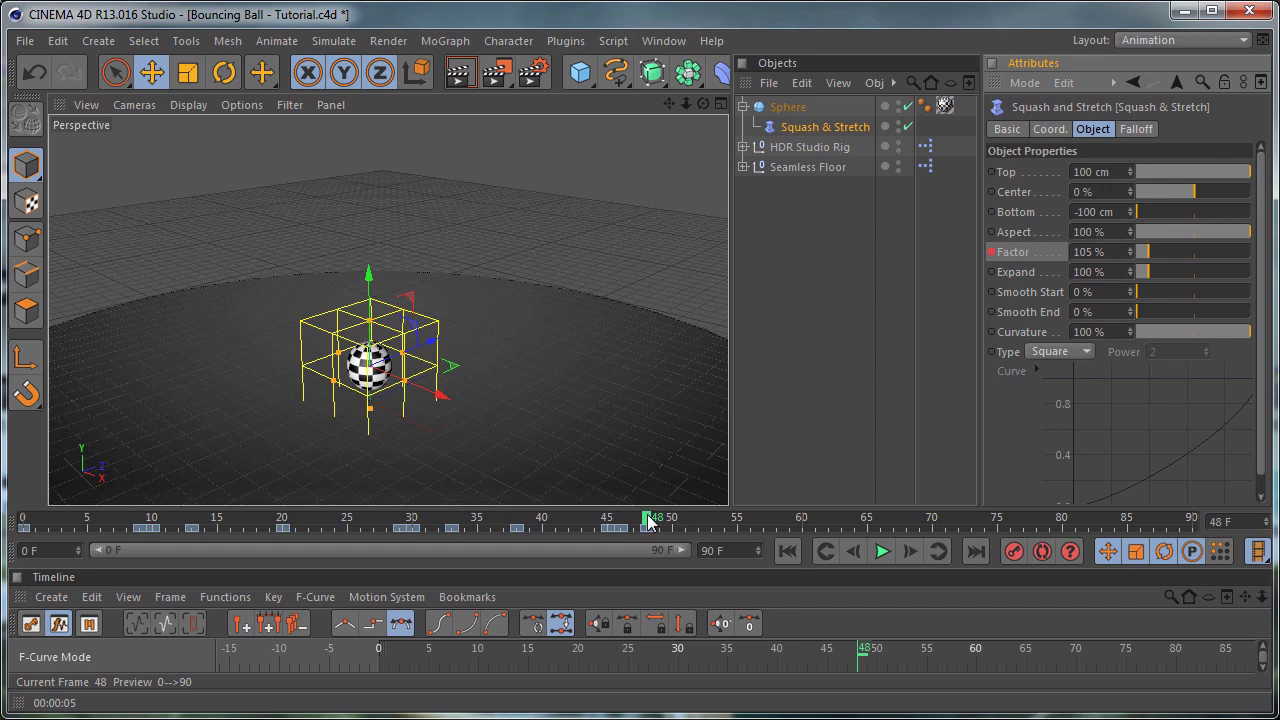
Step: Keyframe the Factor at 100 % on frame 51, at the peak after the third bounce
left_click_drag(648, 521, 688, 533)
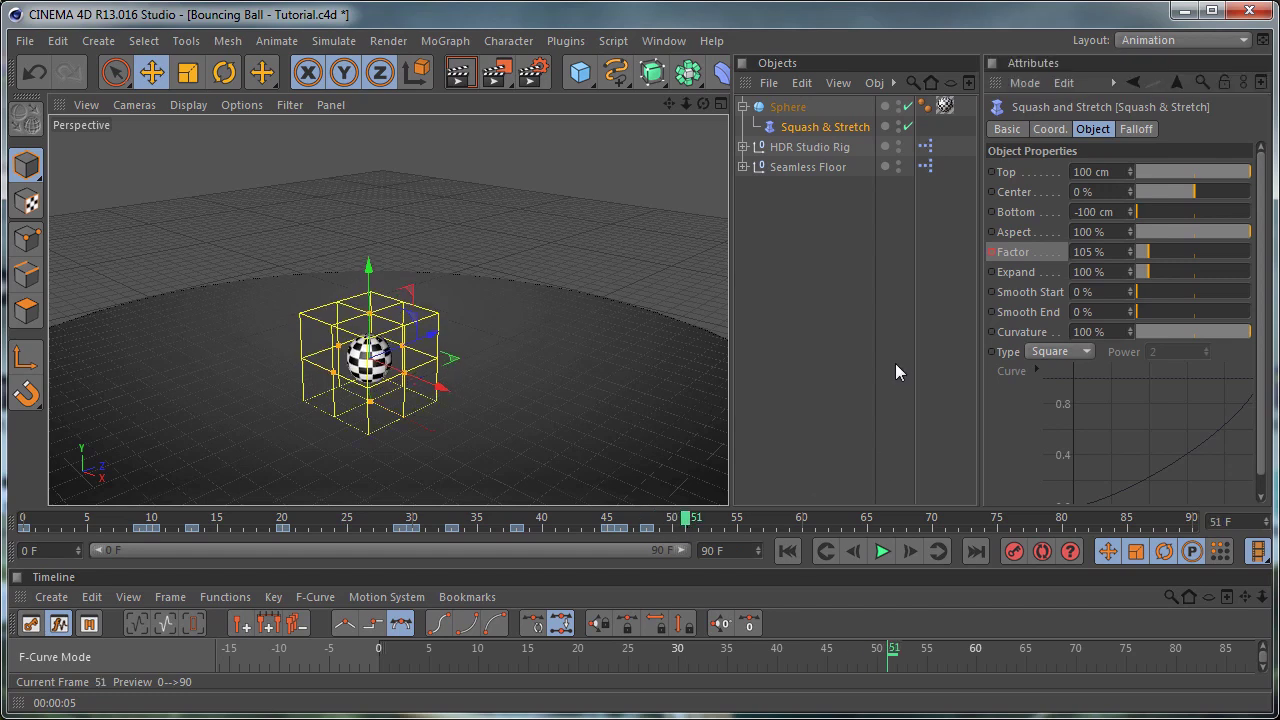
left_click(1102, 252)
type("1")
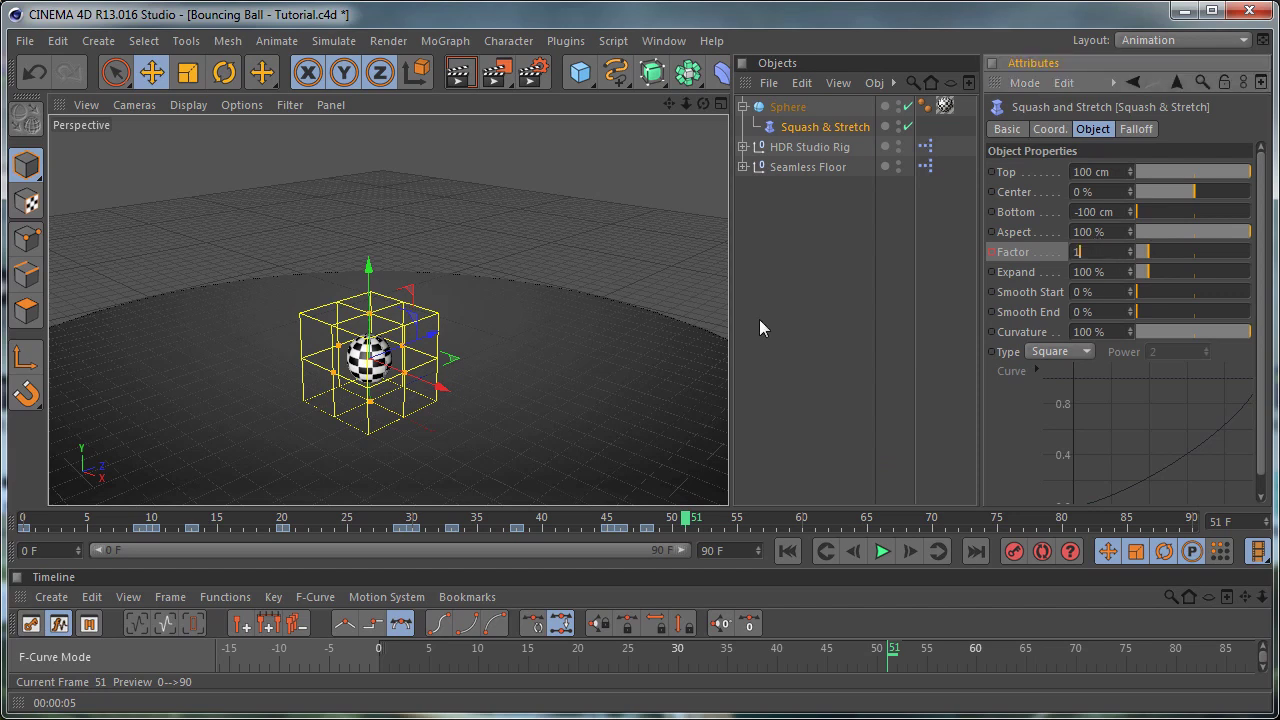
type("00")
key("Return")
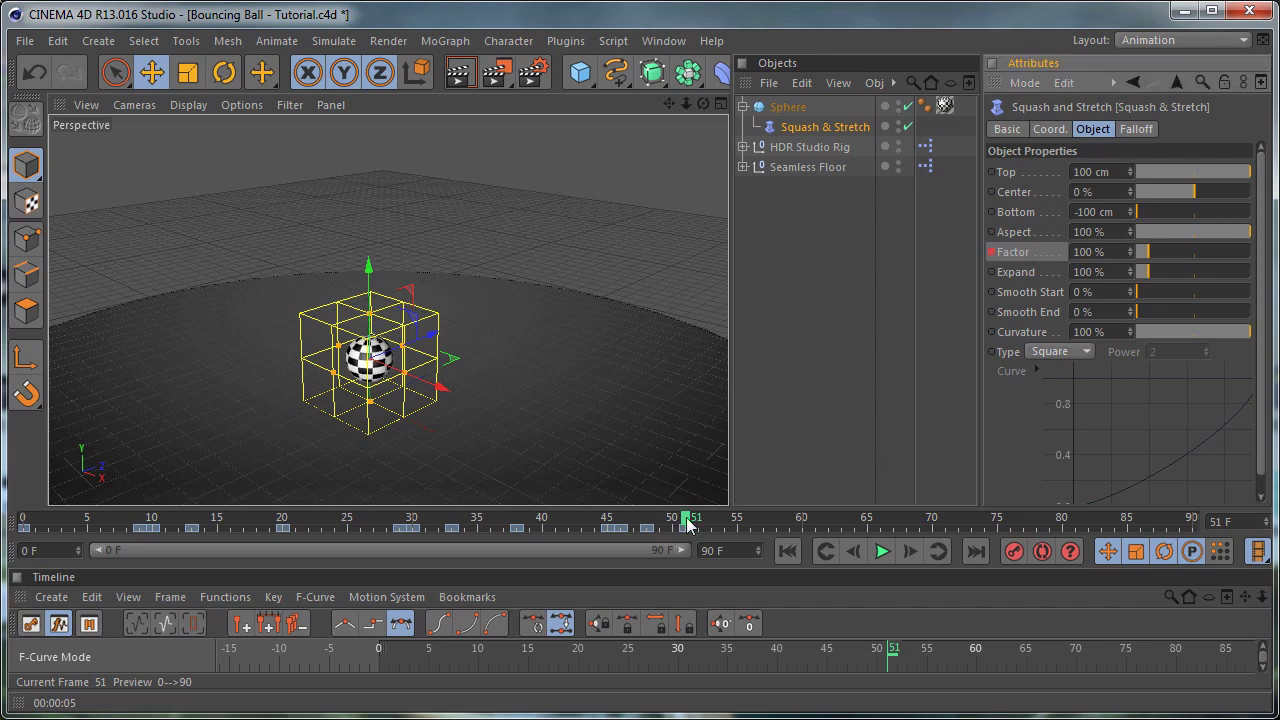
Step: Keyframe the Factor at 105 % on frame 55, just before the fourth ground contact
left_click_drag(688, 525, 737, 520)
left_click_drag(1114, 251, 716, 257)
type("105")
key("Return")
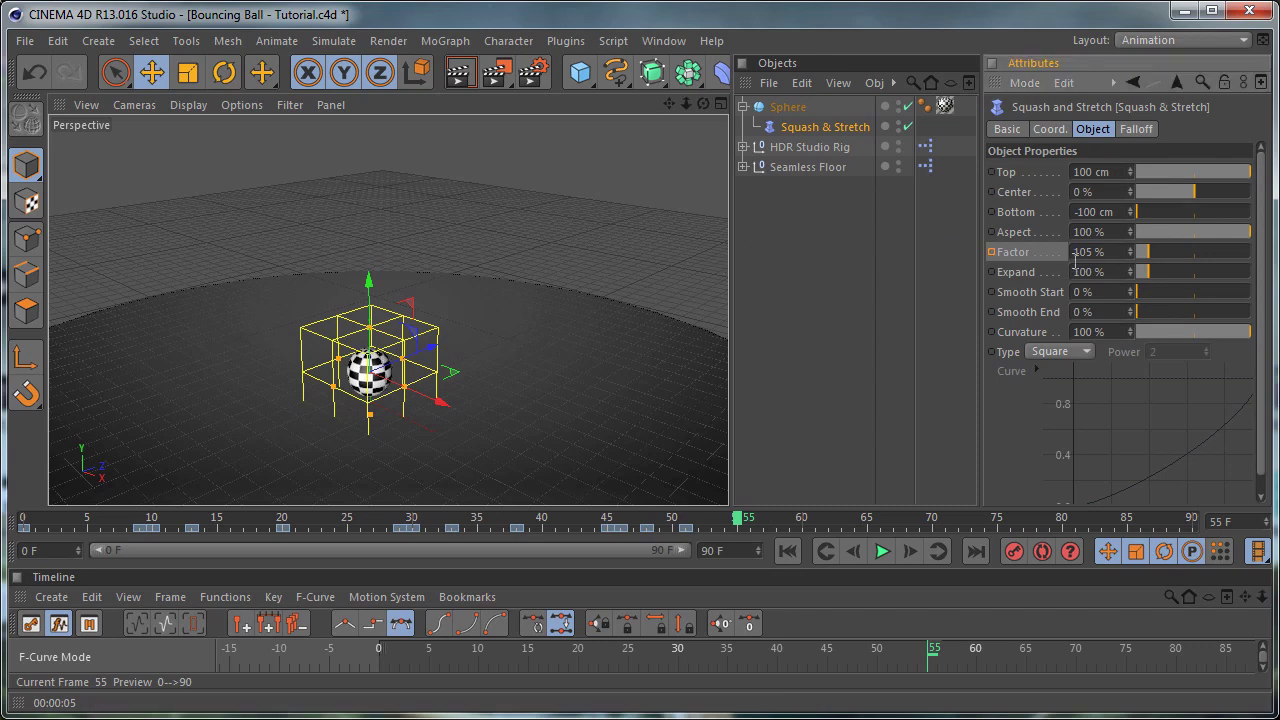
left_click(991, 252, "ctrl")
Step: Keyframe the Factor at 95 % on frame 56 to squash the ball at its fourth ground contact
left_click_drag(737, 520, 749, 524)
double_click(1091, 252)
type("95")
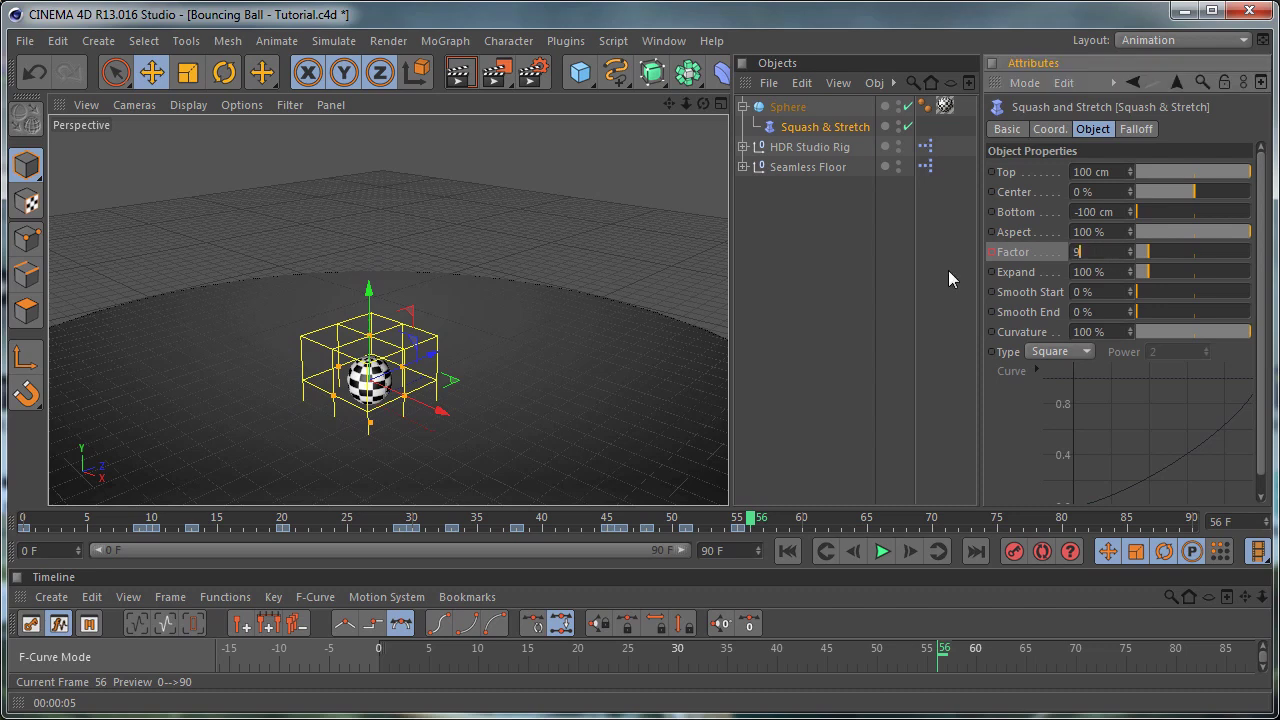
key("Return")
left_click(991, 252, "ctrl")
Step: Keyframe the Factor at 102 % on frame 58 for a slight stretch after the fourth bounce
left_click_drag(751, 520, 777, 520)
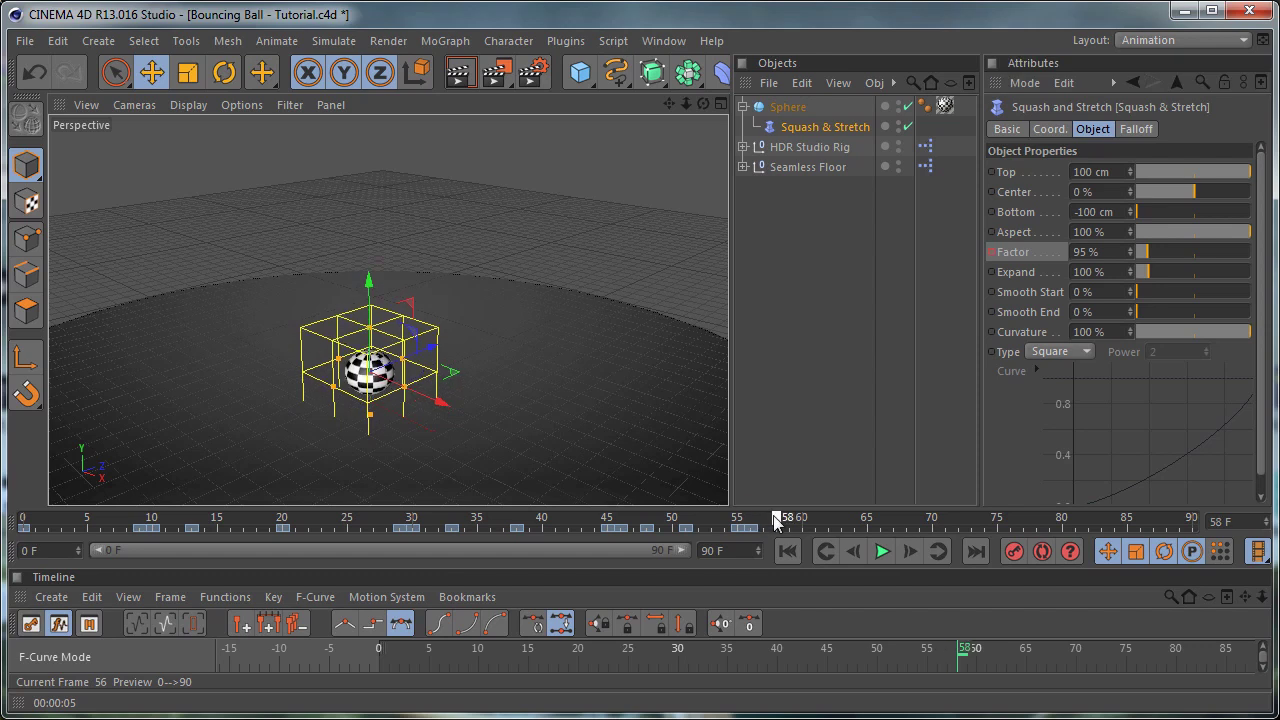
double_click(1114, 253)
type("102")
key("Return")
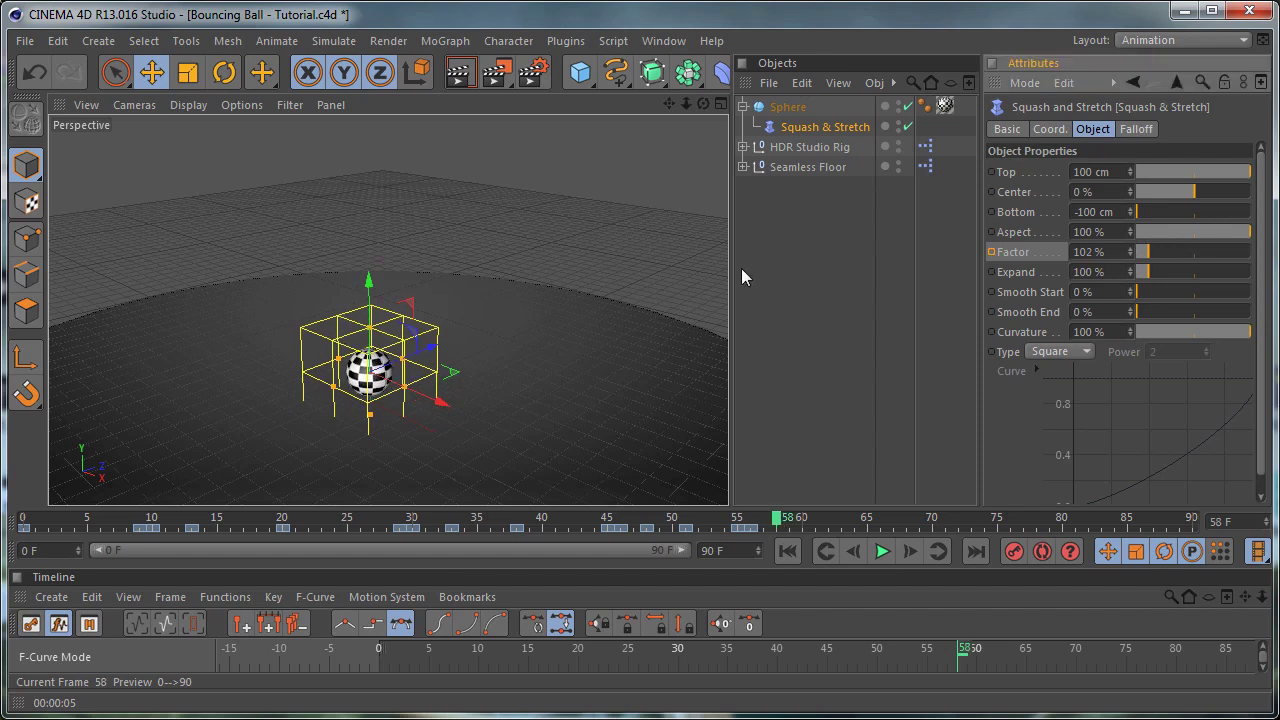
left_click(991, 252, "ctrl")
Step: Keyframe the Factor at 100 % on frame 60, at the peak of the last small bounce
left_click_drag(778, 520, 803, 523)
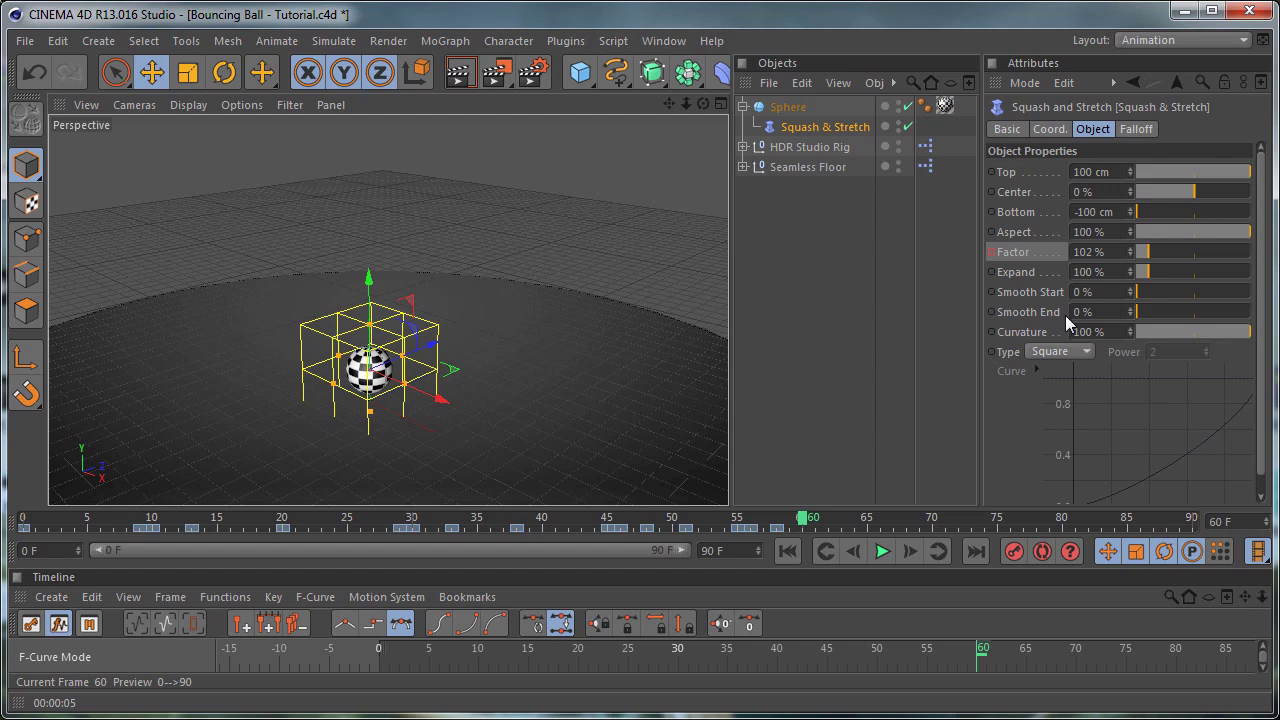
double_click(1110, 253)
type("100")
key("Return")
left_click(991, 252, "ctrl")
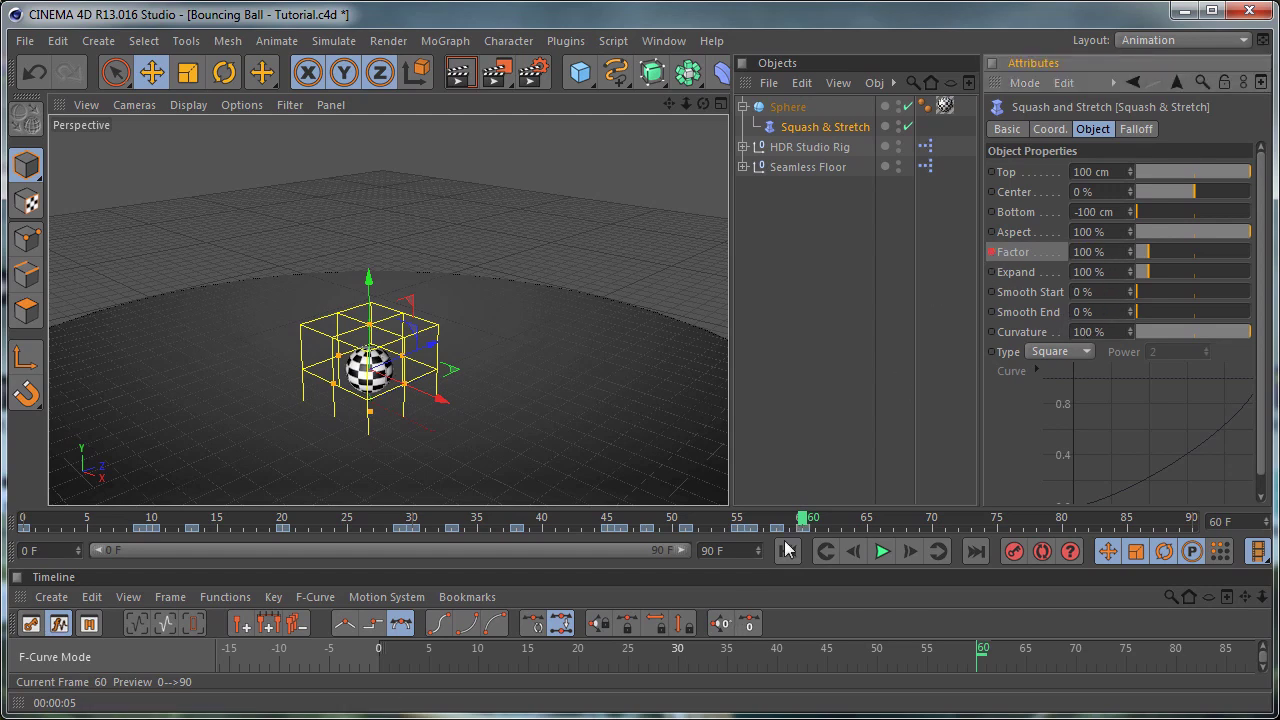
Step: Keyframe the Factor at 102 % on frame 62 as the ball falls from its last small bounce
left_click_drag(805, 519, 831, 519)
double_click(1104, 254)
type("102")
key("Return")
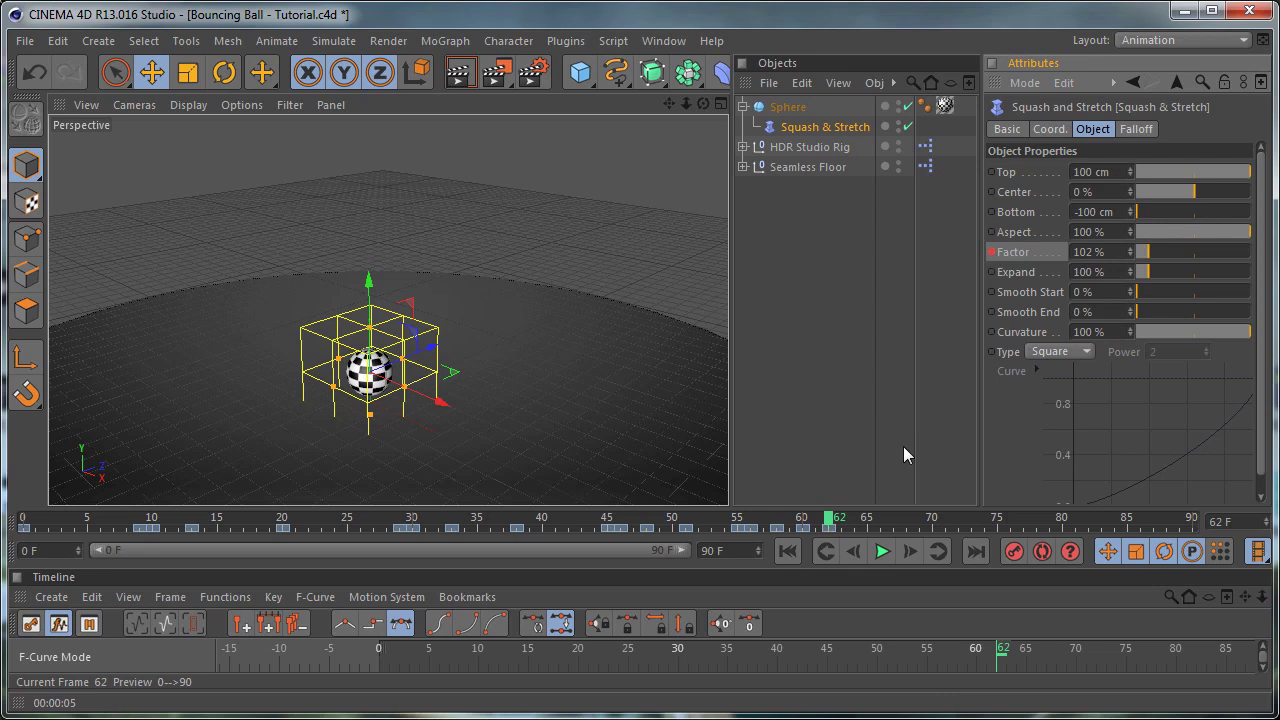
Step: Keyframe the Factor at 100 % on frame 64, where the ball comes to rest on the floor
left_click_drag(830, 522, 855, 527)
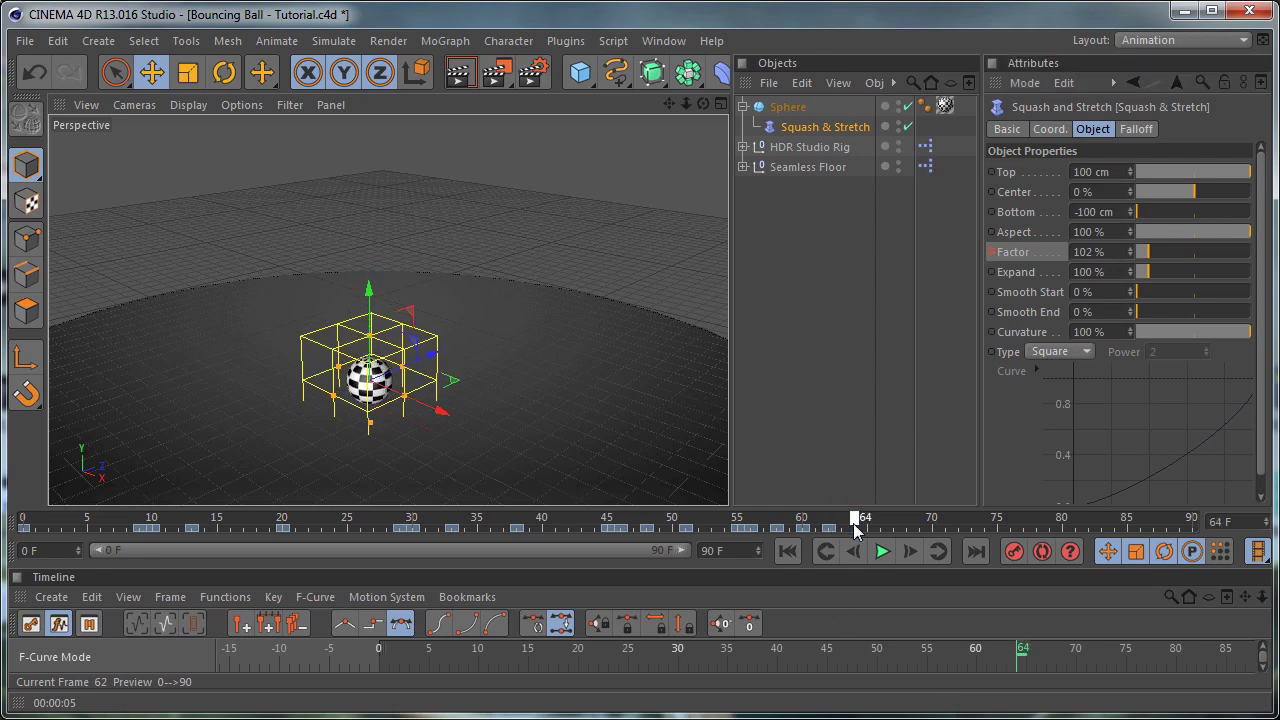
double_click(1104, 252)
type("100")
key("Return")
left_click(993, 252)
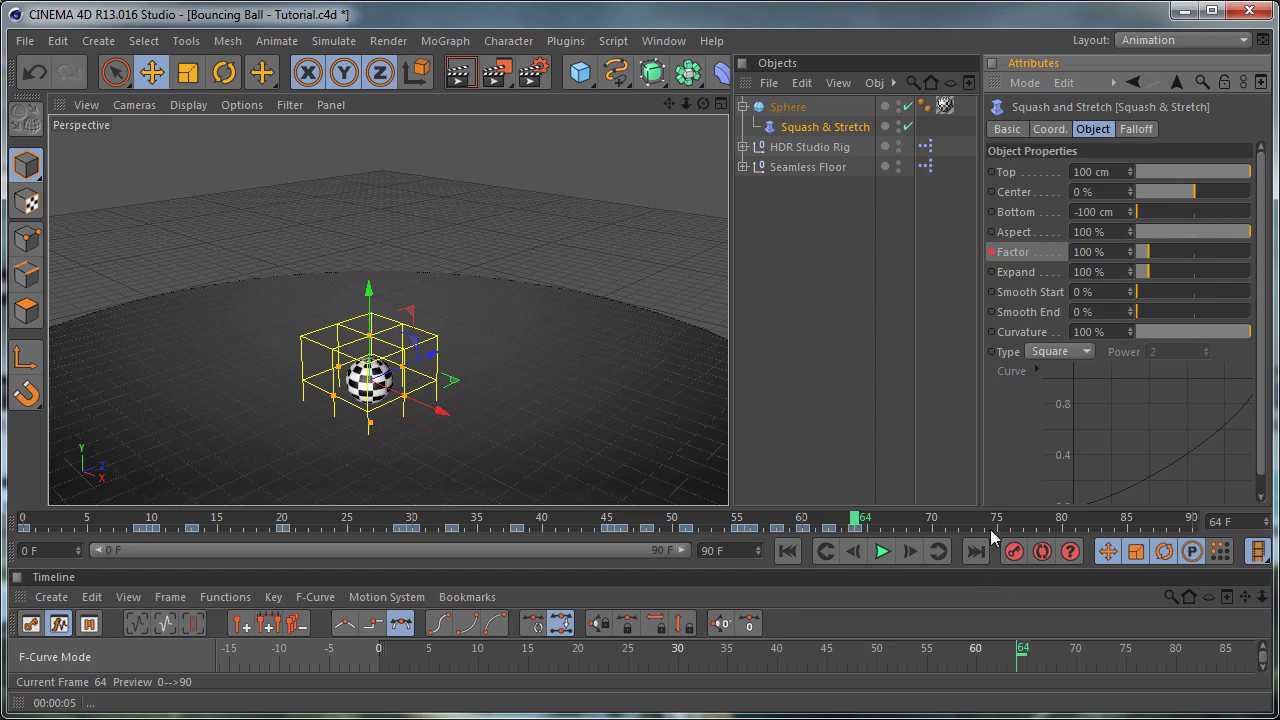
Step: Play back the animation to review the squash and stretch, stop it and clear the object selection
left_click(880, 551)
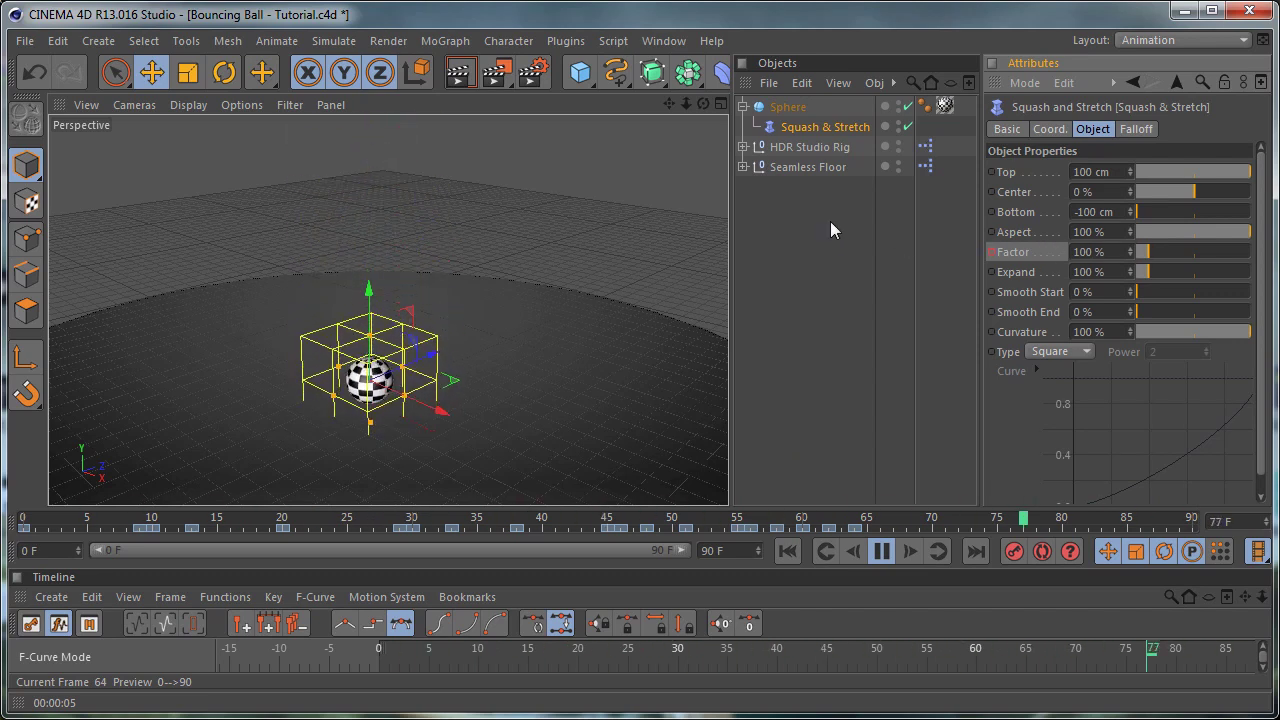
left_click(881, 551)
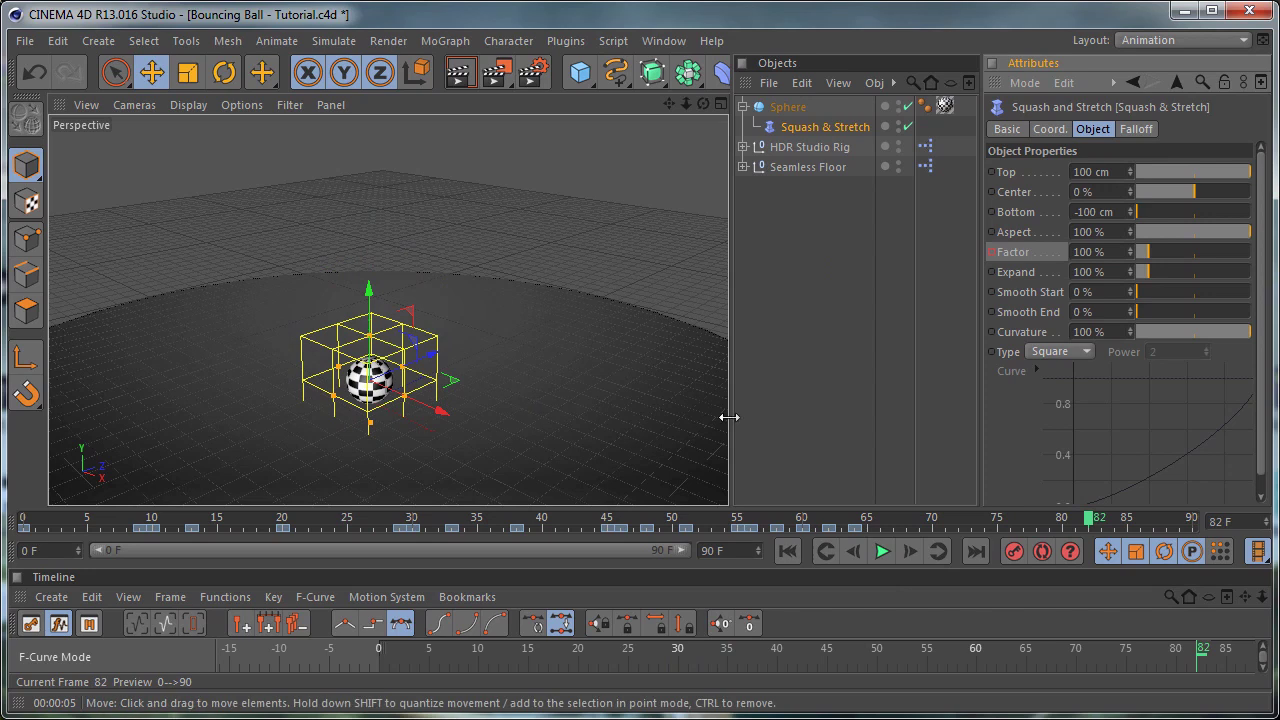
left_click(819, 410)
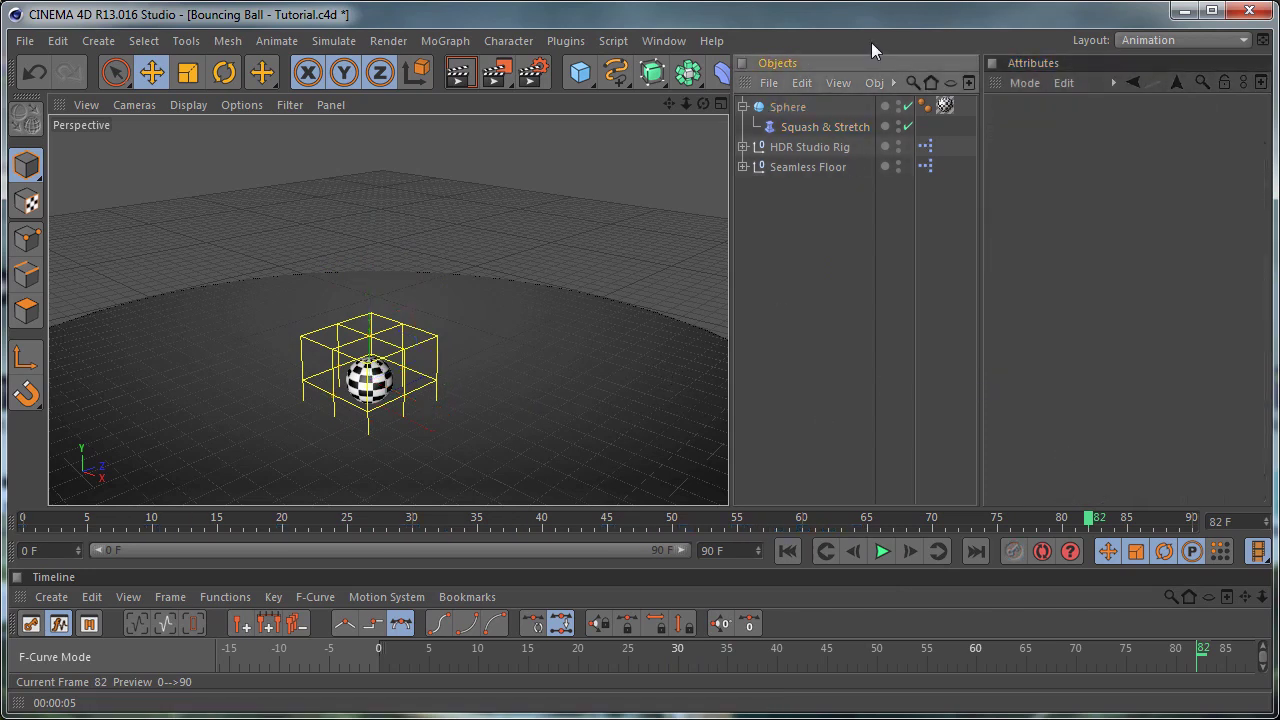
Step: Keyframe the Sphere's X position at 0 cm on frame 64, where the bouncing ends
left_click(785, 108)
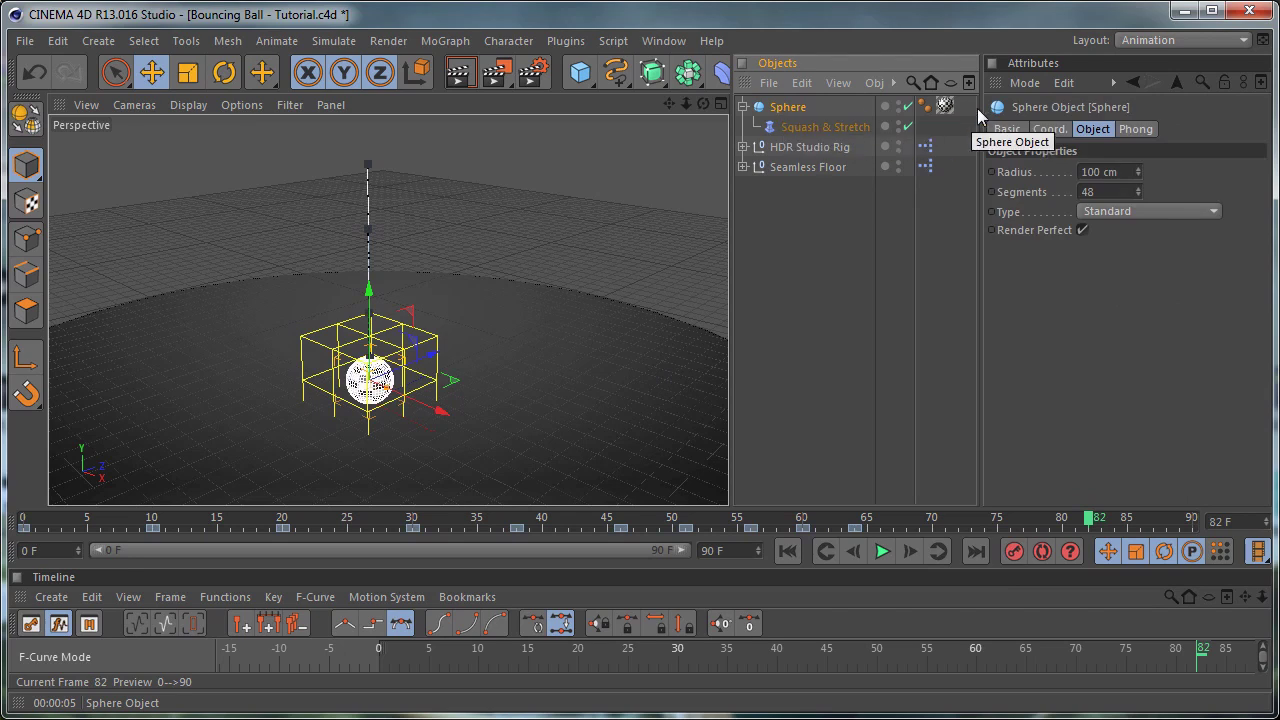
left_click(1050, 129)
left_click_drag(981, 191, 934, 191)
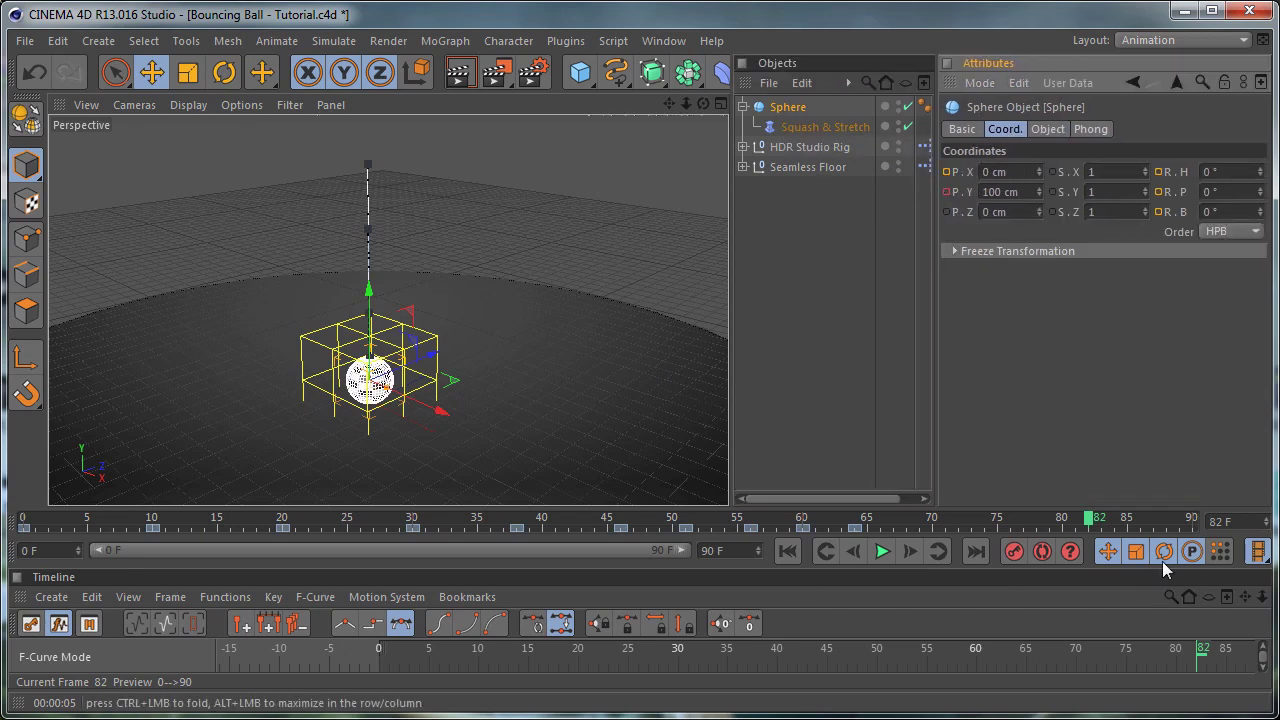
mouse_move(1086, 522)
left_mouse_down()
mouse_move(815, 544)
mouse_move(856, 550)
left_mouse_up()
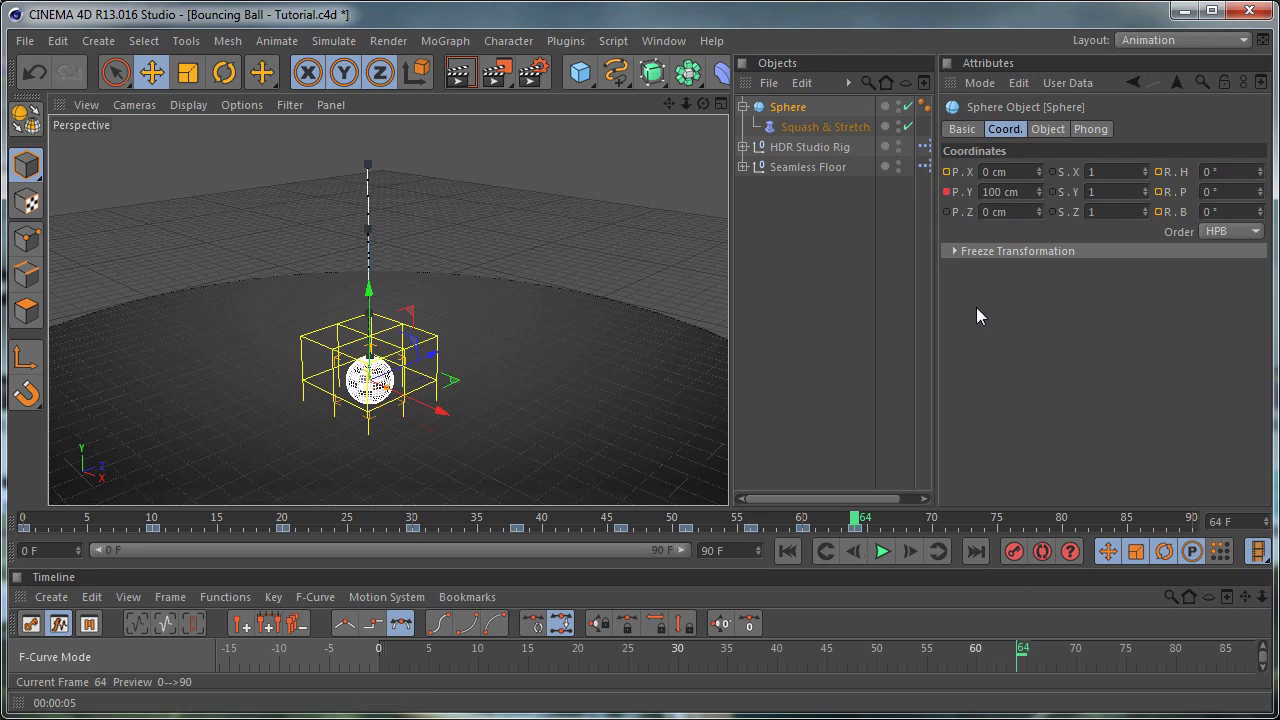
left_click(946, 172, "ctrl")
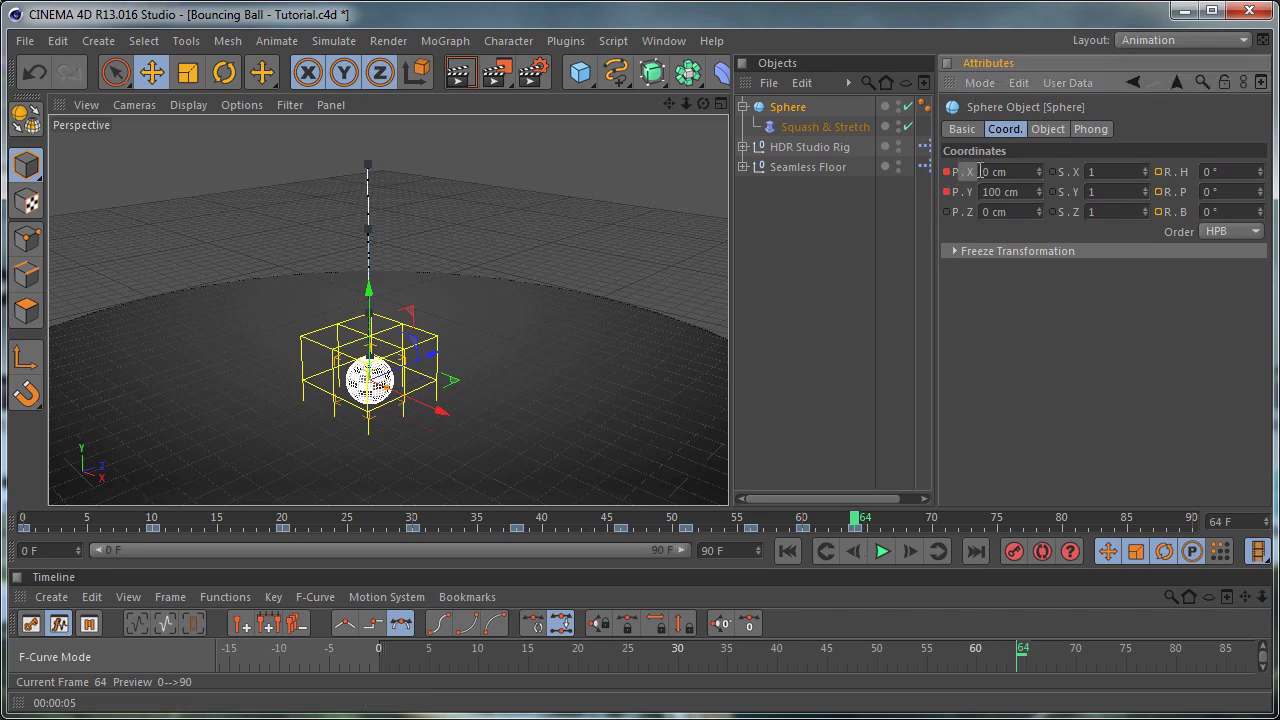
Step: Keyframe the Sphere's X position at 150 cm on frame 90 to make the ball roll away
left_click_drag(856, 520, 1243, 490)
double_click(1000, 172)
type("150")
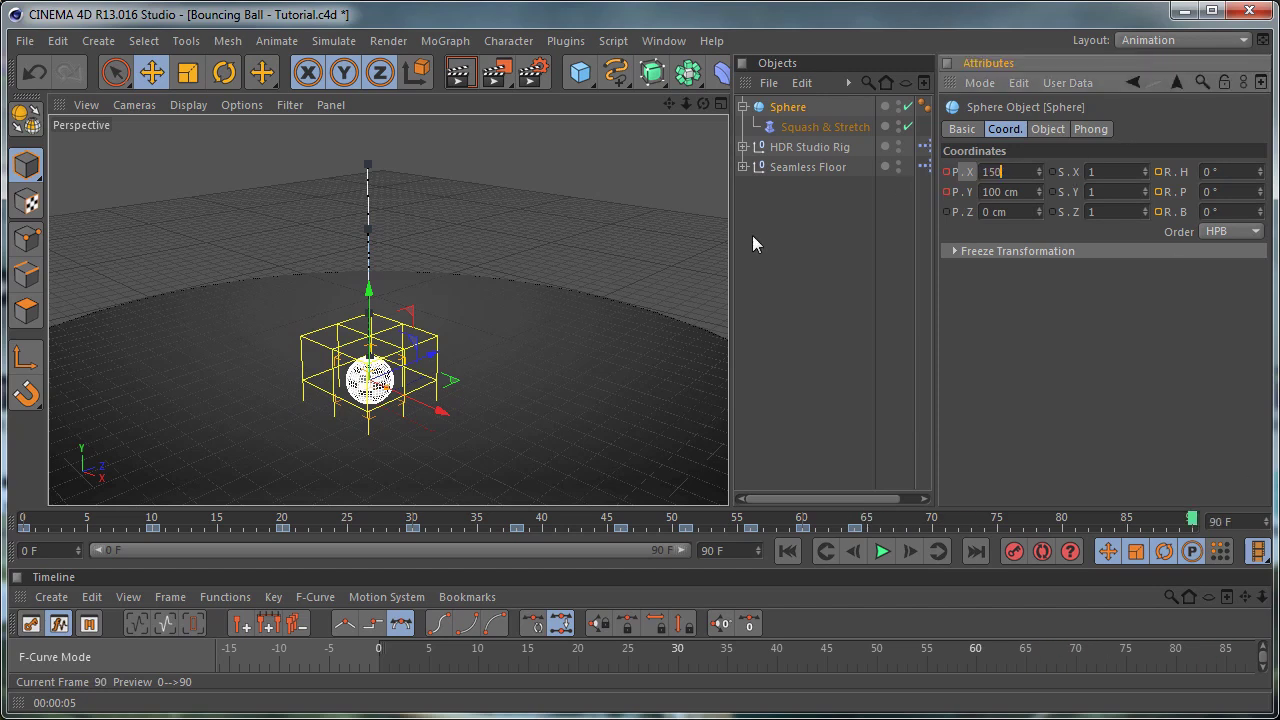
key("Return")
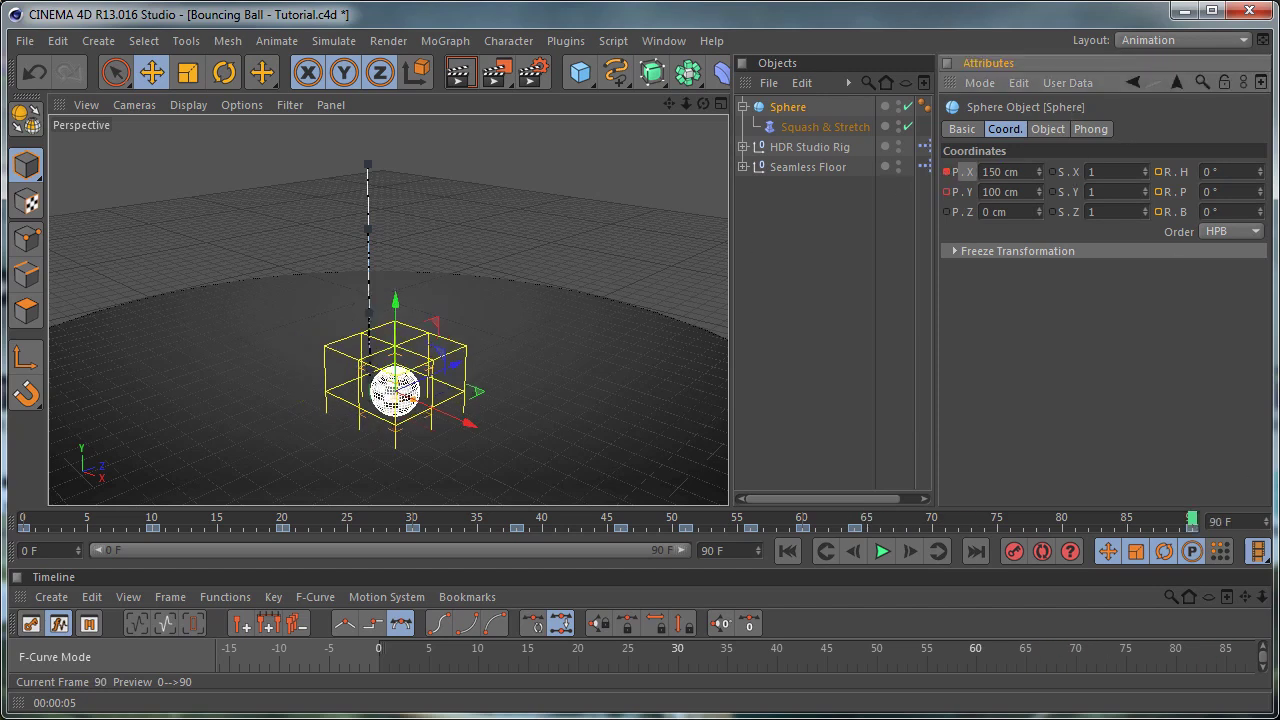
Step: Keyframe the Sphere's heading and pitch rotation at 0° on frame 0
mouse_move(1192, 519)
left_mouse_down()
mouse_move(360, 533)
mouse_move(22, 520)
left_mouse_up()
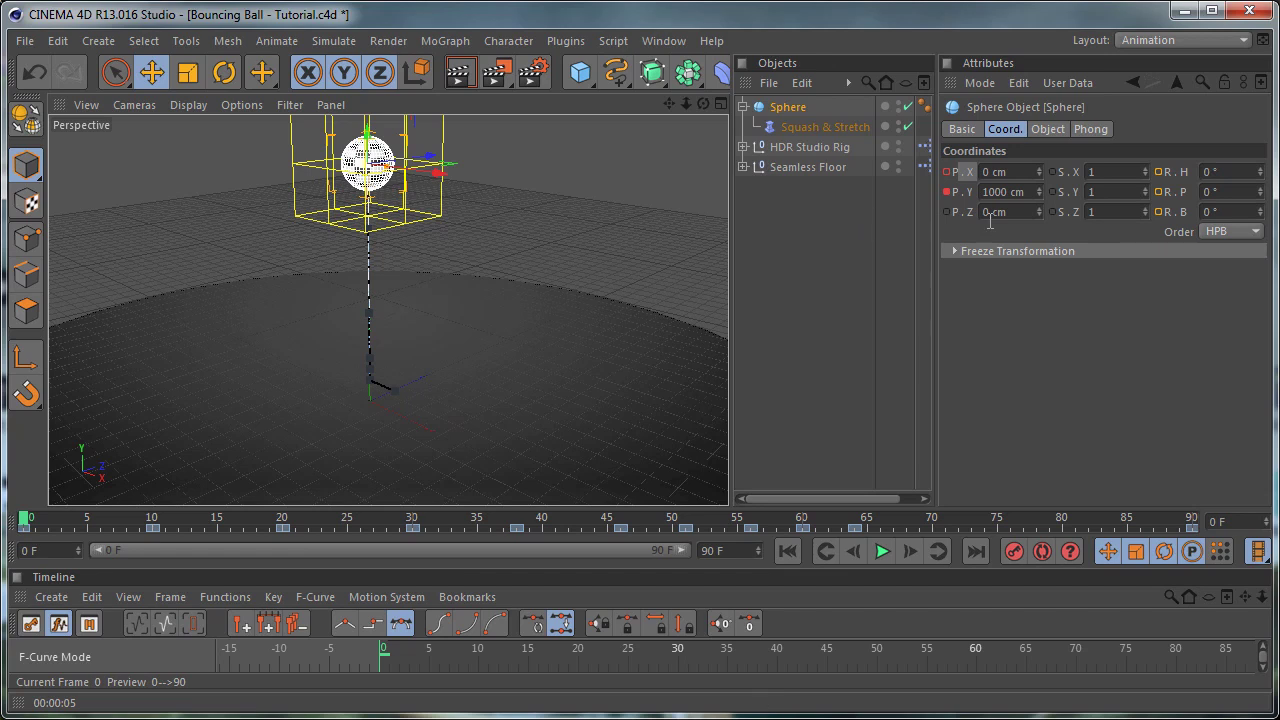
left_click(1157, 172)
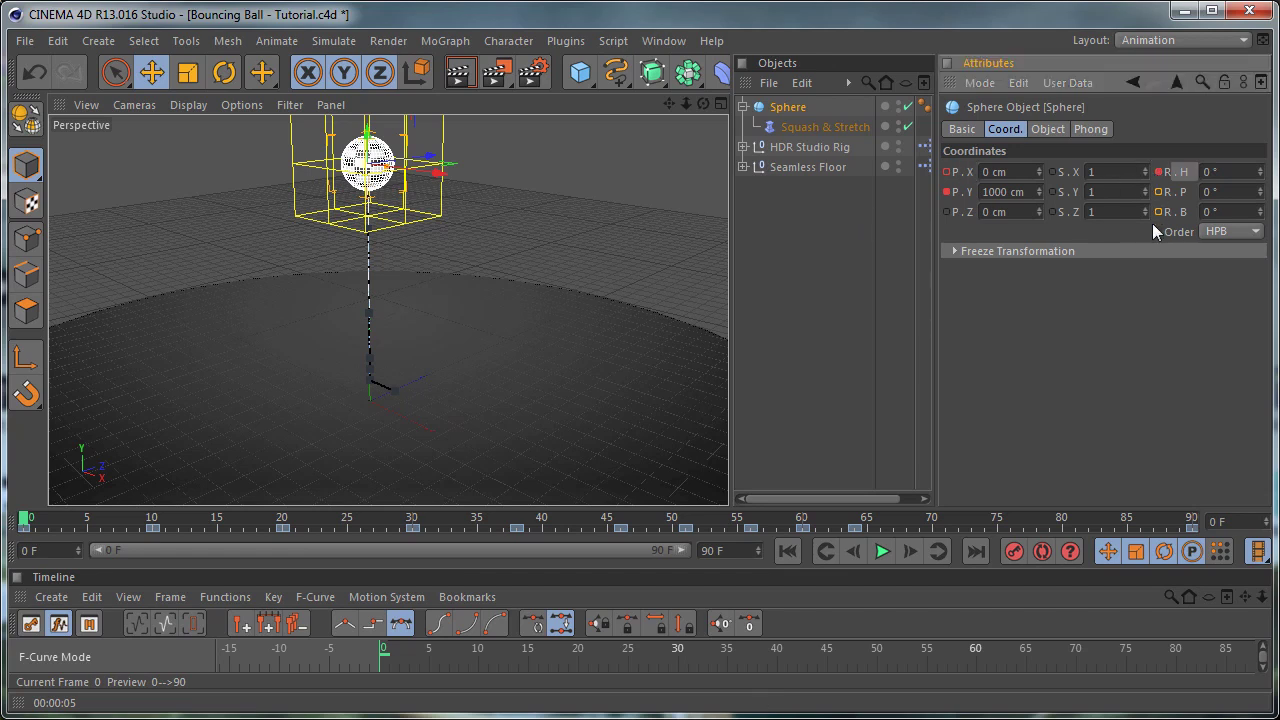
left_click(1158, 191)
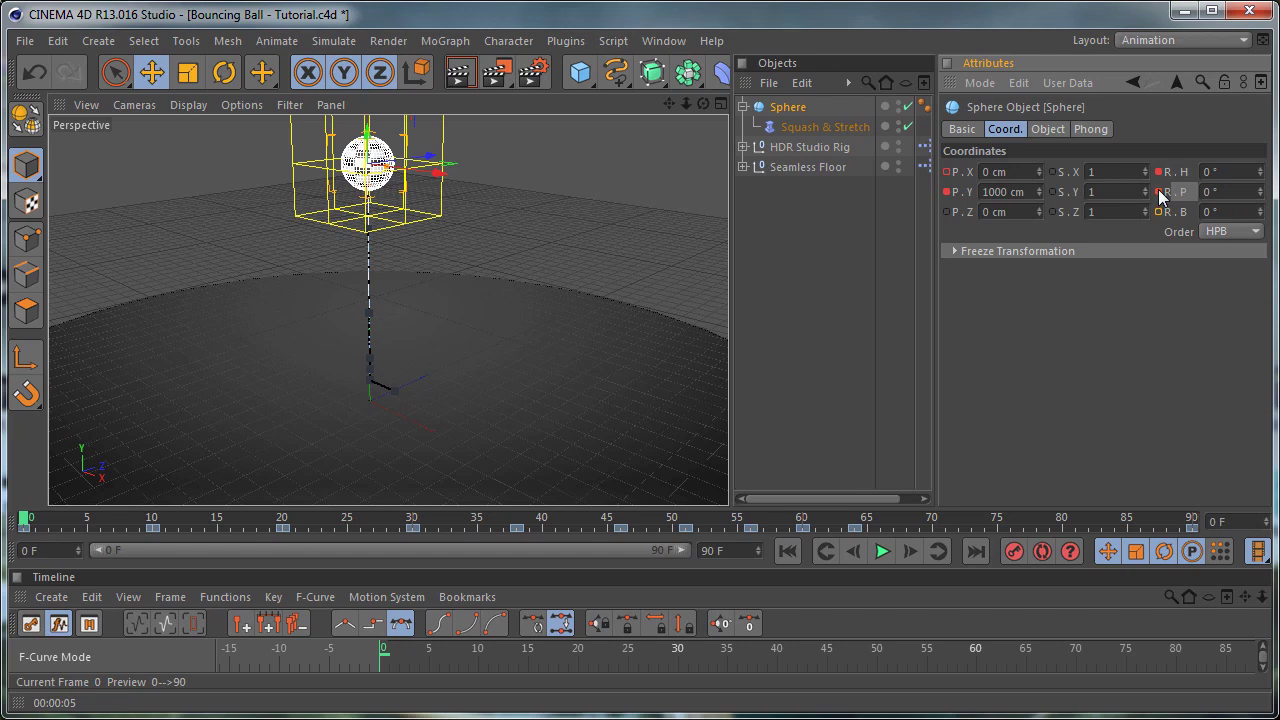
Step: Keyframe the Sphere's heading rotation at 45° on frame 64
left_click_drag(26, 519, 858, 524)
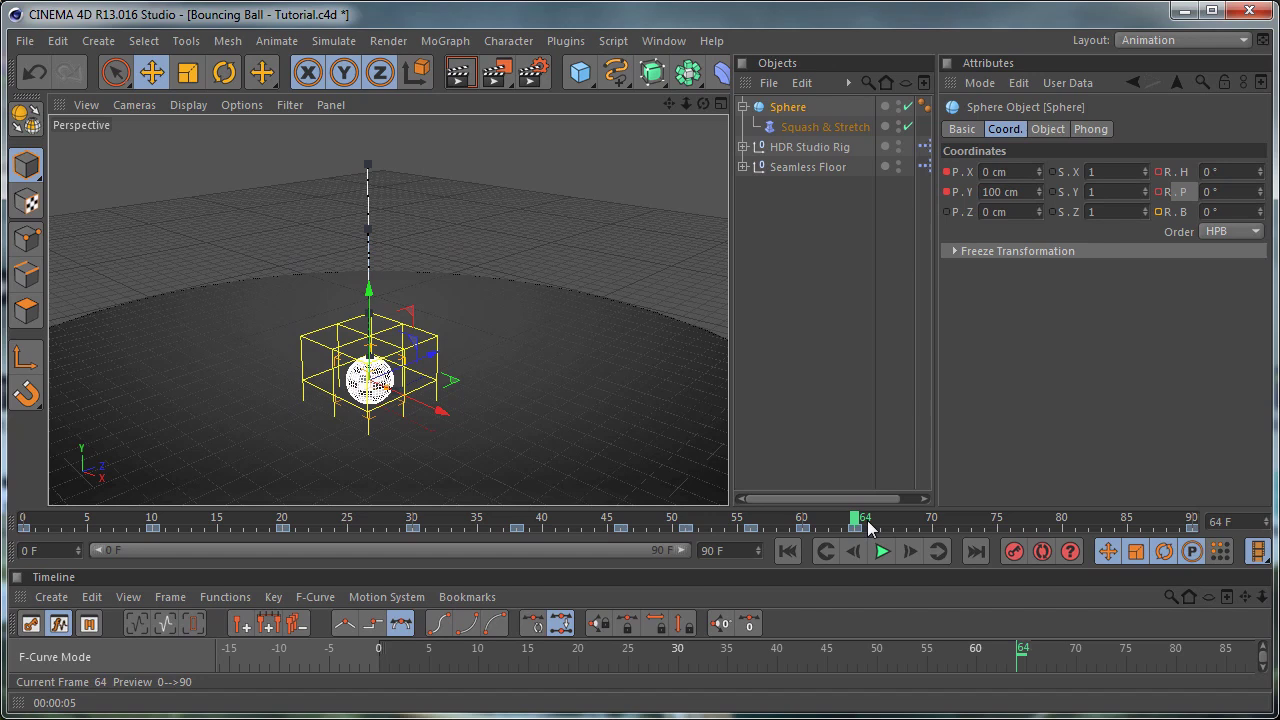
left_click(1238, 171)
type("45")
key("Return")
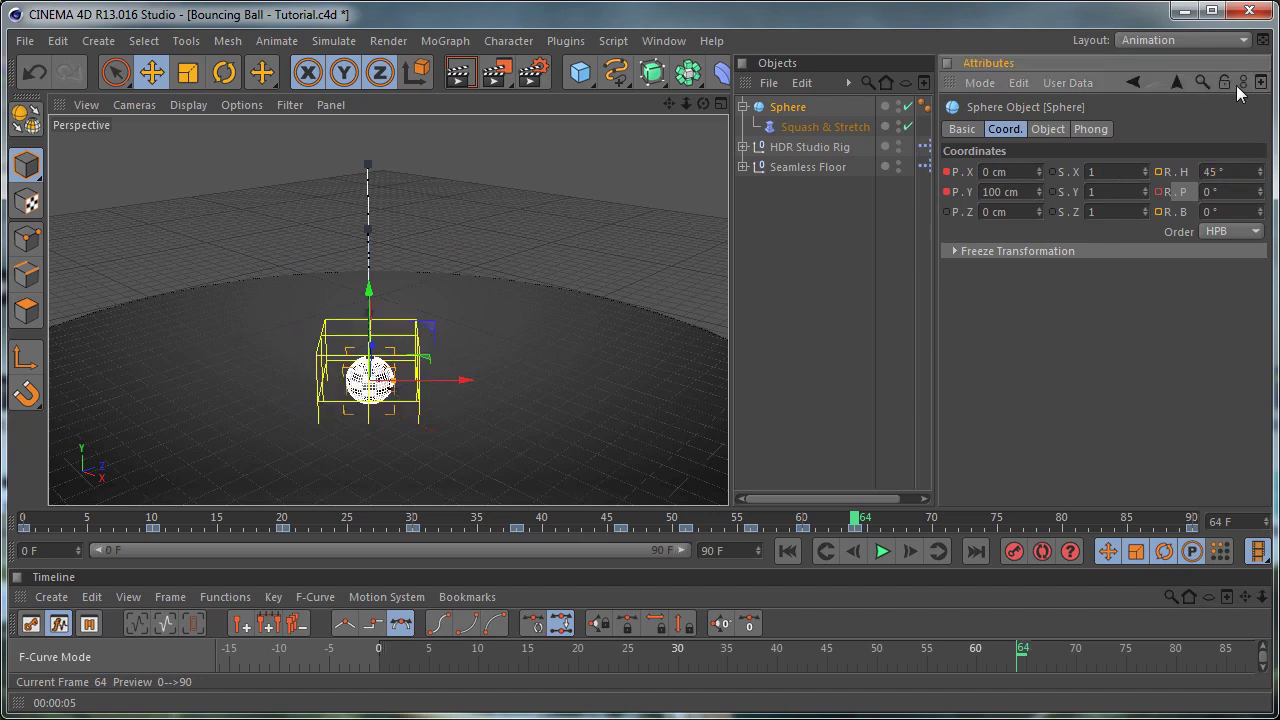
left_click(1158, 172)
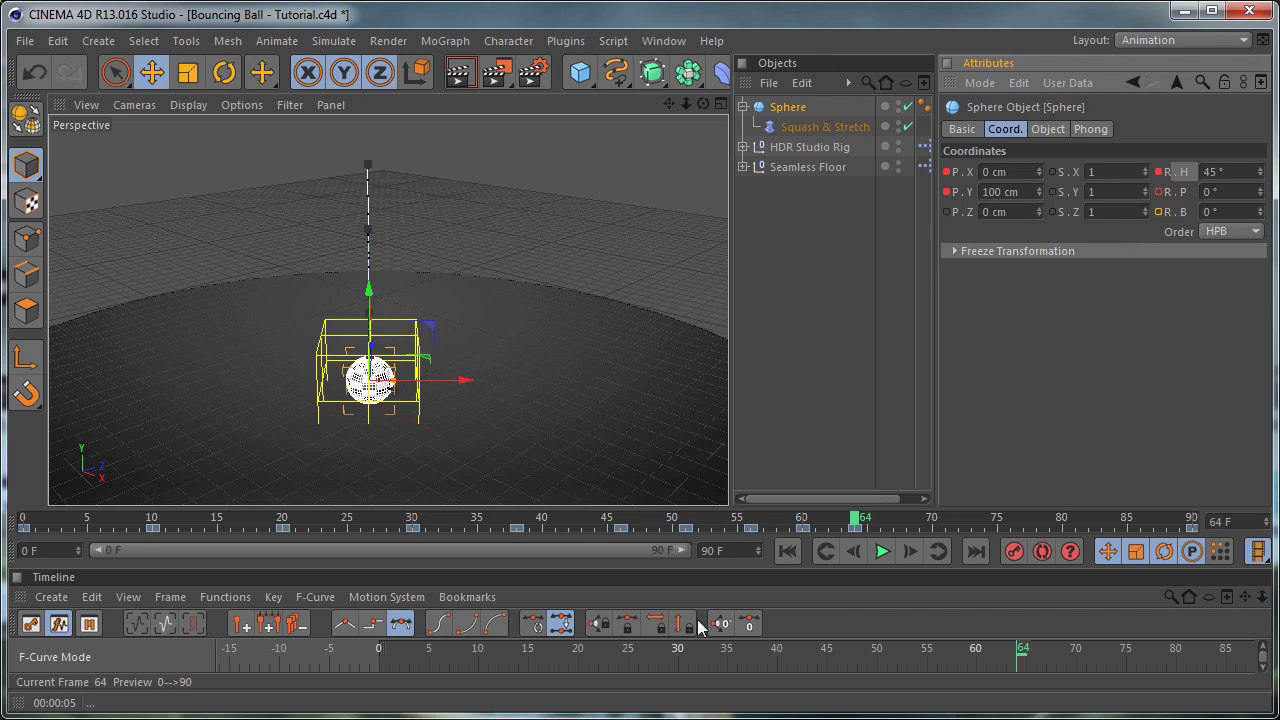
Step: Keyframe the Sphere's pitch rotation at 400° on frame 90
left_click_drag(855, 520, 1249, 530)
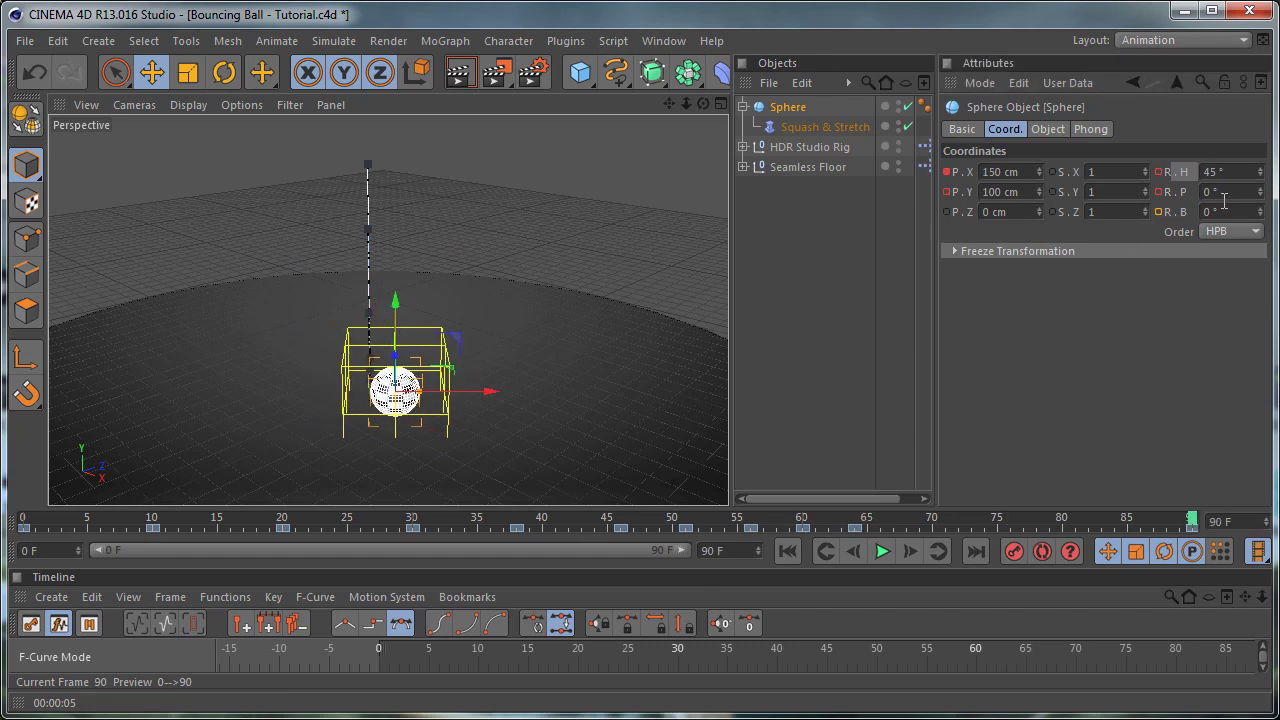
left_click_drag(1225, 195, 1022, 199)
type("400")
key("Return")
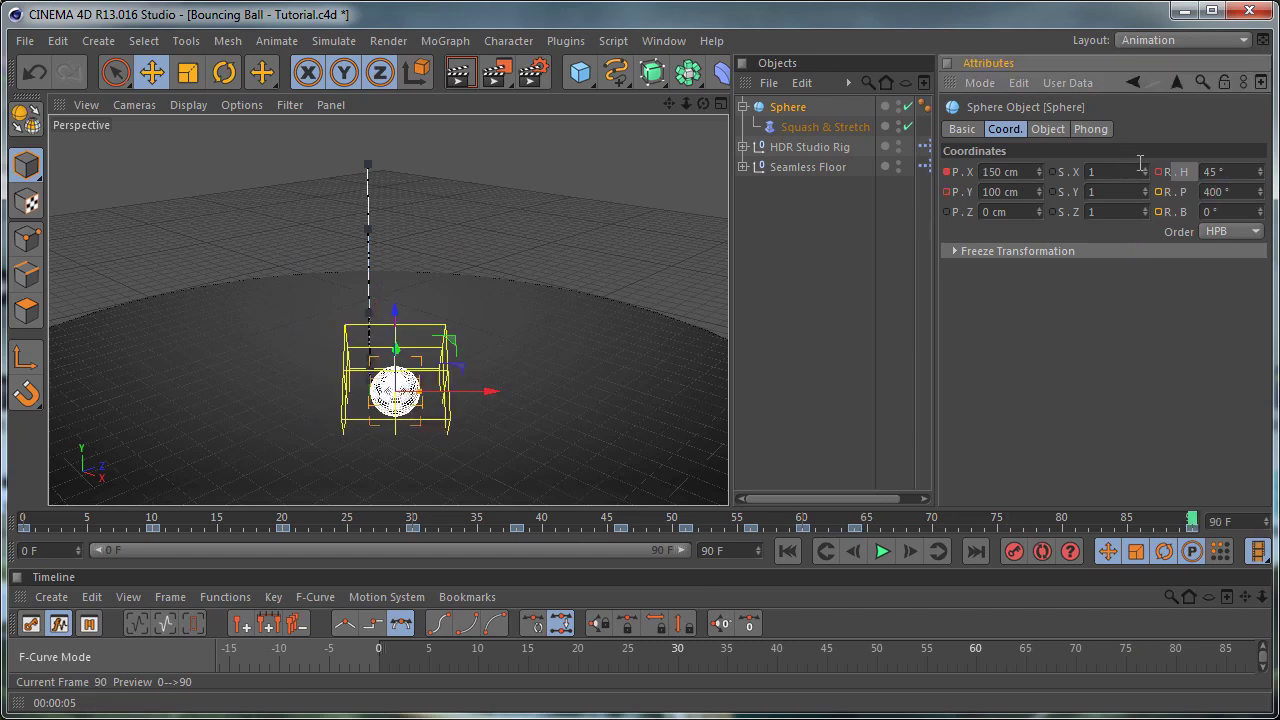
left_click(1158, 192, "ctrl")
Step: Keyframe the Sphere's bank rotation at 0° on frame 64 and set it to 30° on frame 90
mouse_move(1197, 527)
left_mouse_down()
mouse_move(791, 524)
mouse_move(855, 543)
left_mouse_up()
left_click(1158, 212, "ctrl")
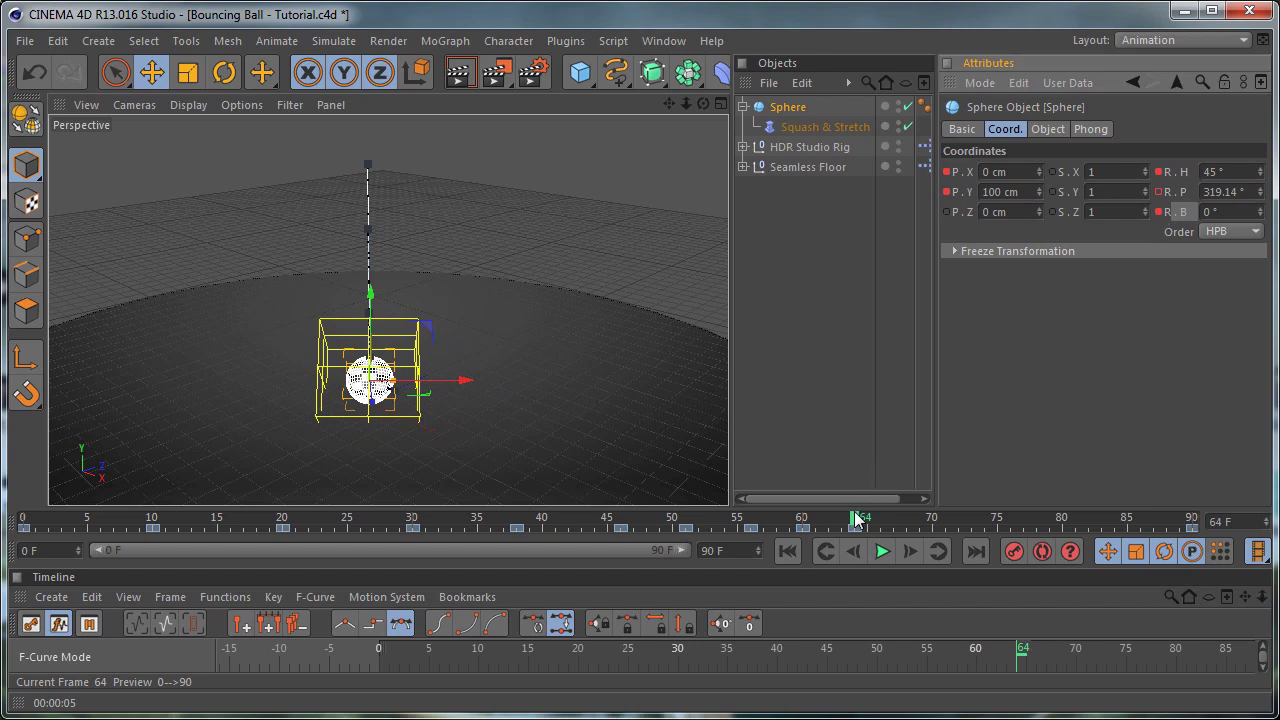
left_click_drag(855, 519, 1220, 520)
left_click(1229, 214)
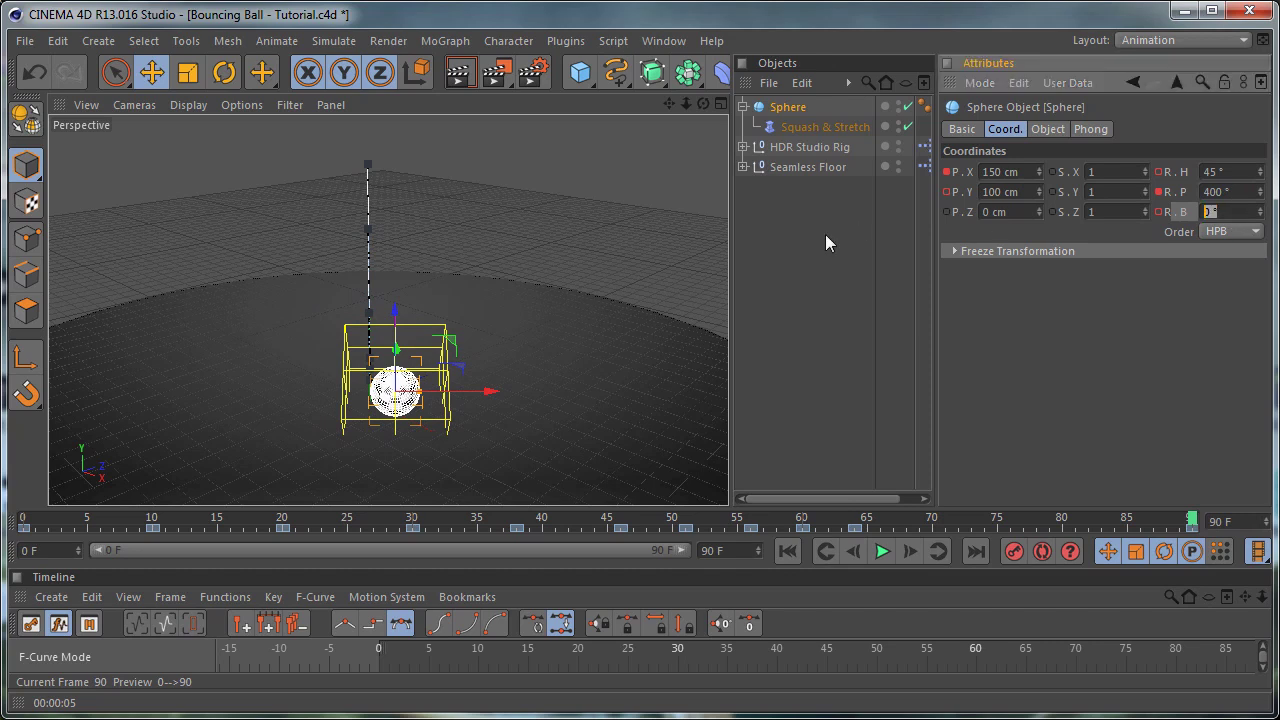
type("30")
key("Return")
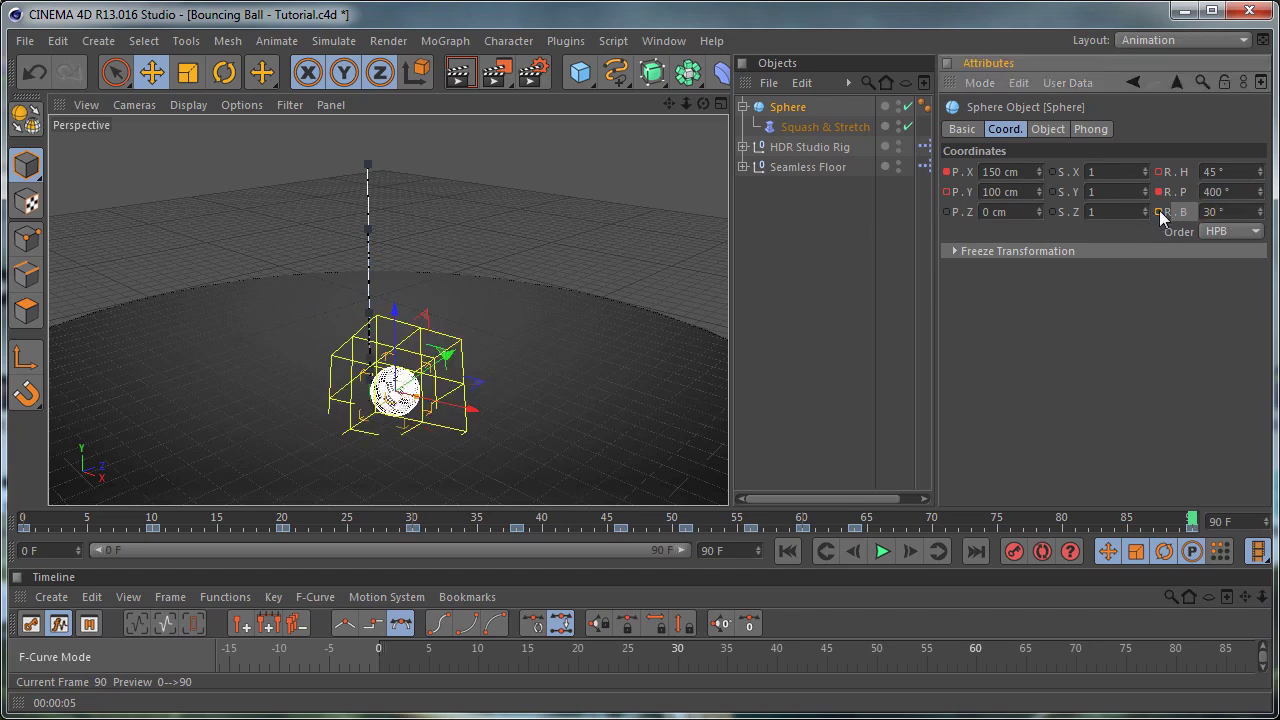
Step: Play back the bounce and roll animation to check the rotation, stop it, and return to frame 0
left_click(881, 551)
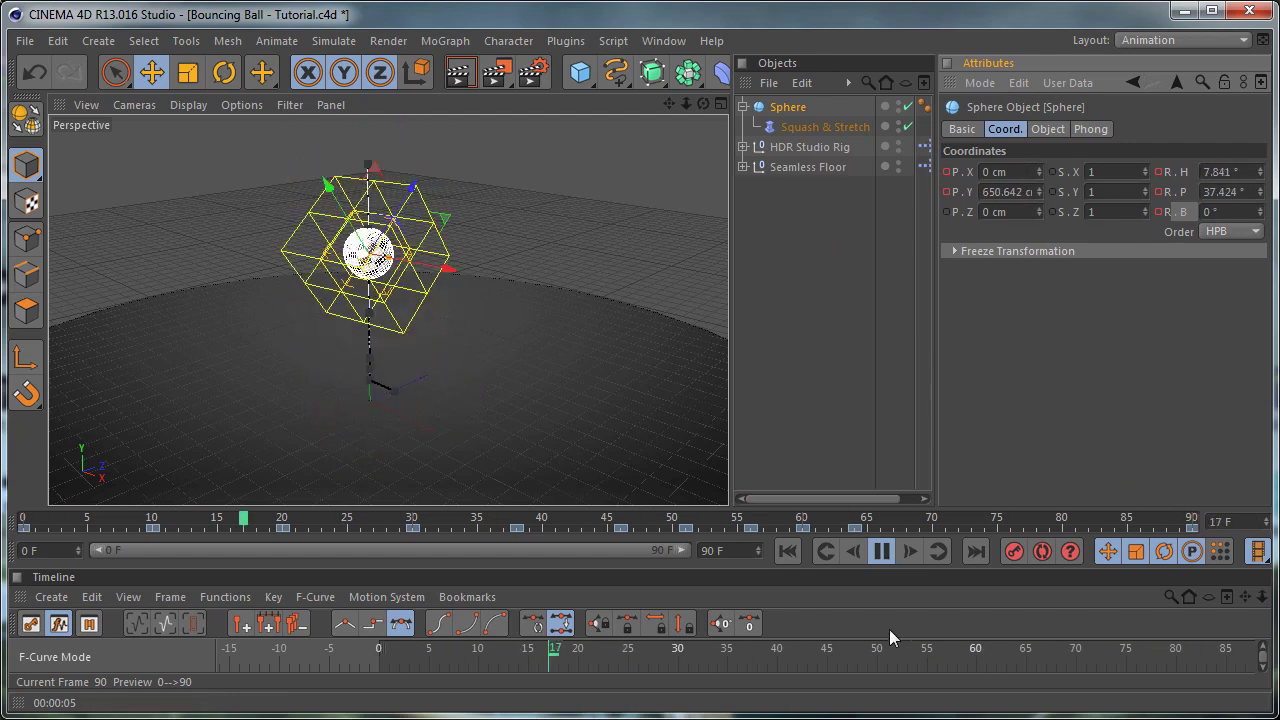
left_click(880, 553)
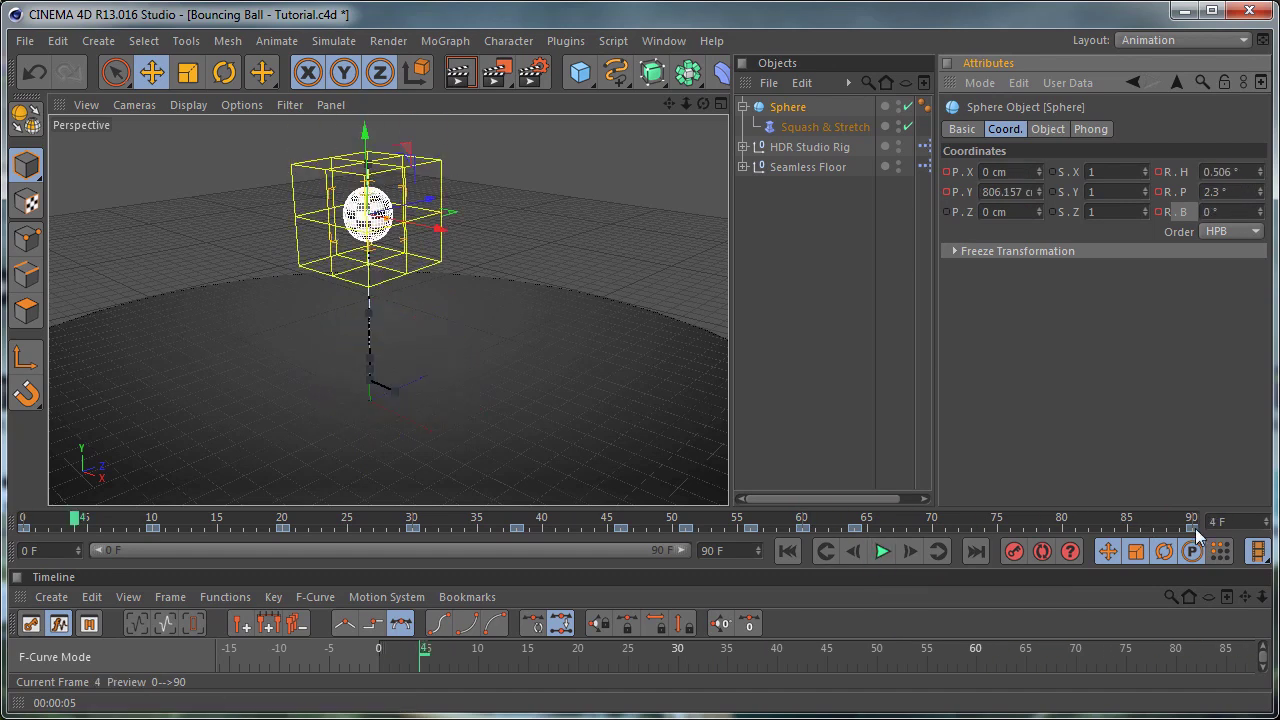
left_click_drag(1120, 525, 24, 528)
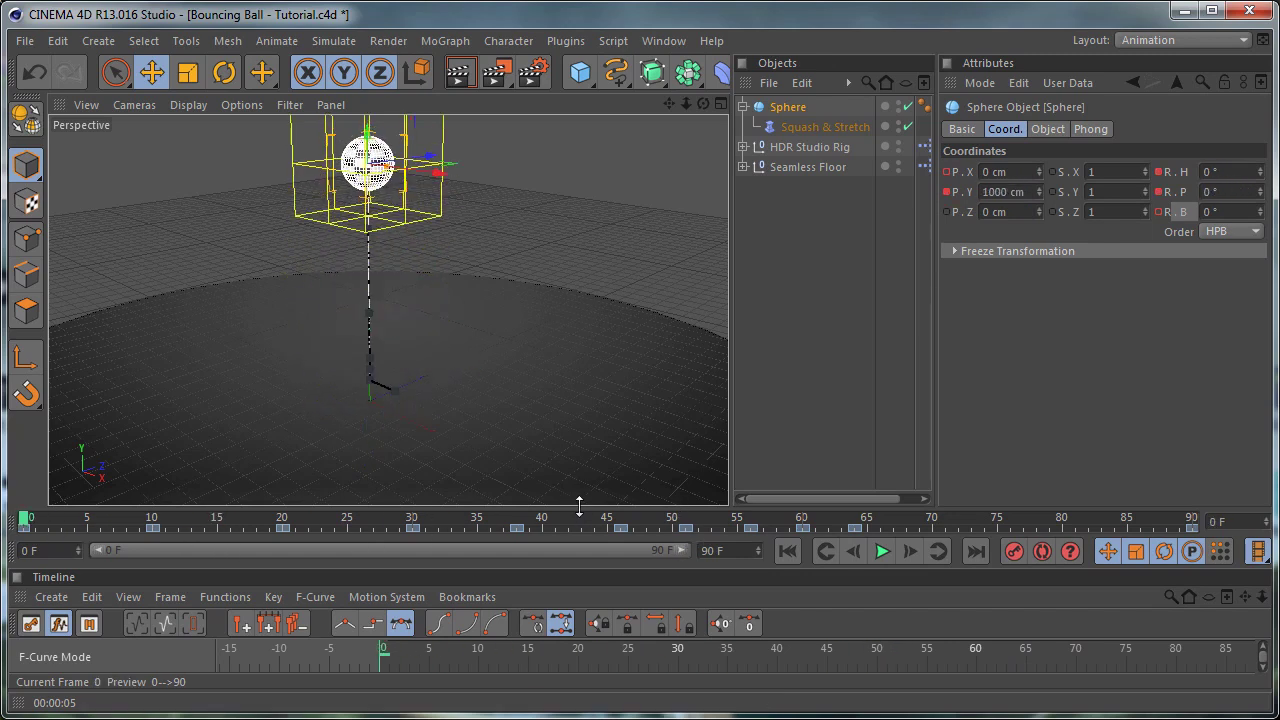
Step: Enlarge the F-curve timeline, fit the Sphere's complete Position curves in it, and select the Y position key at frame 0
left_click_drag(583, 508, 583, 431)
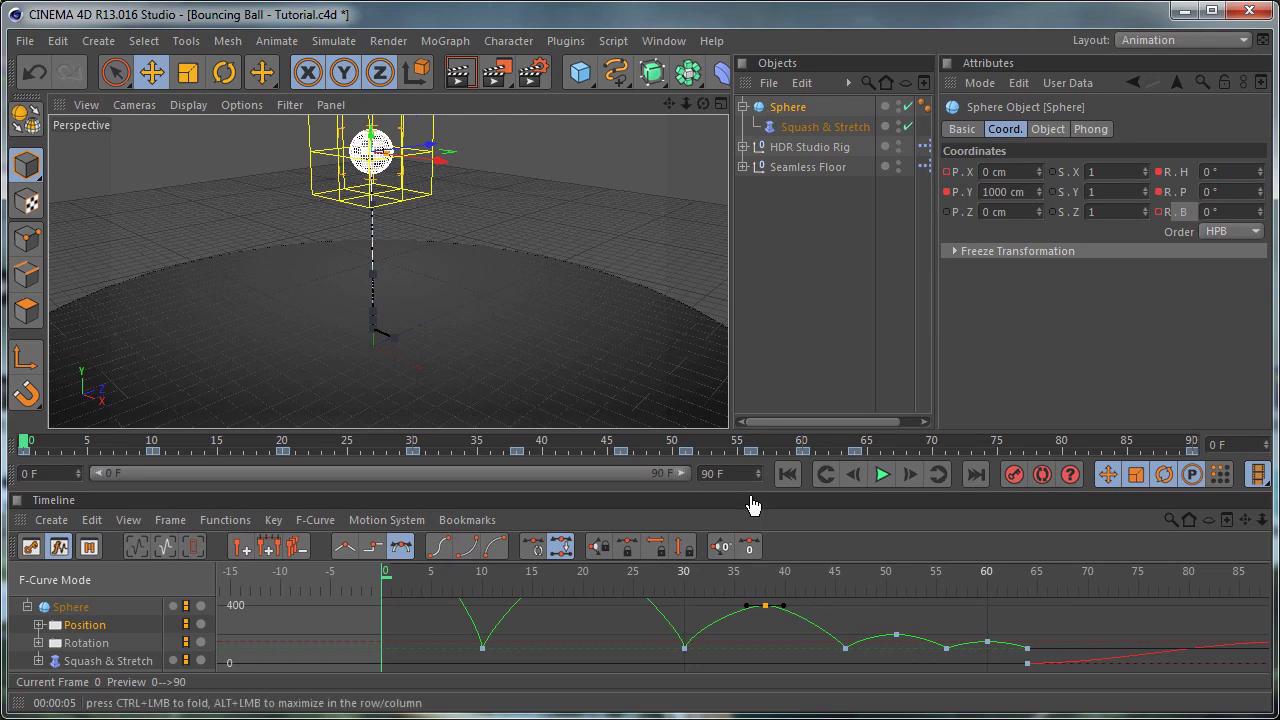
left_click_drag(563, 432, 563, 304)
right_click_drag(857, 538, 735, 630, "alt")
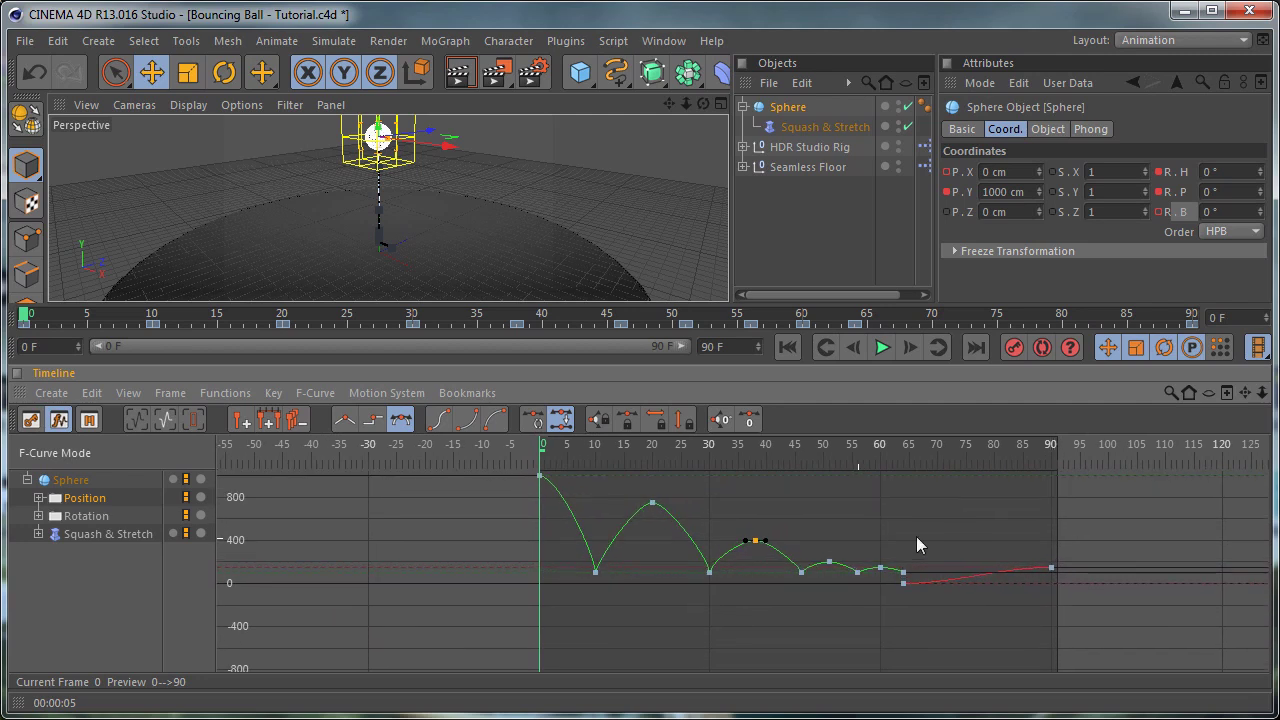
middle_click_drag(1192, 508, 1094, 534, "alt")
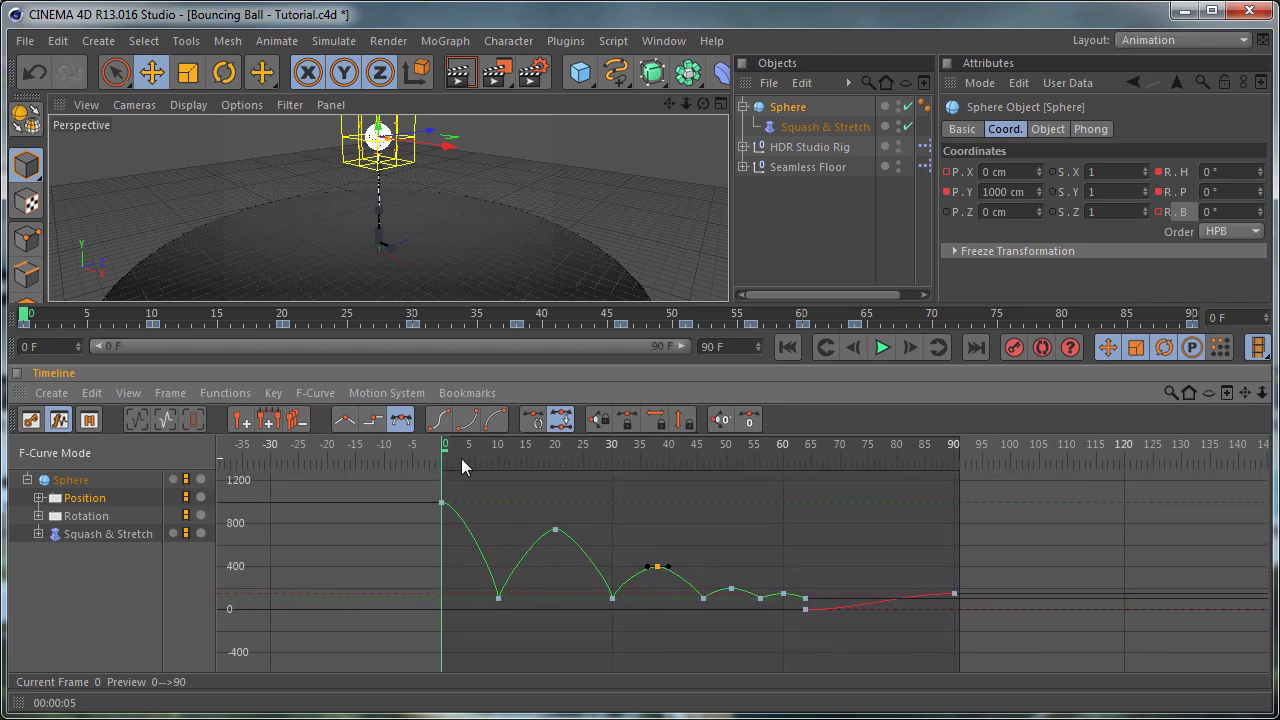
left_click(442, 502)
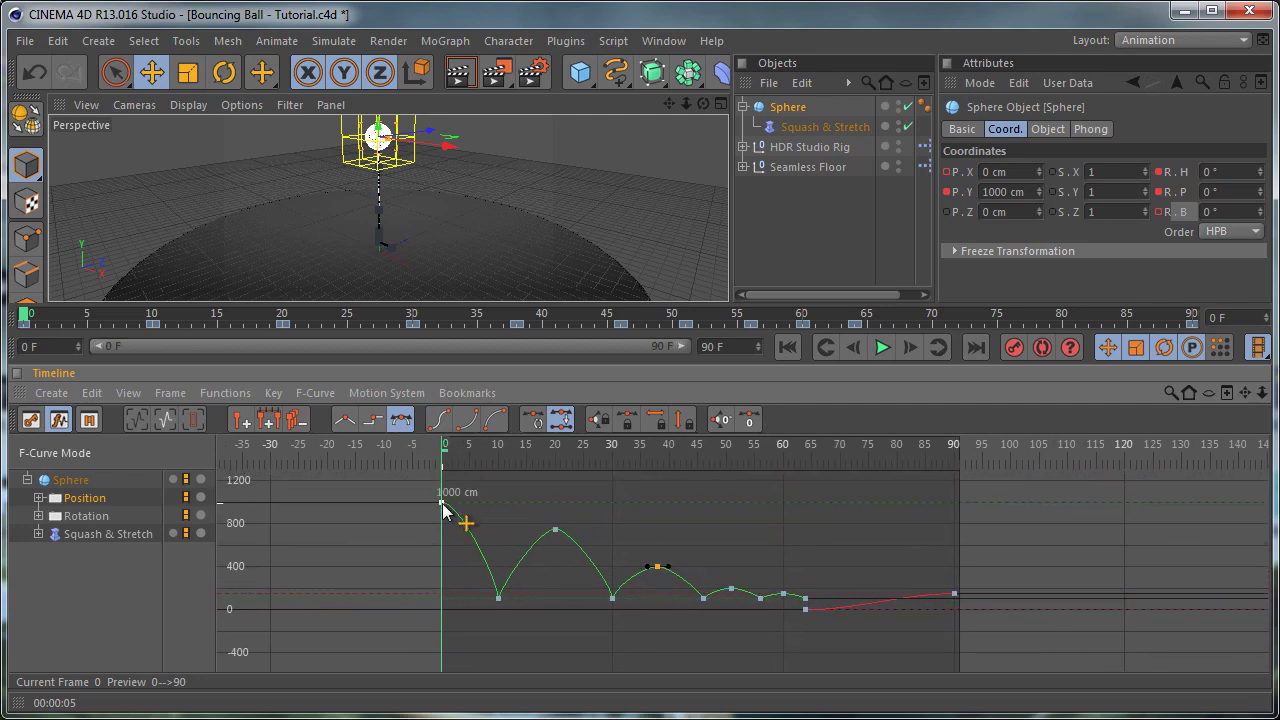